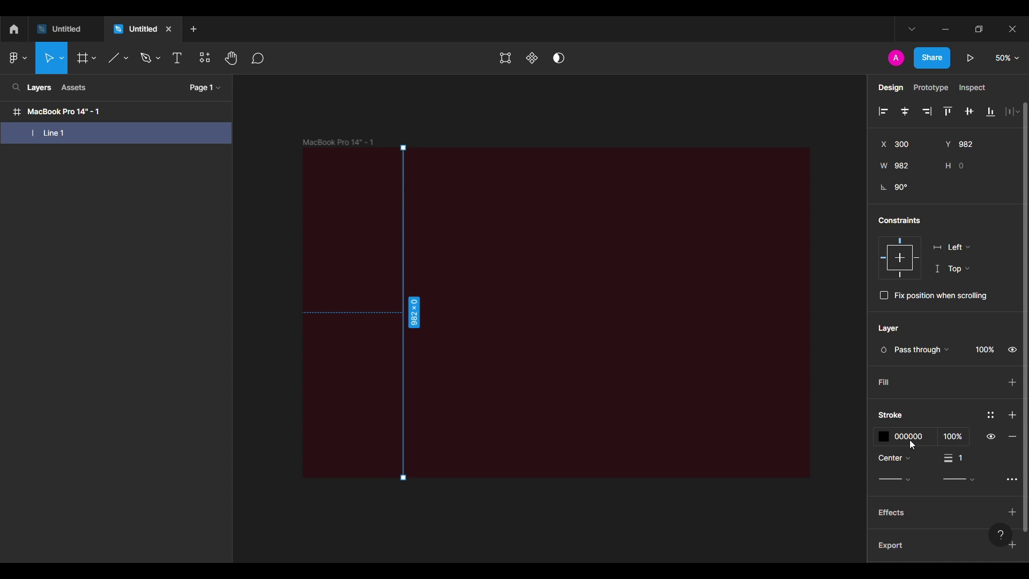
Set the vertical line's stroke colour to 464645 and its stroke weight to 0.5.
left_click(912, 443)
type("FFFFFF")
key("Return")
left_click(970, 458)
type("0.5")
key("Return")
key("Return")
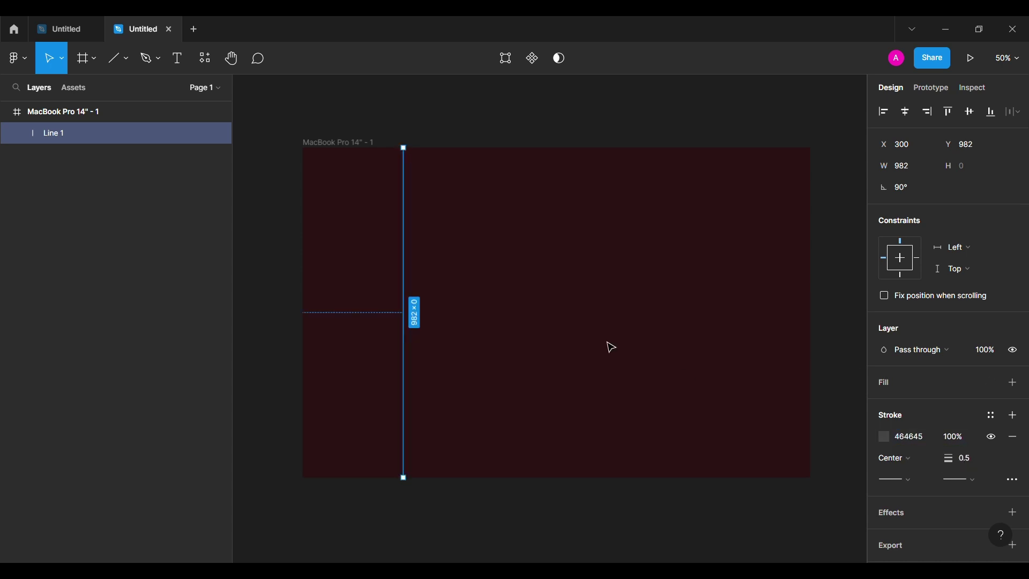
Duplicate the vertical line twice to the right, spacing the copies roughly evenly across the frame.
left_click(607, 343)
left_click(408, 325)
mouse_move(408, 326)
left_mouse_down("alt")
mouse_move(642, 304)
mouse_move(642, 326)
left_mouse_up("alt")
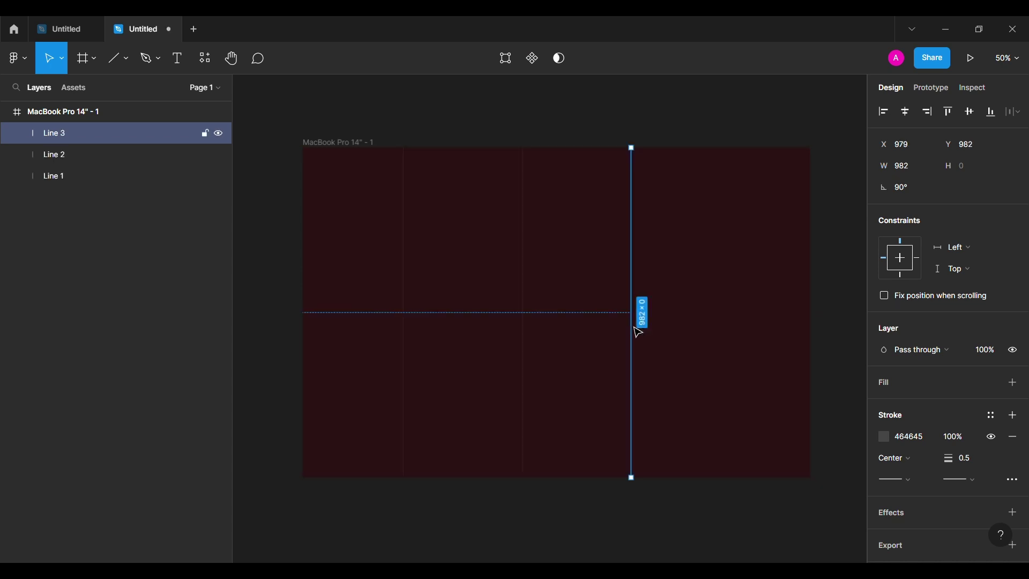
Group the three vertical lines under the name "lines" and centre the group horizontally in the frame.
left_click(524, 379, "shift")
left_click(406, 391, "shift")
key("ctrl+g")
double_click(82, 133)
type("lines")
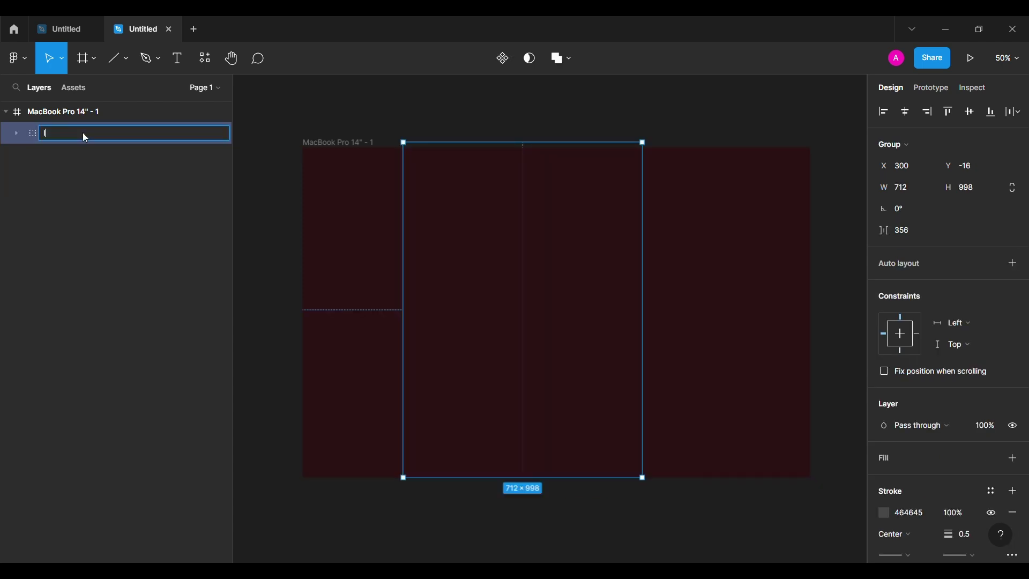
key("Return")
left_click(906, 112)
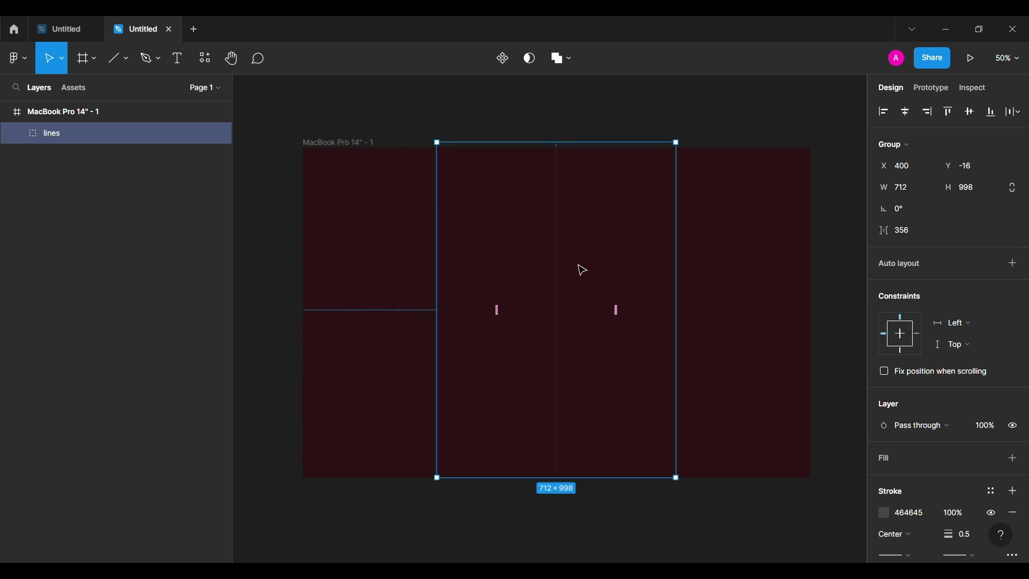
Nudge the middle line up to fit the frame's height and lock the "lines" group.
double_click(562, 293)
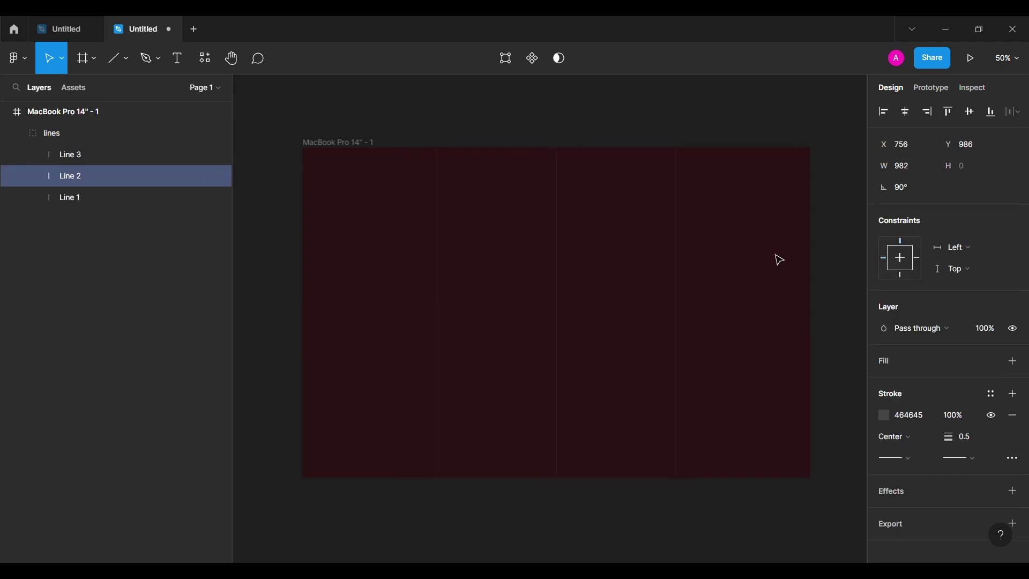
key("alt+Up")
key("alt+Up")
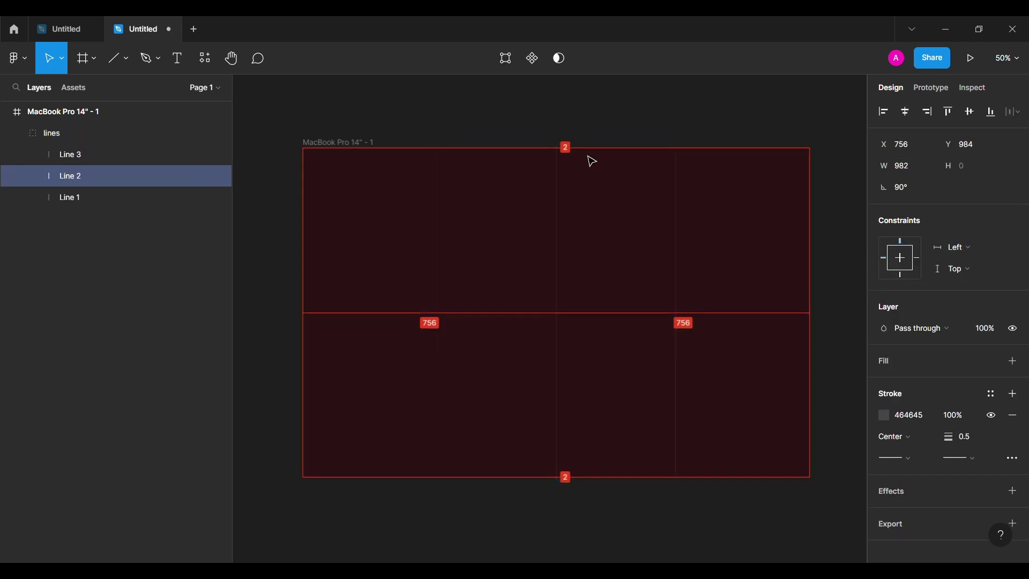
left_click(611, 130)
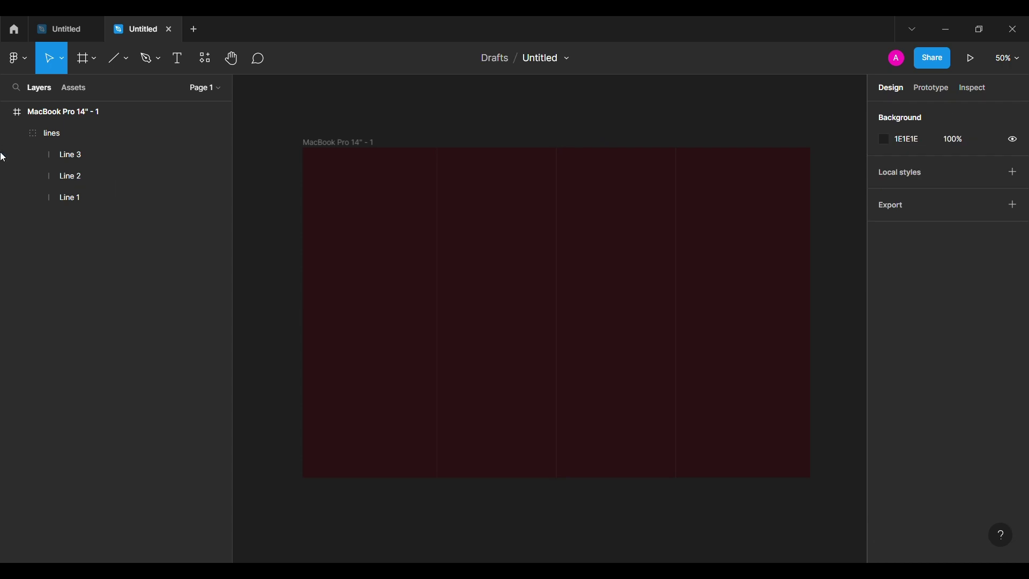
left_click(205, 134)
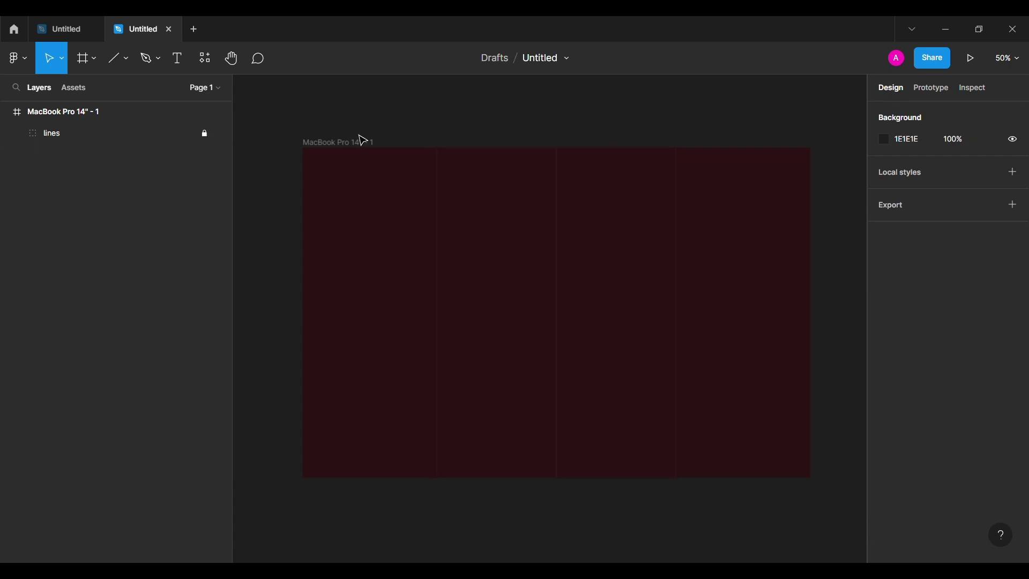
Add the logo text "Sabyasachi" to the frame, using the Tangerine font at size 64.
left_click(182, 63)
left_click(363, 224)
type("Sabyasachi")
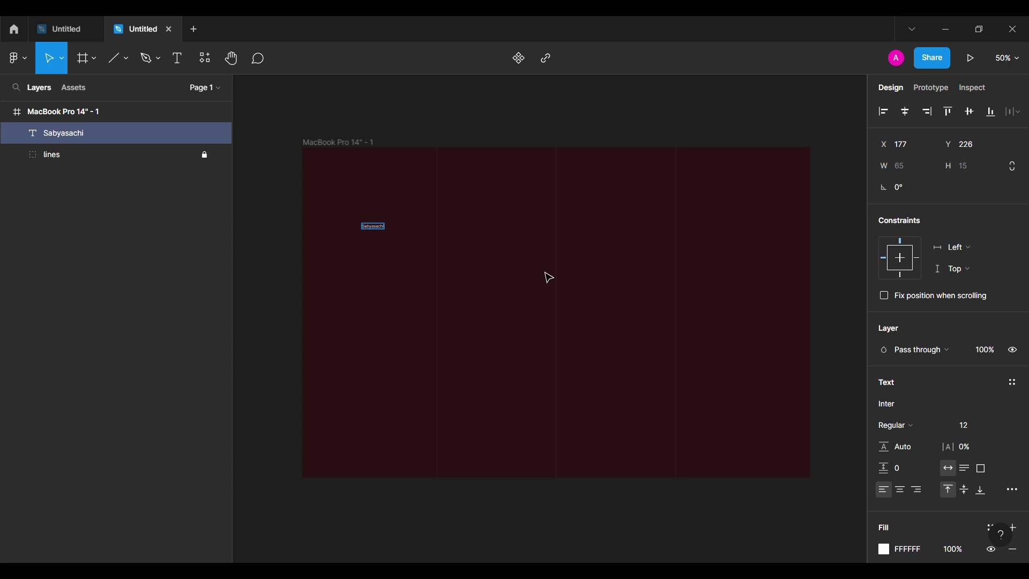
key("Escape")
left_click(895, 400)
type("Tangerine")
key("Return")
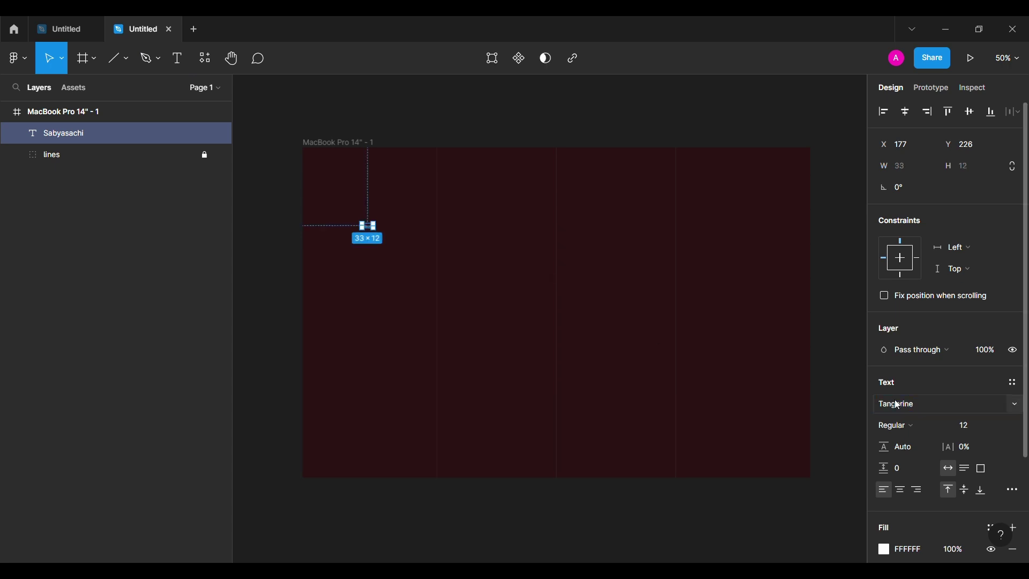
key("BackSpace")
key("BackSpace")
type("64")
key("Return")
Move the logo text to the frame's upper-left corner, about 32 px from the top and left edges.
left_click_drag(398, 242, 360, 182)
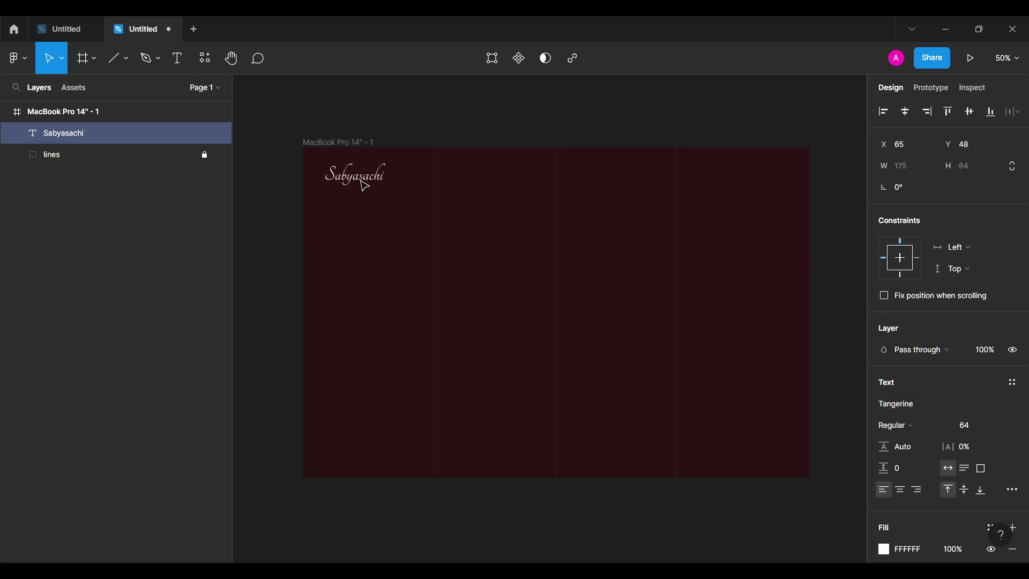
key("alt")
key("Up")
key("shift+Up")
key("Up")
key("Up")
key("Up")
key("shift+Left")
key("shift+Left")
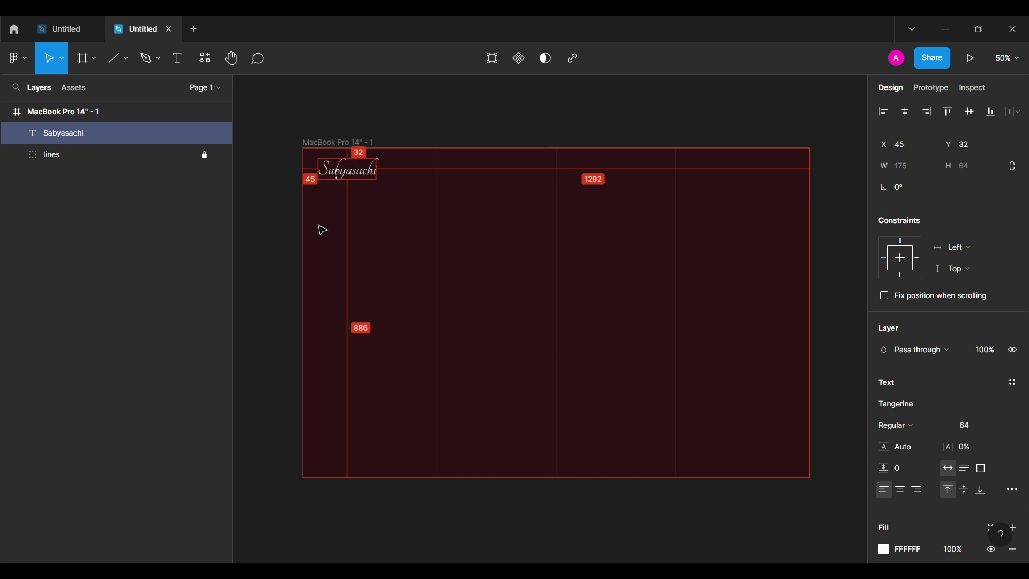
key("shift+Left")
key("Left")
key("Left")
key("Left")
left_click(290, 239)
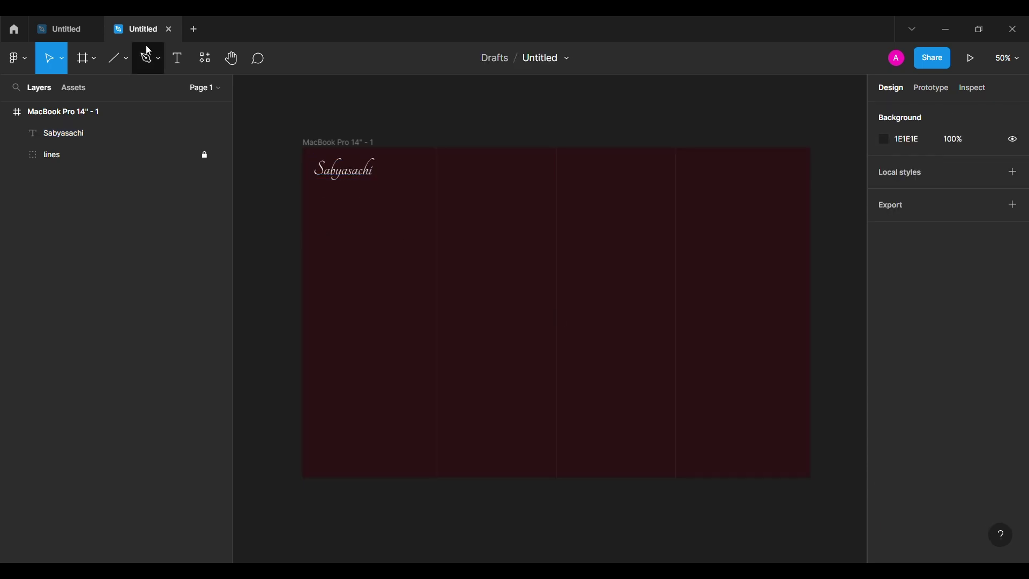
Add the navigation text "Product" near the frame's upper centre, using the Jost font at size 32.
left_click(178, 58)
left_click(537, 218)
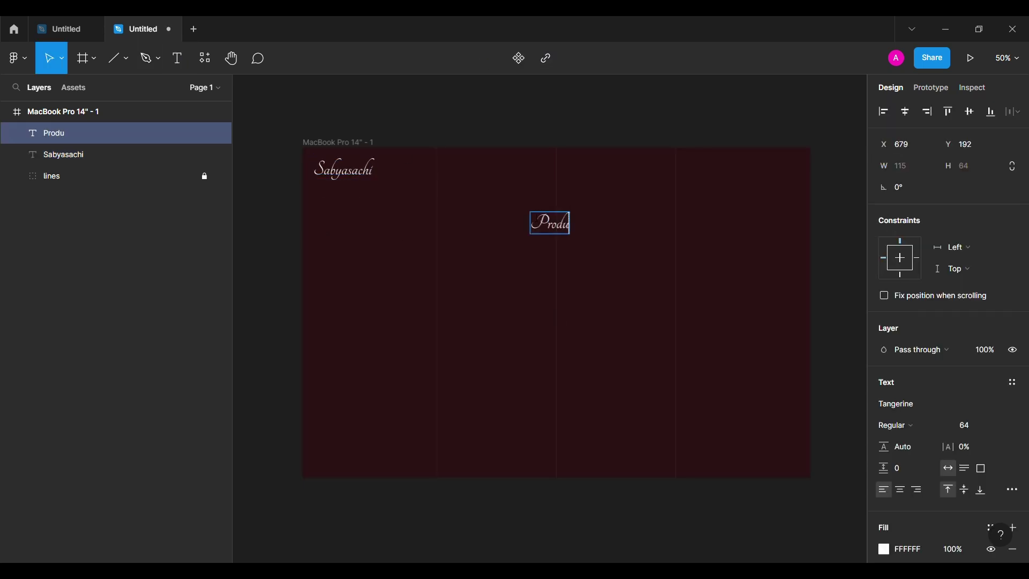
key("Escape")
left_click(910, 401)
type("Jost")
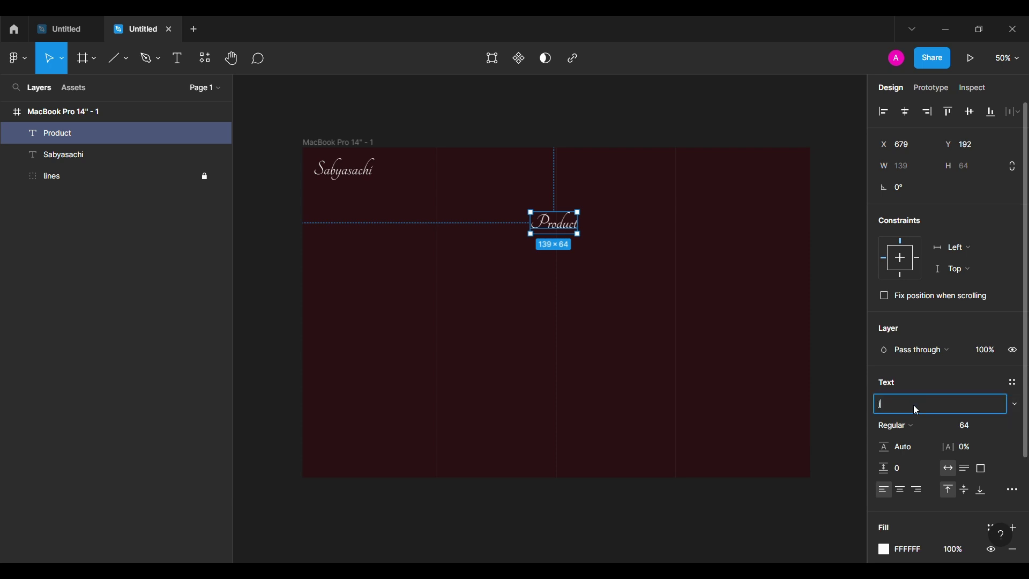
key("Return")
type("32")
key("Return")
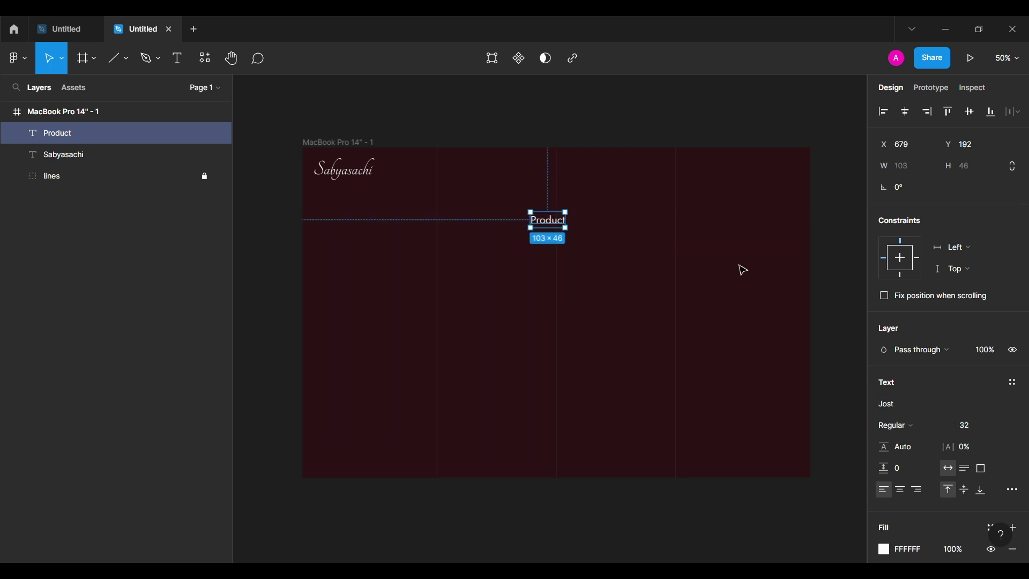
Duplicate the "Product" text twice to the right and change the copies to "Stores" and "Contact".
left_click_drag(558, 225, 650, 234)
double_click(607, 225)
type("Stores")
key("Escape")
double_click(648, 225)
type("Contact")
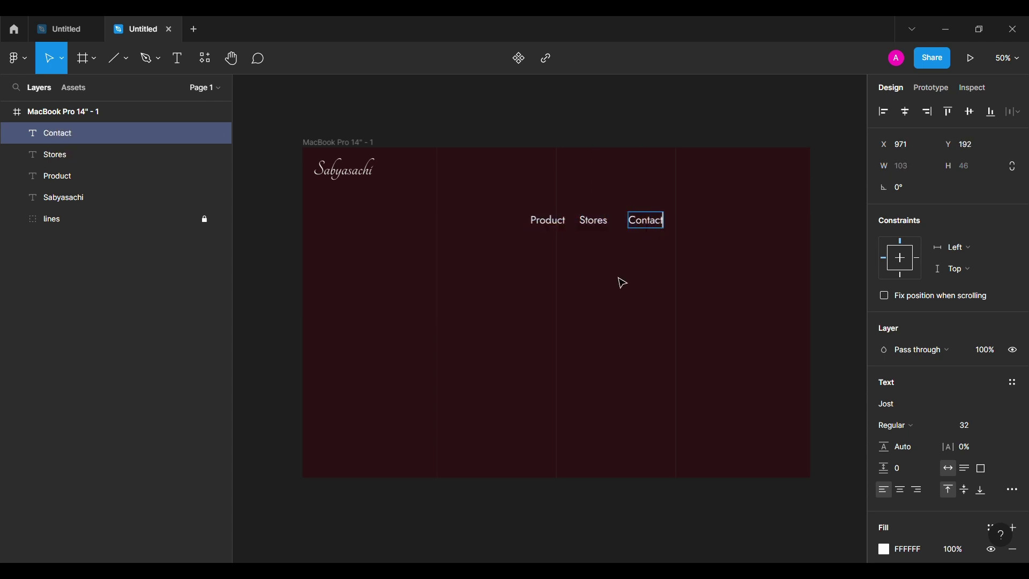
left_click(619, 277)
left_click(596, 224, "shift")
left_click(556, 224, "shift")
left_click(641, 262)
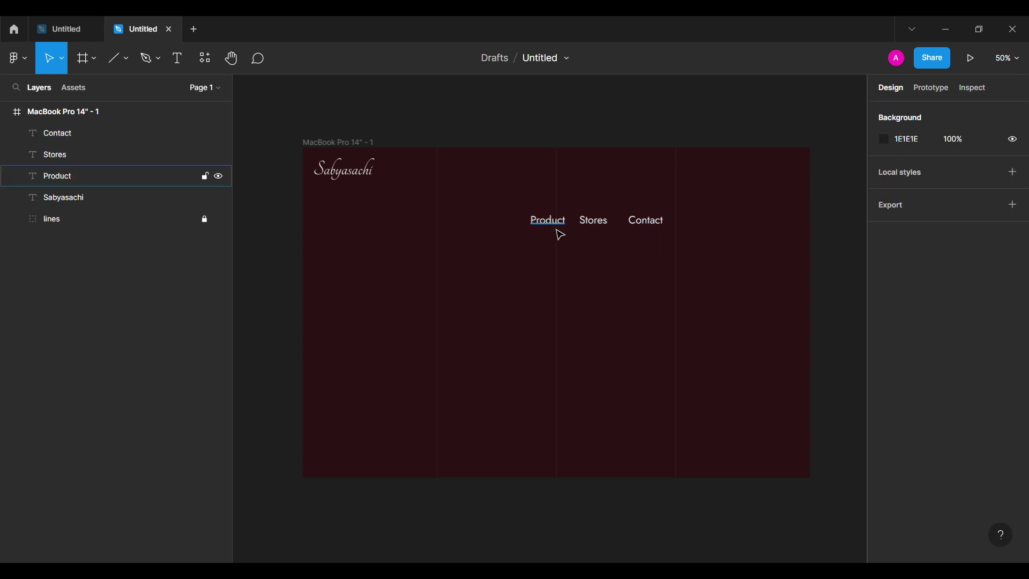
Wrap the "Product" text in an auto layout frame with 8 px horizontal and vertical padding.
left_click(559, 232)
key("shift+a")
left_click(911, 350)
type("8")
key("Return")
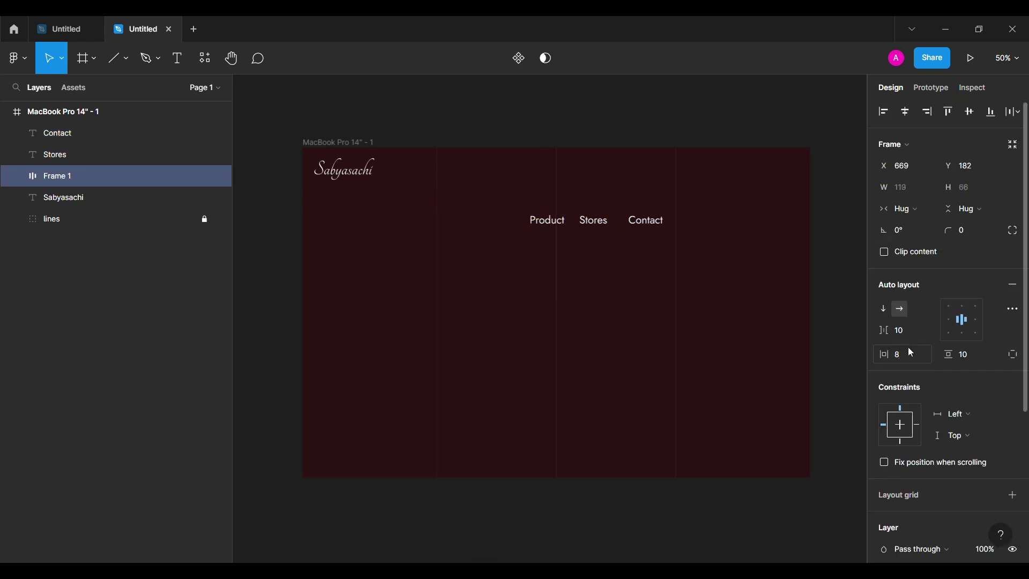
left_click(970, 354)
type("8")
key("Return")
Wrap the "Stores" text in an auto layout frame and set its padding to 8 px.
left_click(600, 220)
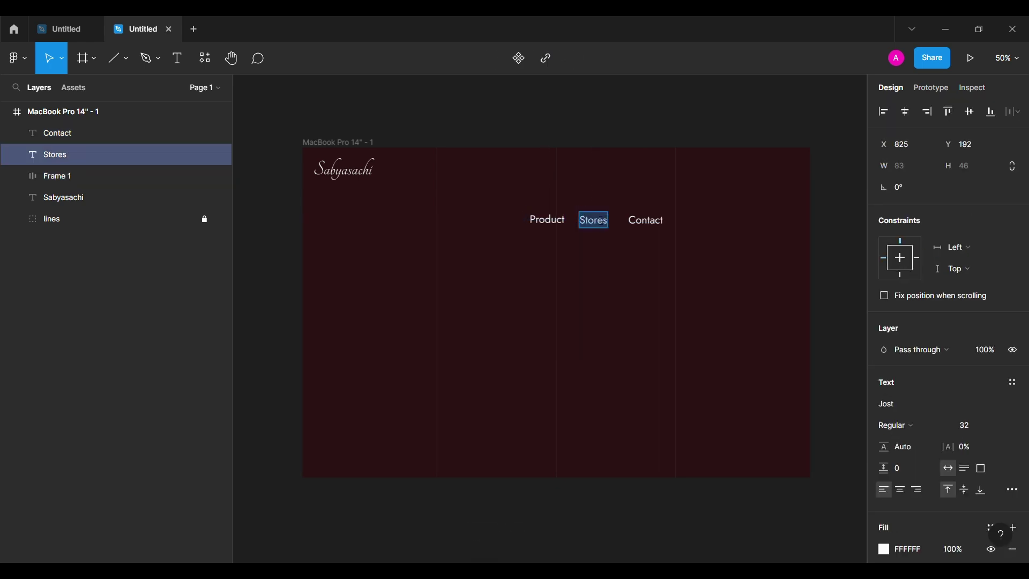
key("ctrl+z")
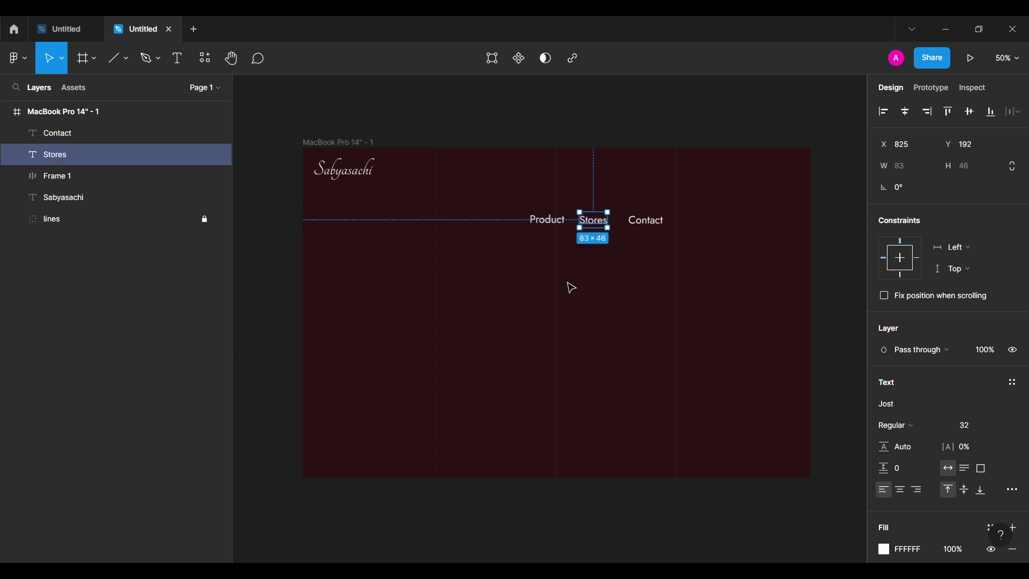
key("shift+a")
left_click(962, 354)
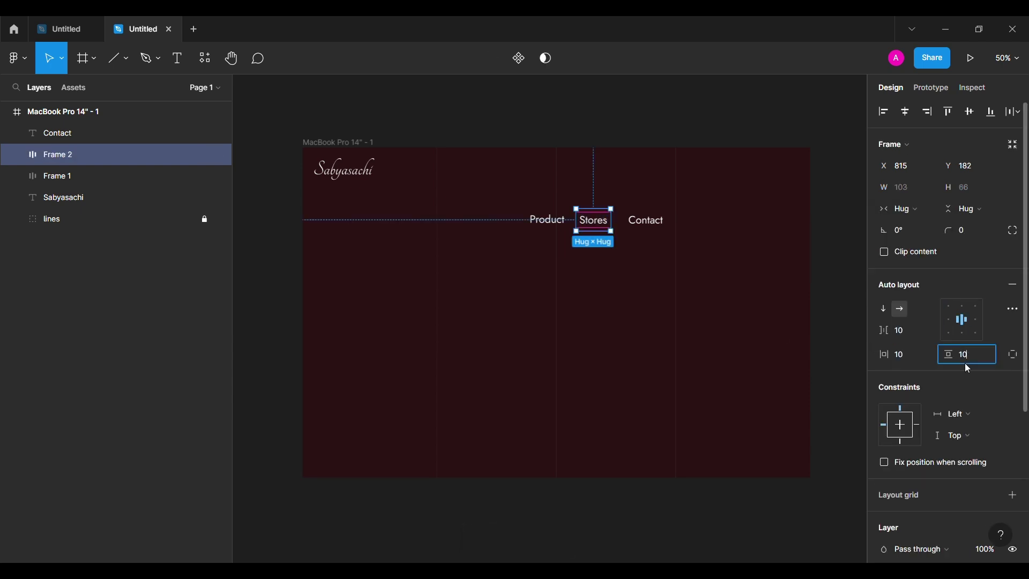
type("8")
key("Return")
Wrap the "Contact" text in an auto layout frame with vertical and horizontal padding of 8 px.
left_click(646, 221)
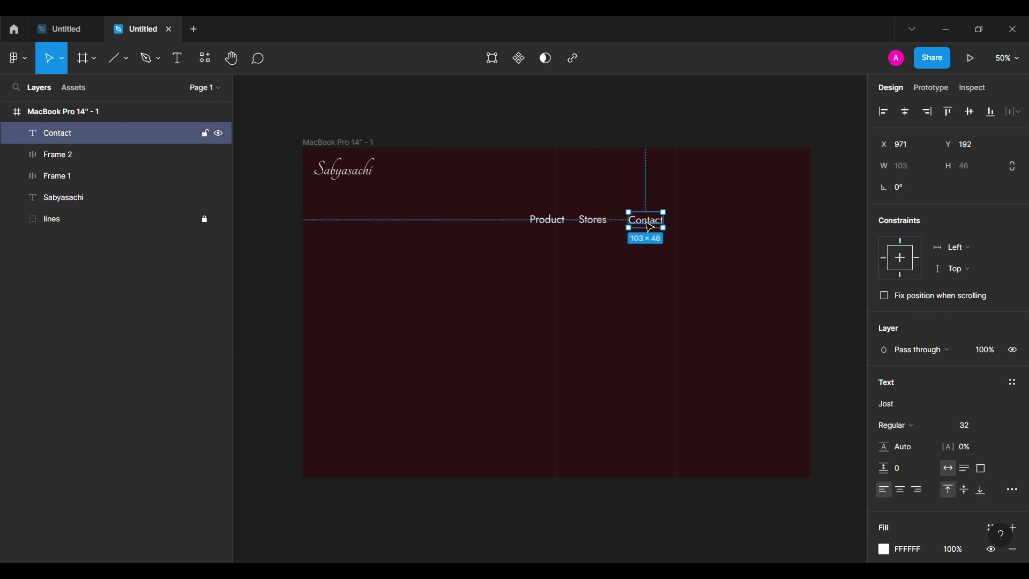
key("shift+a")
left_click(963, 320)
left_click(960, 353)
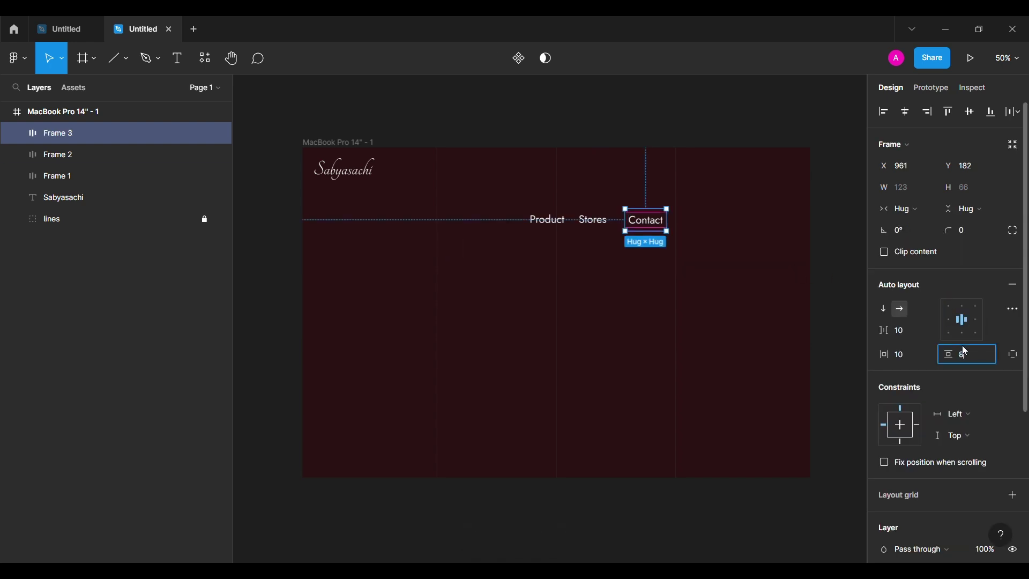
type("8")
key("Return")
left_click(902, 353)
type("8")
key("Return")
Select the Product, Stores and Contact frames together and set the spacing between them to 80.
left_click(594, 219, "shift")
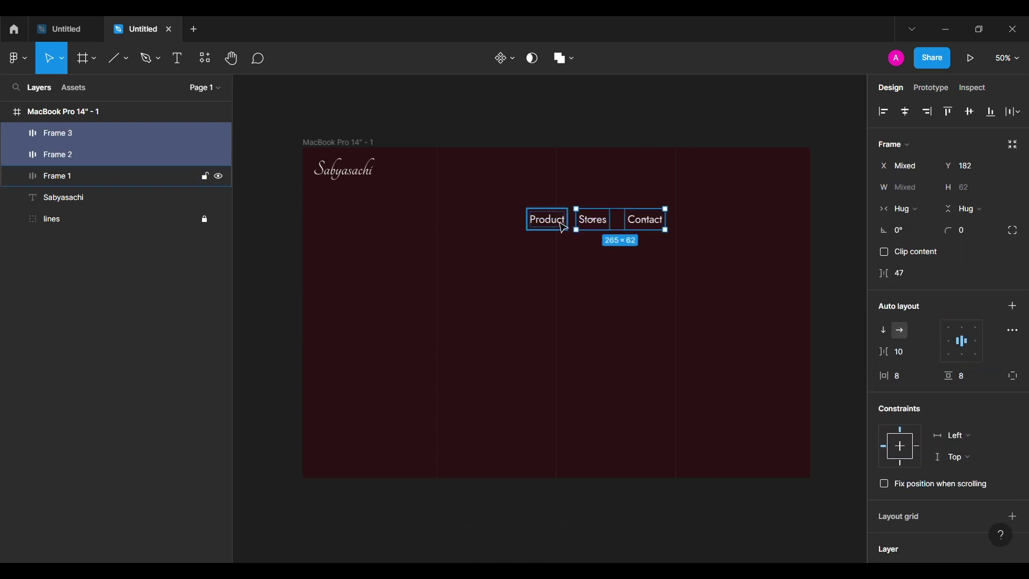
left_click(548, 220, "shift")
scroll(671, 236, "up", 4)
left_click(644, 214)
scroll(768, 271, "left", 2)
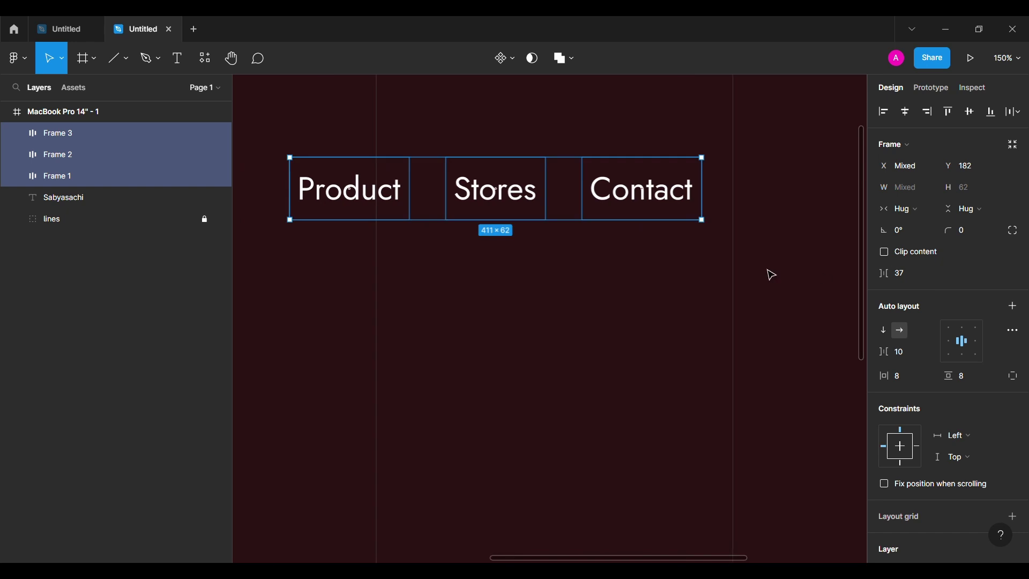
left_click(899, 274)
type("80")
key("Return")
Move the three navigation links up into the header at Y 42 and group them.
scroll(756, 305, "down", 4)
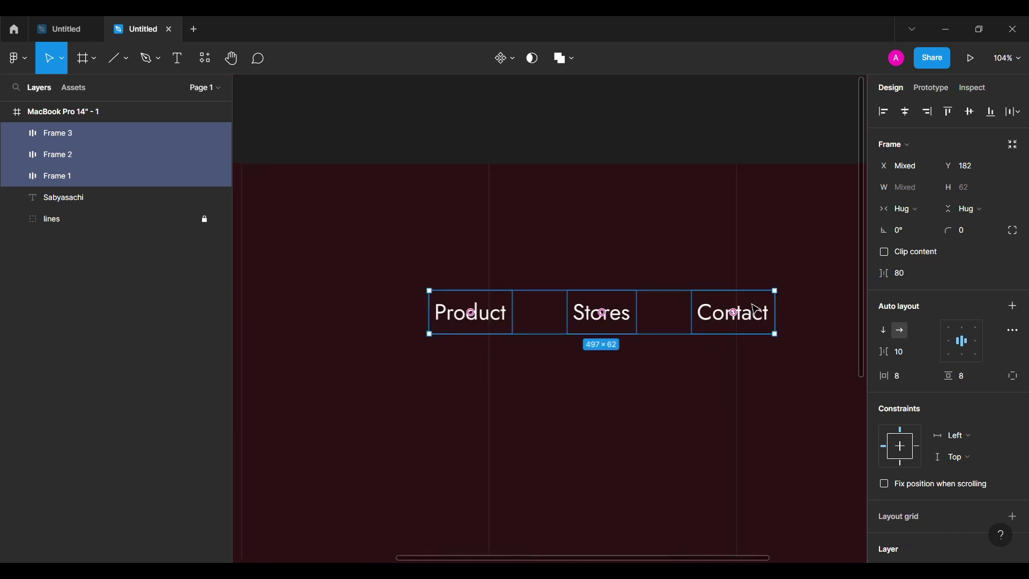
left_click_drag(646, 314, 636, 202)
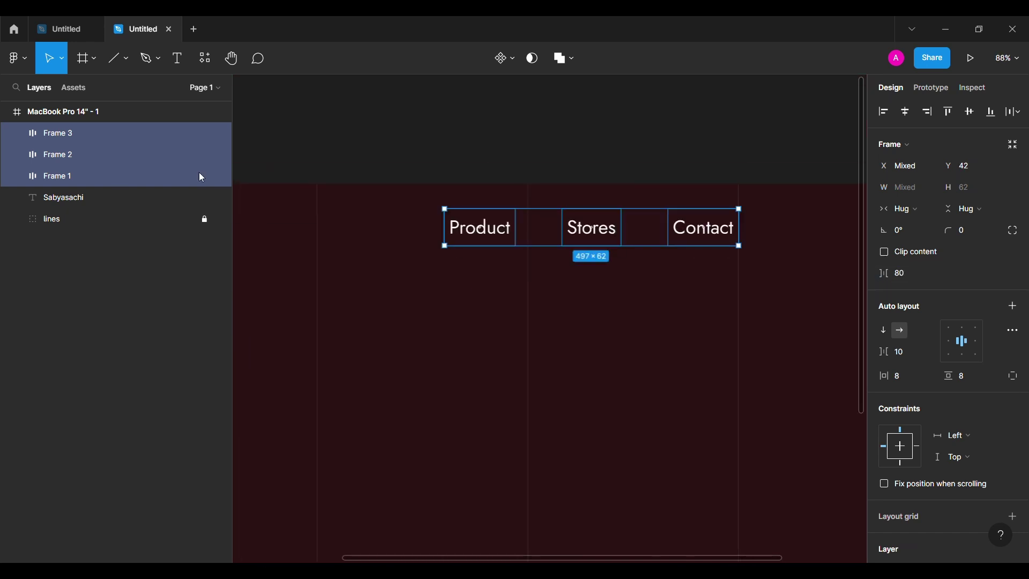
key("ctrl+g")
scroll(420, 322, "down", 5)
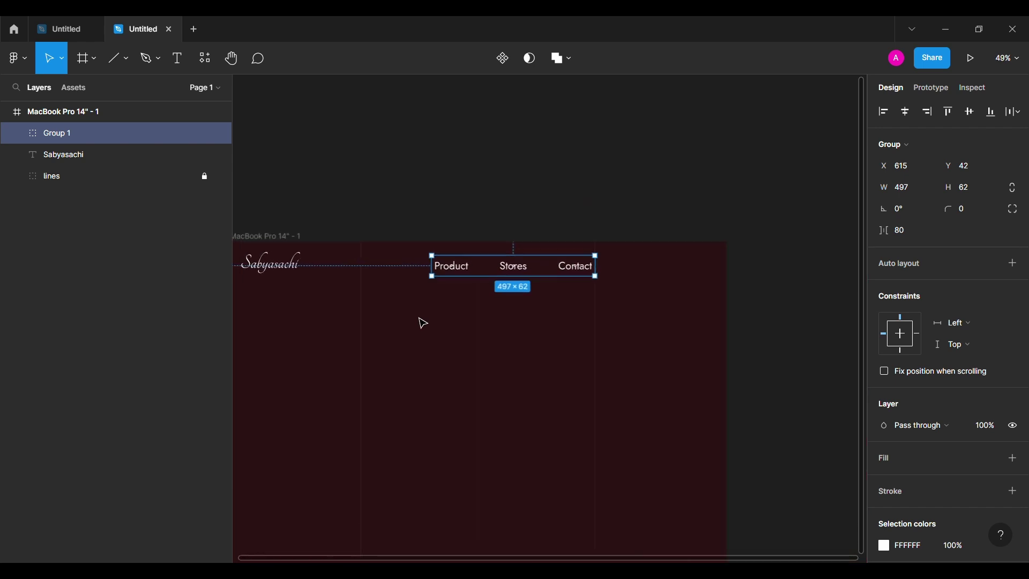
left_click(824, 218)
Search the Icons8 plugin for "cart" and place the Shopping Cart With Money icon below the navigation links.
left_click(18, 57)
mouse_move(43, 239)
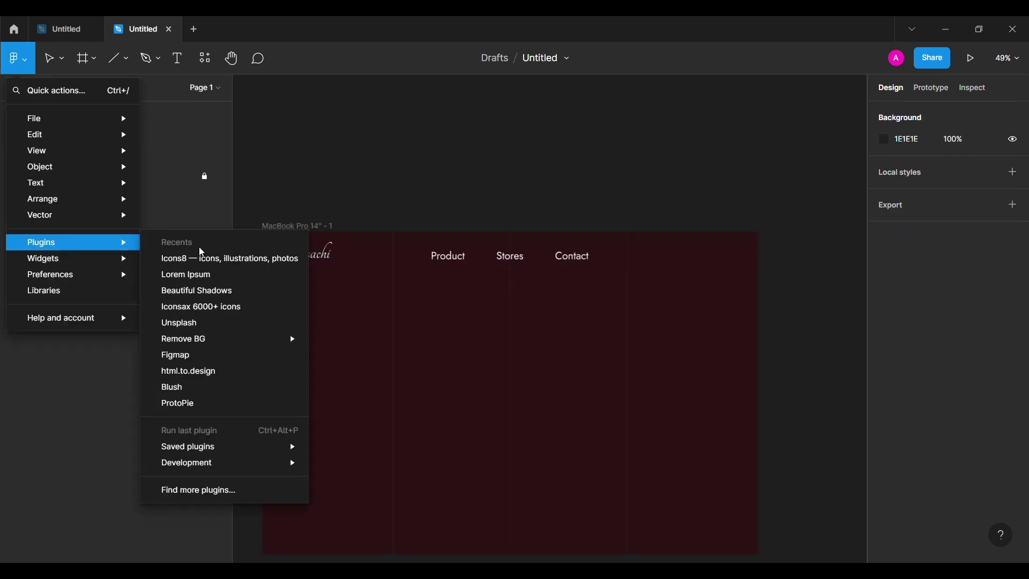
left_click(212, 259)
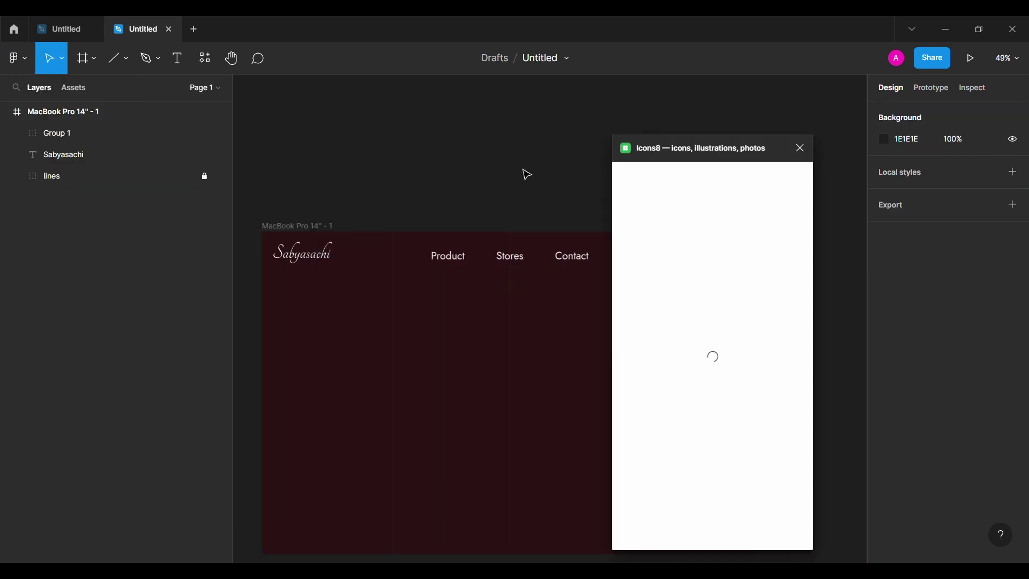
type("cart")
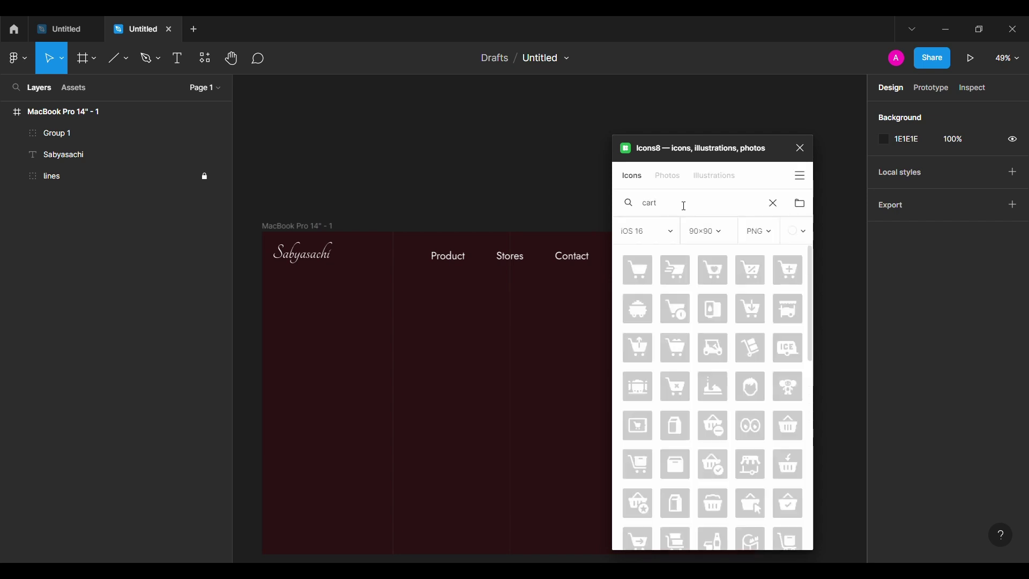
left_click_drag(675, 309, 564, 319)
left_click(567, 328)
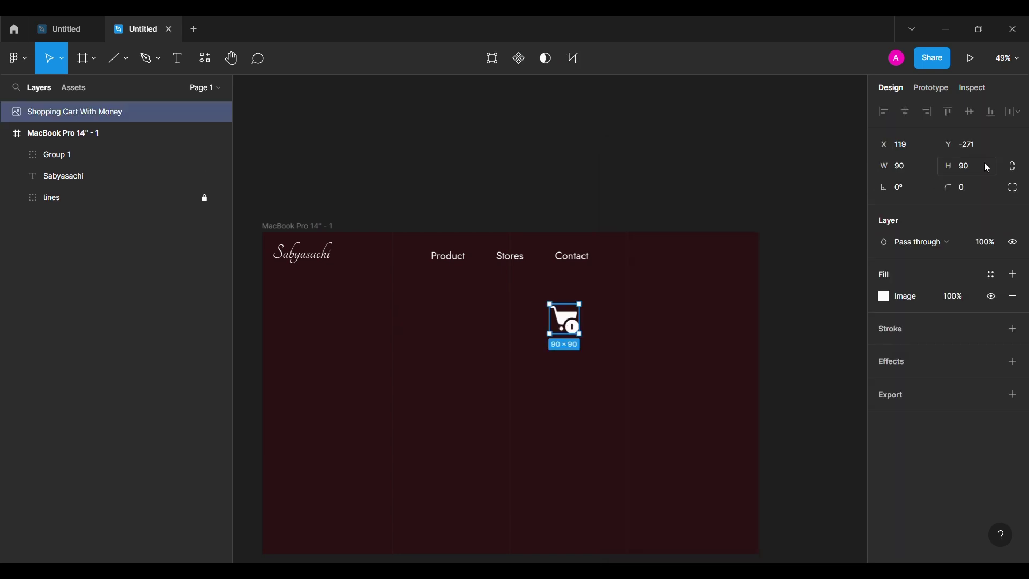
Resize the cart icon to 48 × 48 and position it at the header's right end, about 32 px from the frame edge.
left_click(985, 173)
type("48")
key("Return")
left_click_drag(567, 321, 733, 261)
key("alt")
key("shift+Right")
key("shift+Right")
key("shift+Right")
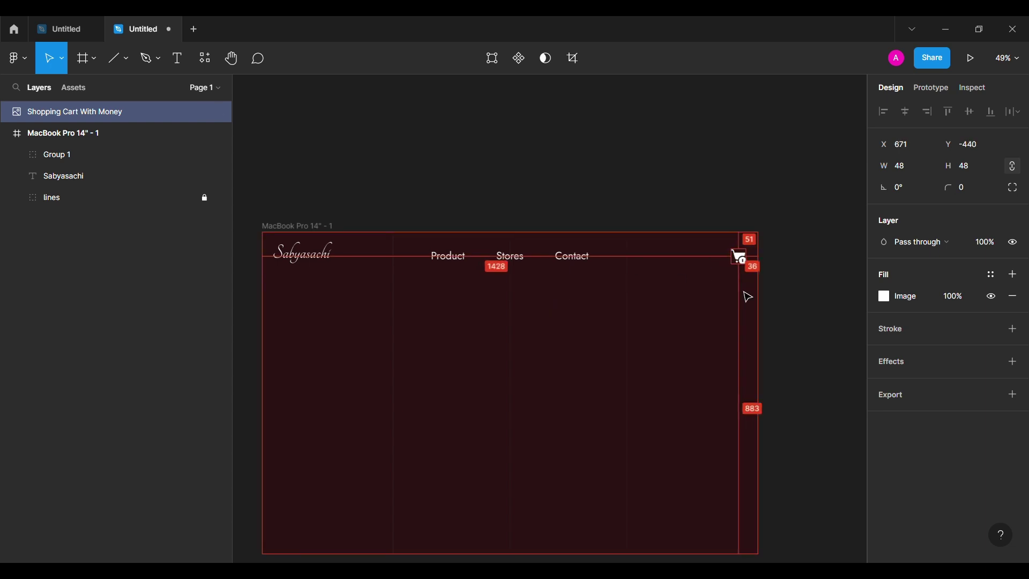
key("Right")
key("Right")
key("Right")
key("Right")
Align the cart icon, the navigation links group and the Sabyasachi logo on their vertical centres.
left_click(578, 265, "shift")
left_click(311, 260, "shift")
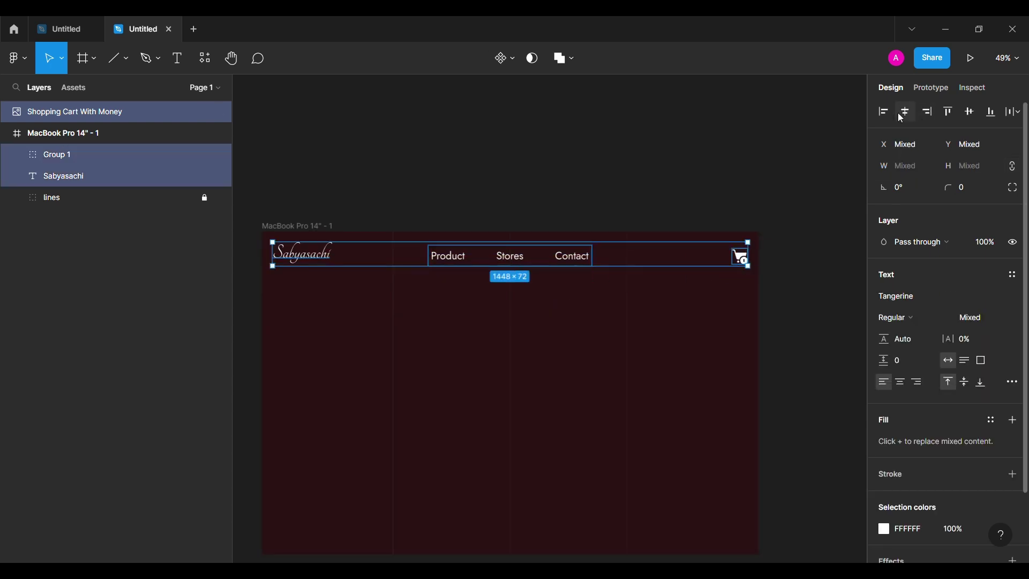
left_click(978, 113)
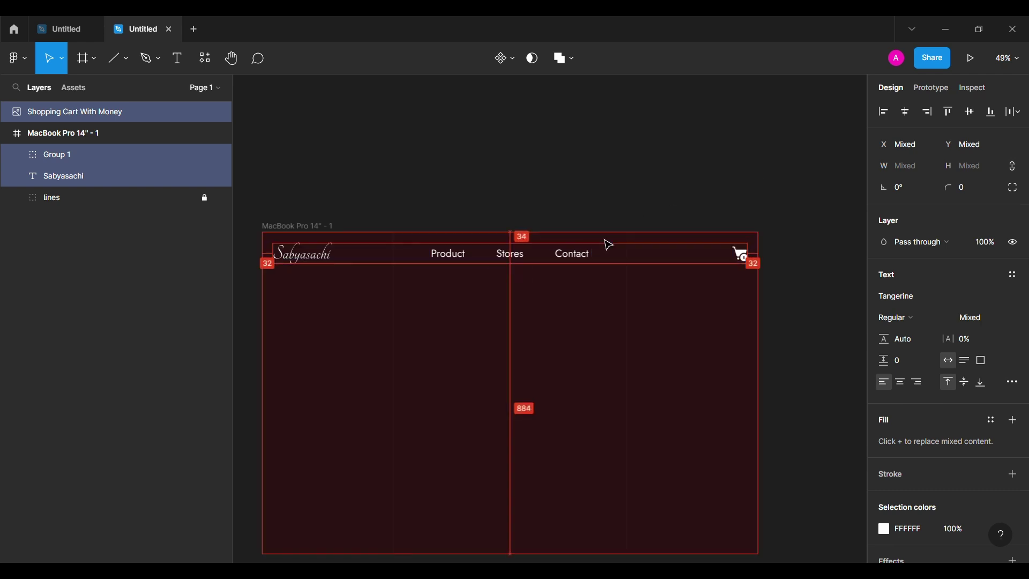
left_click(477, 165)
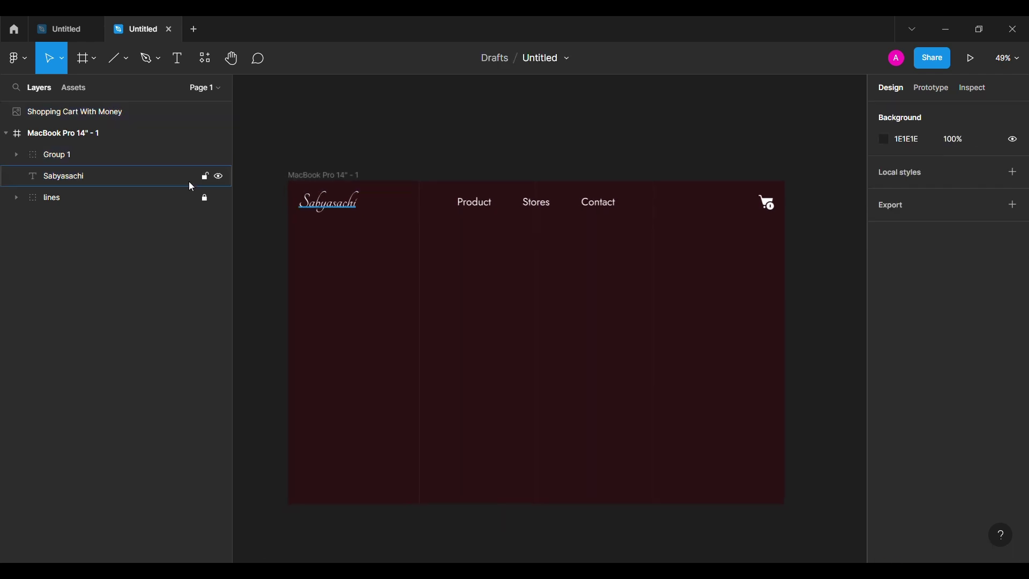
Move the cart icon layer into the MacBook Pro frame and group it with the navigation links and logo.
left_click(123, 177)
left_click_drag(122, 110, 98, 149)
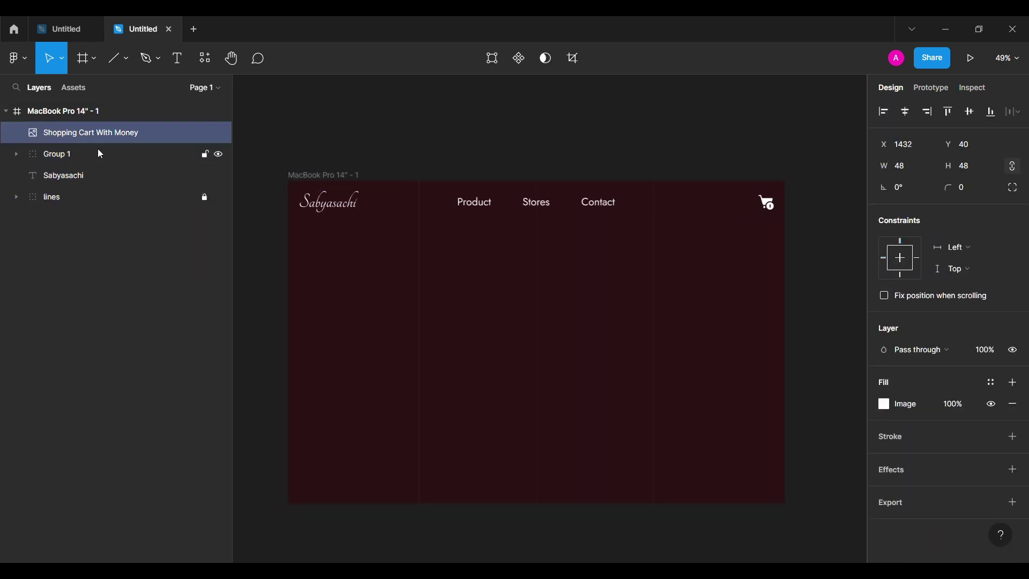
left_click(101, 173)
left_click(119, 132, "shift")
key("ctrl+g")
Rename the header group to navbar and fix its position when scrolling.
double_click(121, 134)
type("navbar")
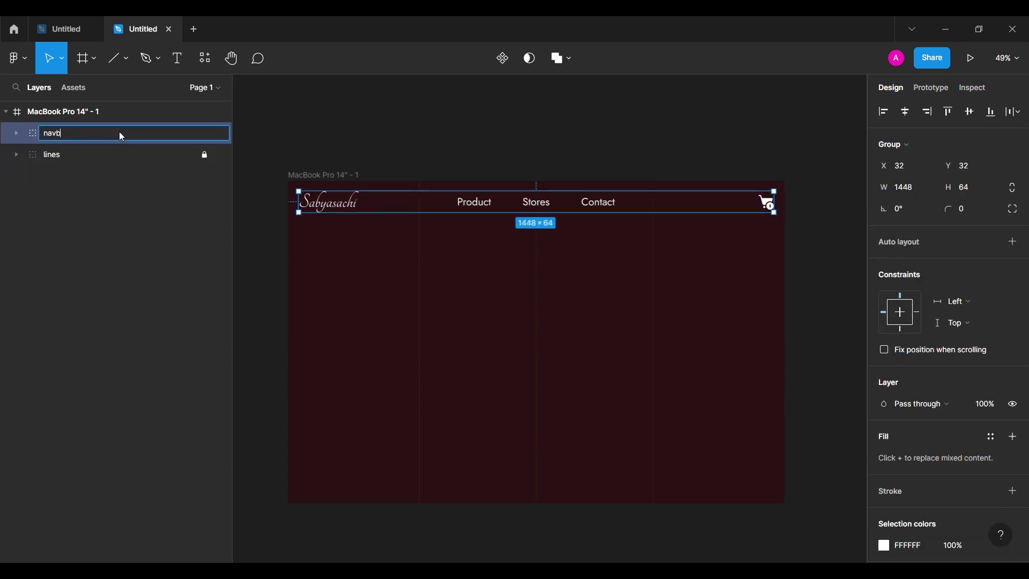
key("Return")
left_click(900, 346)
Add the text "Authorised" in the middle of the frame at font size 96 and move it to X 466, Y 322.
key("t")
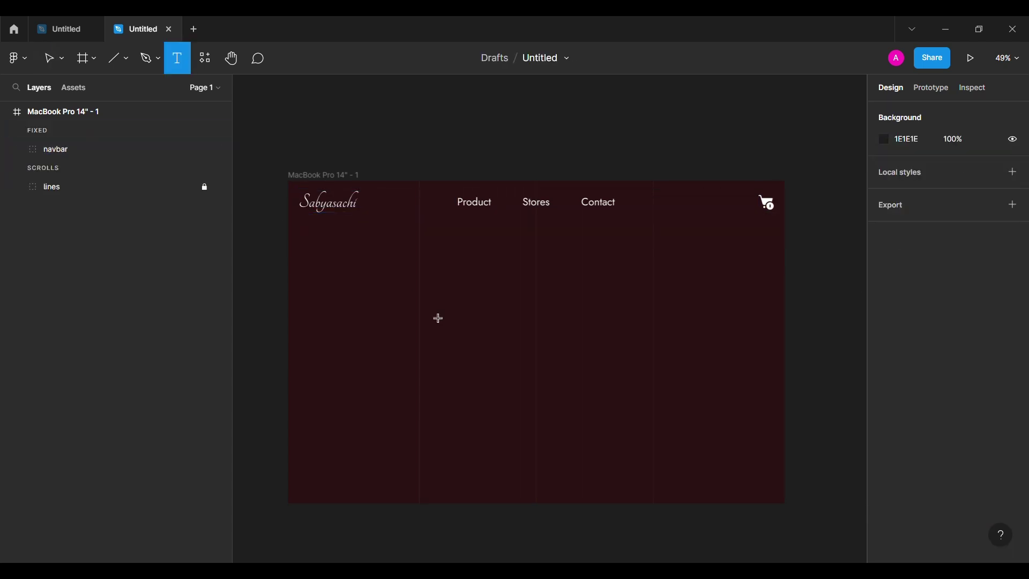
left_click(435, 314)
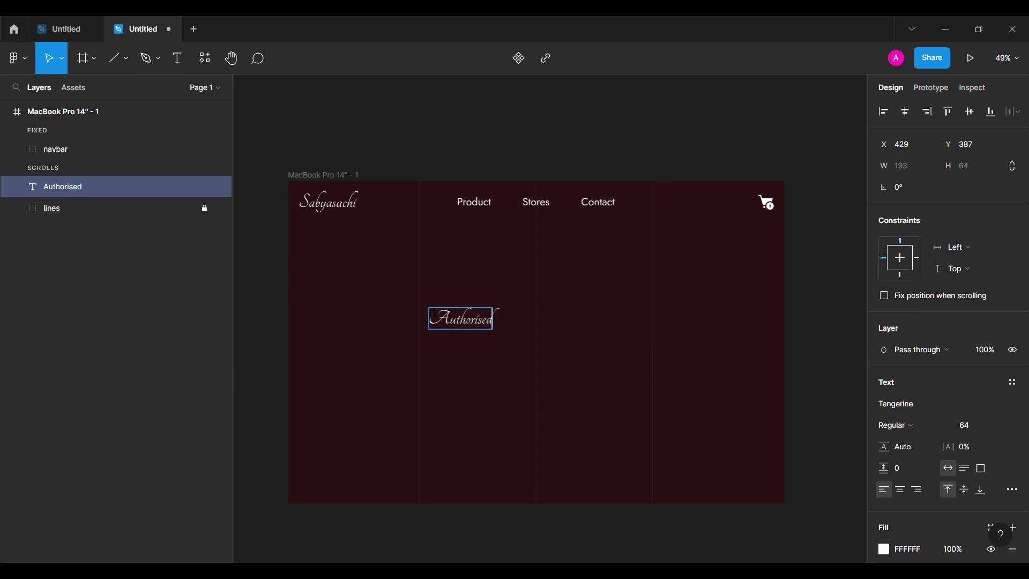
key("Escape")
left_click(970, 425)
left_click(985, 448)
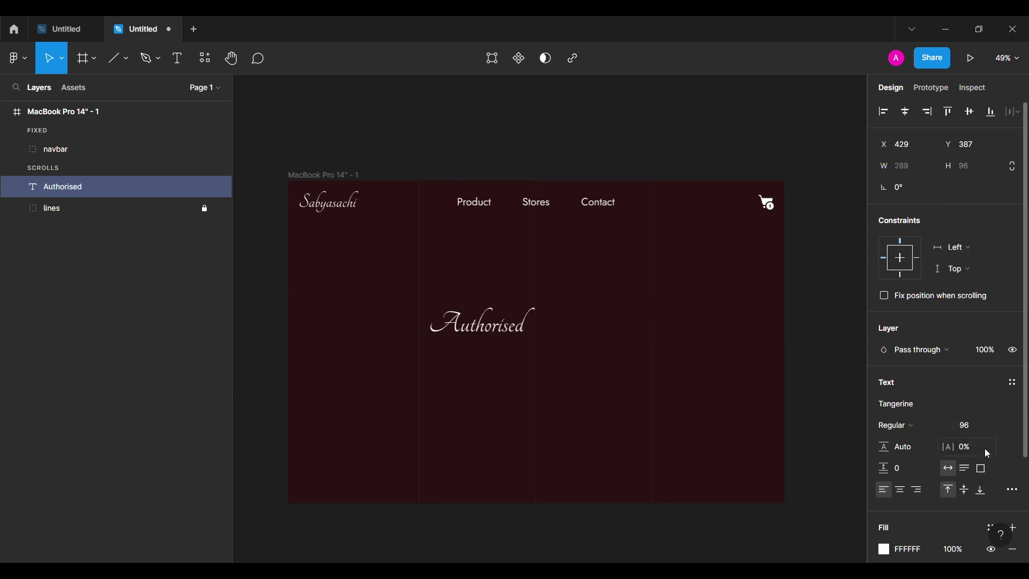
left_click_drag(499, 332, 510, 313)
Add a two-line text "to GRAB" / "the ATTENTION" below "Authorised".
key("Return")
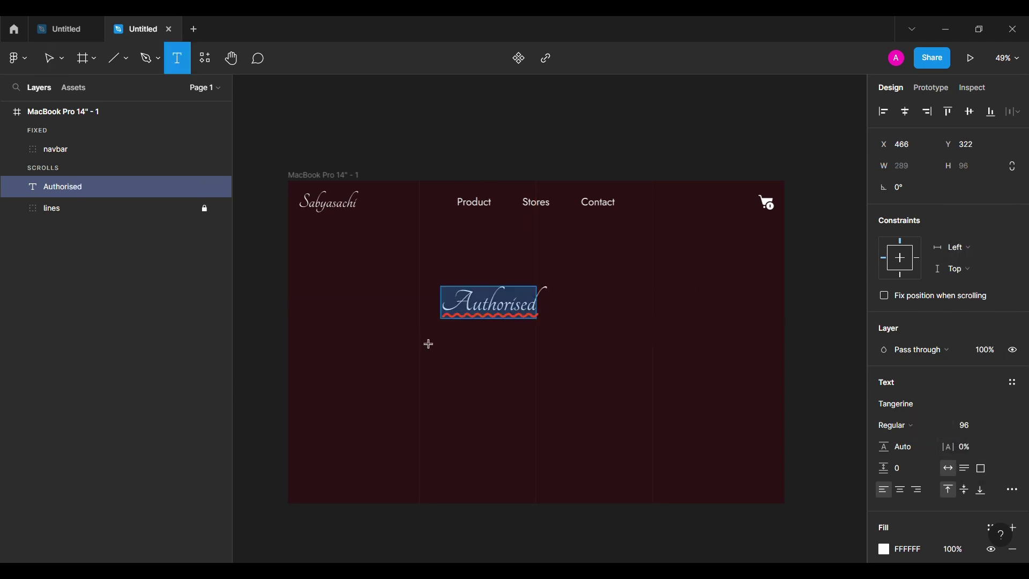
left_click(458, 344)
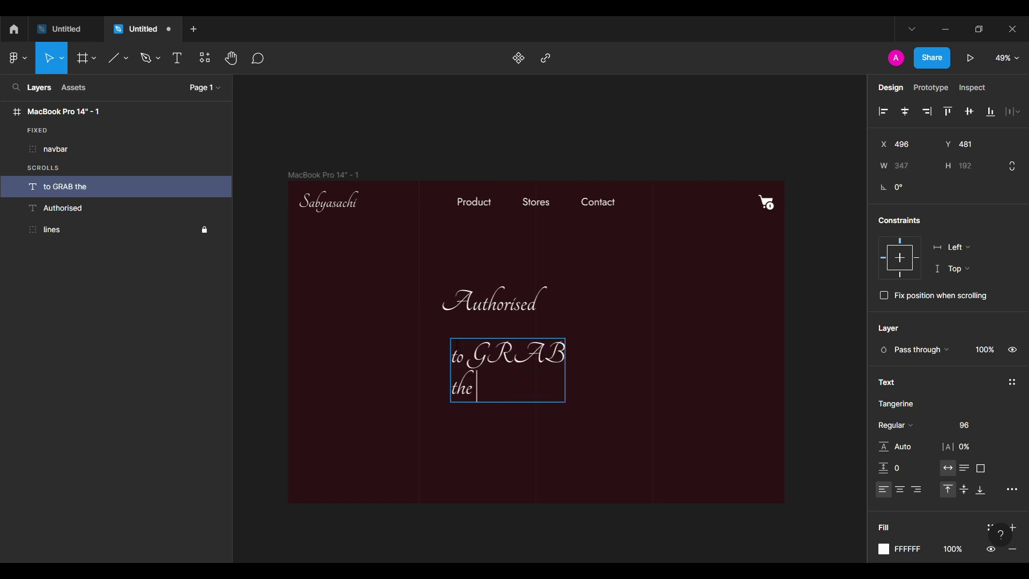
left_click(374, 362)
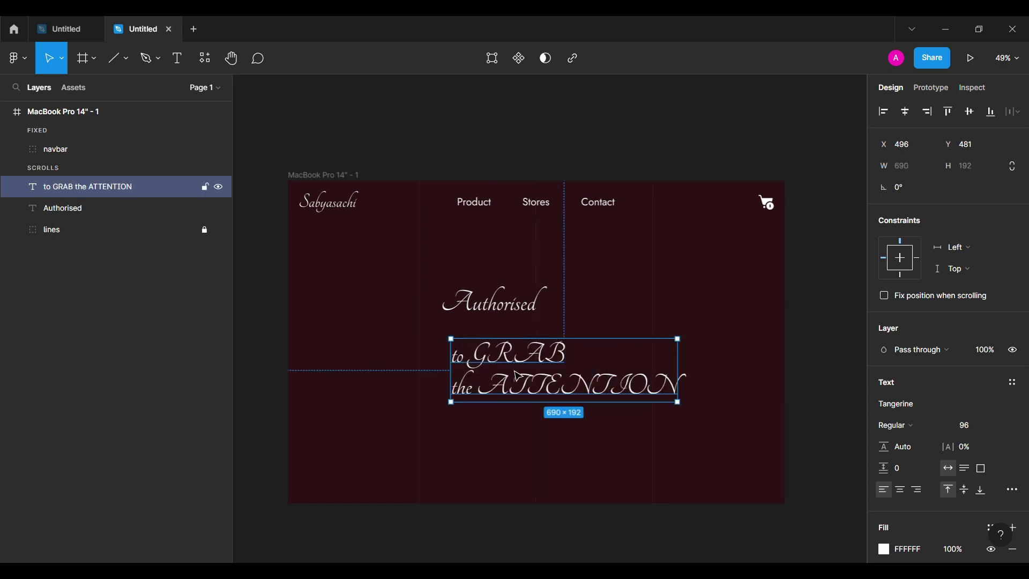
Change the font of the word GRAB to Playfair Display.
double_click(530, 361)
left_click(569, 354)
key("ctrl+shift+Left")
left_click(922, 411)
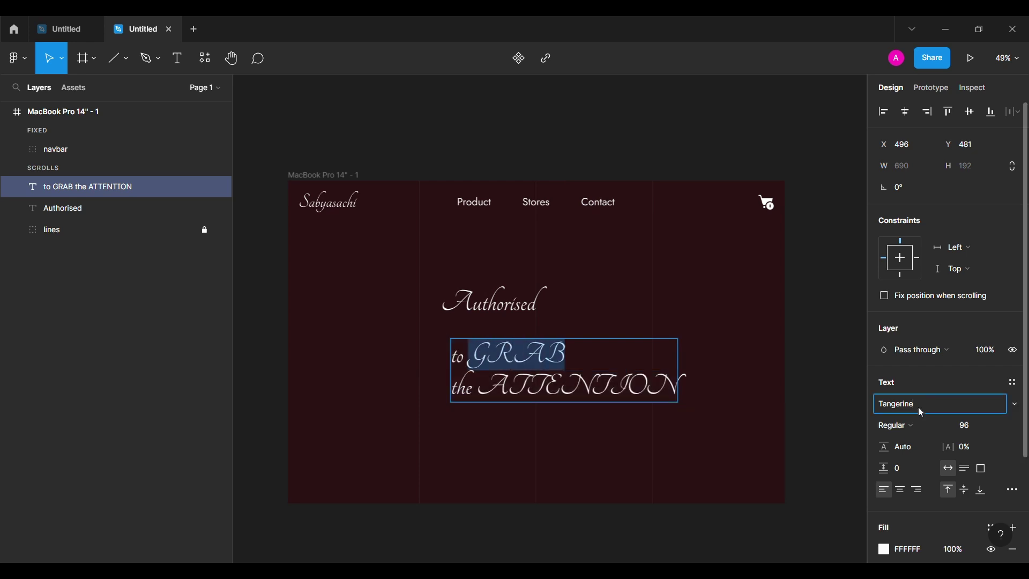
type("Playfair Display")
key("Return")
Change the font of the word ATTENTION to Playfair Display.
double_click(664, 393)
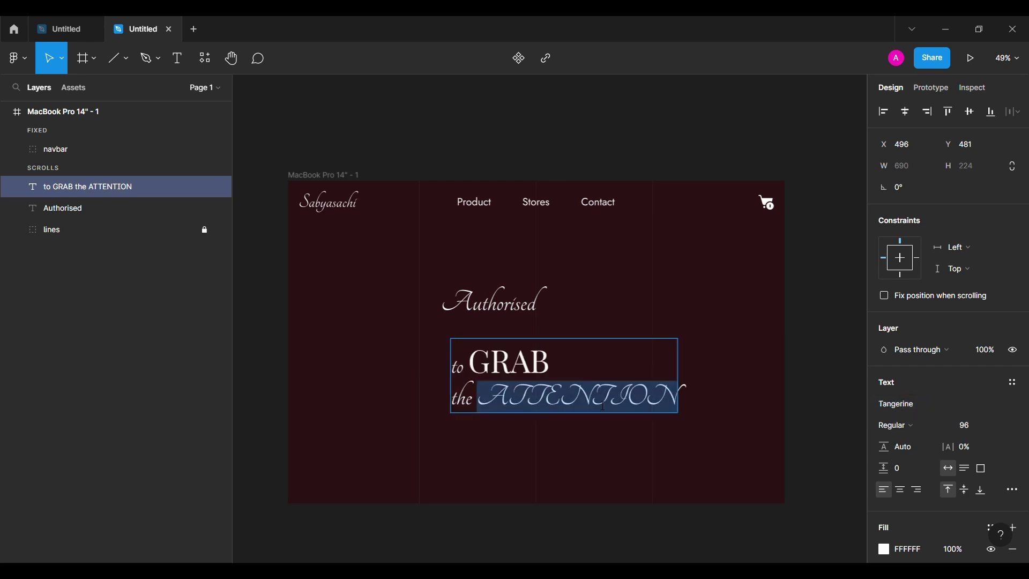
left_click(886, 407)
type("Playf")
key("Return")
Move the line break so that "the" follows GRAB and ATTENTION stands alone on the second line.
left_click(474, 412)
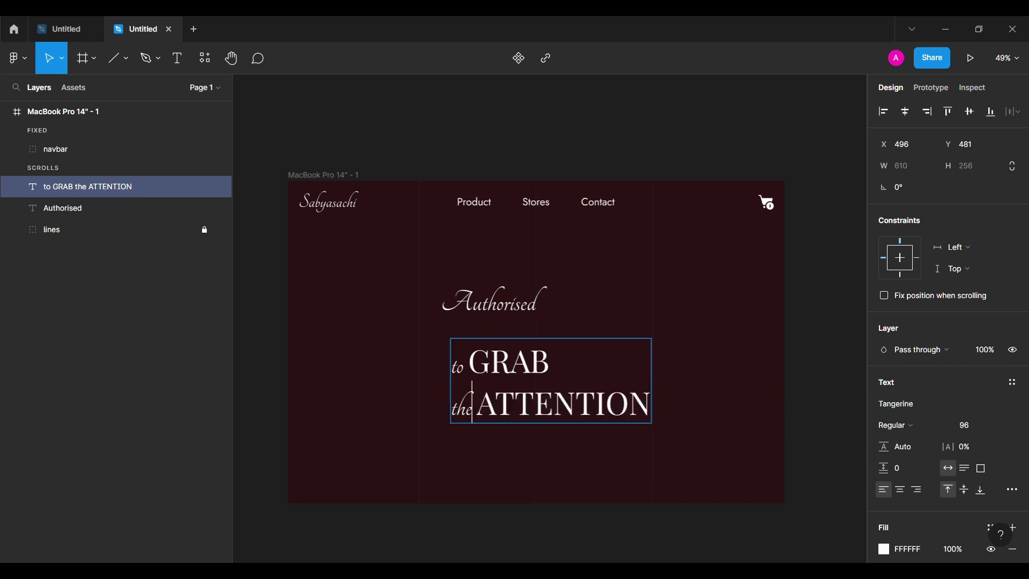
key("Return")
key("BackSpace")
key("Up")
key("BackSpace")
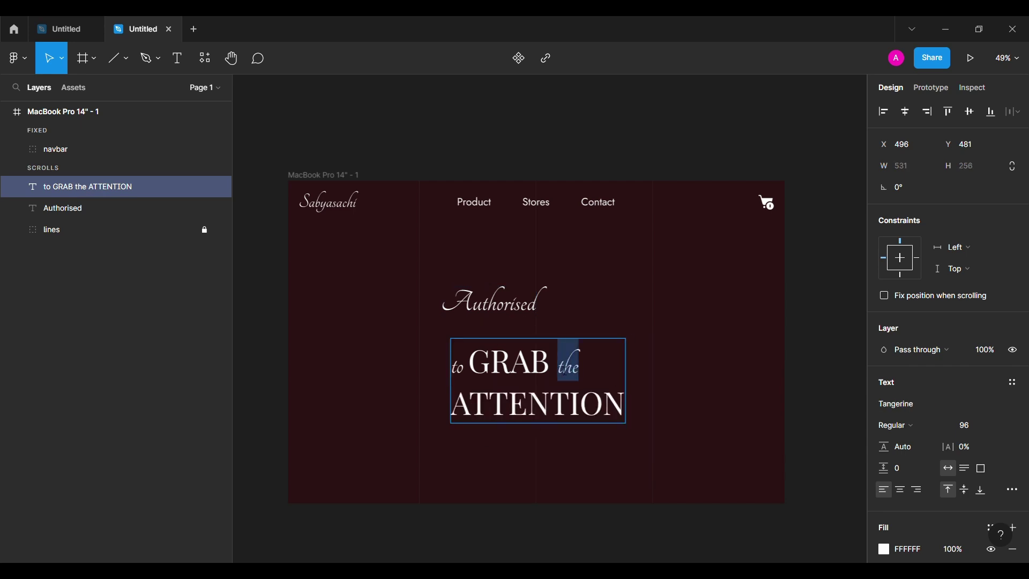
Set the words "the" and "to" in the heading to font size 128.
left_click(972, 429)
type("128")
key("Return")
double_click(457, 366)
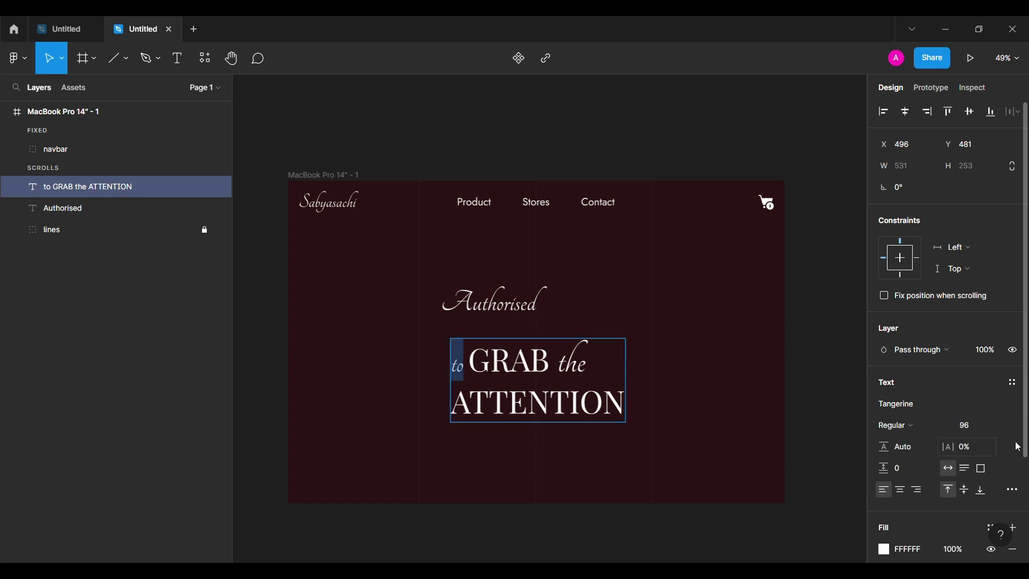
left_click(982, 426)
type("128")
key("Return")
key("Escape")
Move the "to GRAB the ATTENTION" text up directly beneath "Authorised", flush with its left edge.
left_click_drag(509, 358, 500, 337)
left_click(519, 304)
left_click(686, 288)
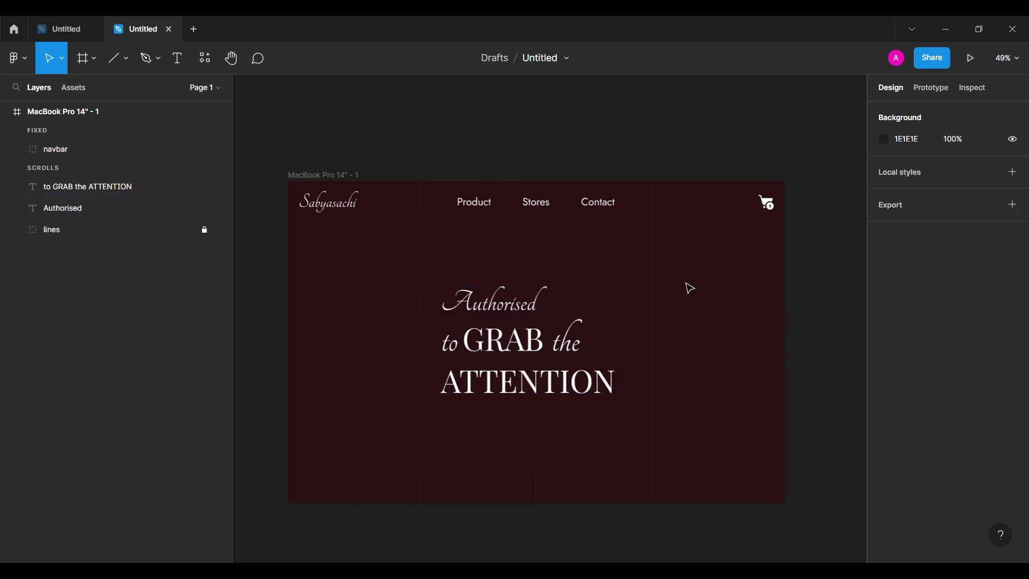
left_click_drag(527, 305, 527, 308)
key("shift+Up")
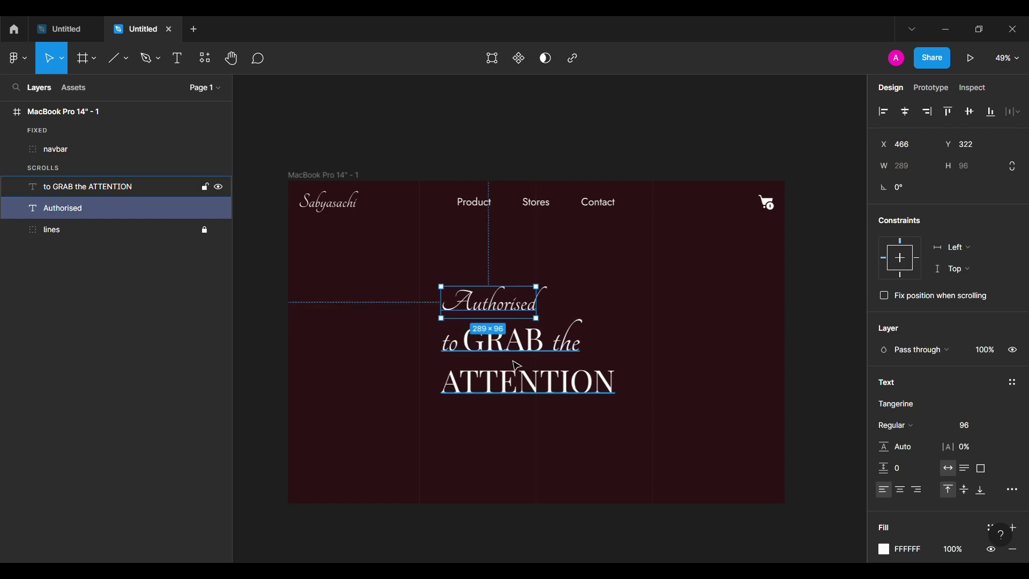
Set the "Authorised" text to font size 128.
left_click(514, 363)
left_click(504, 303, "shift")
double_click(516, 313)
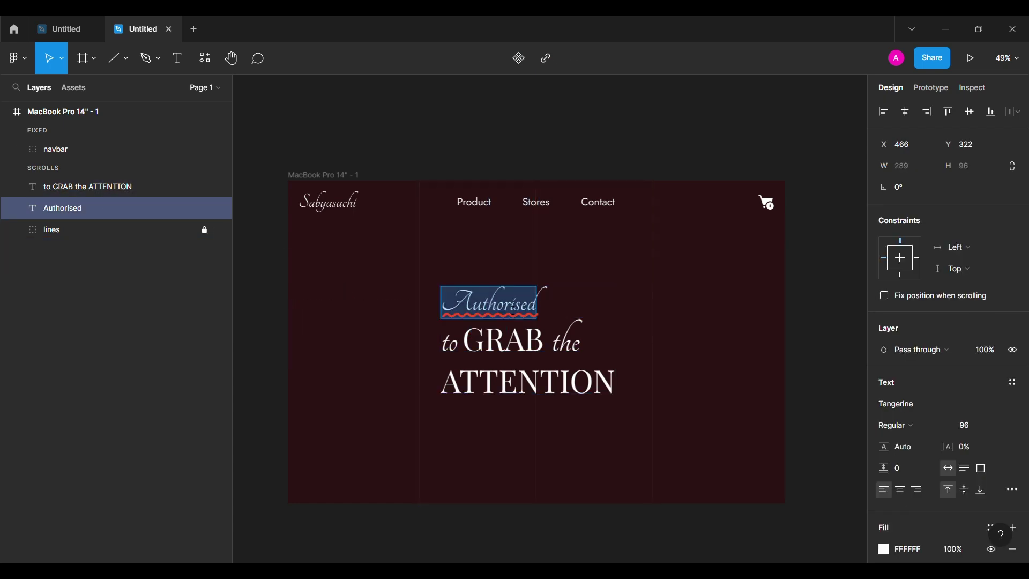
left_click(975, 432)
type("128")
key("Return")
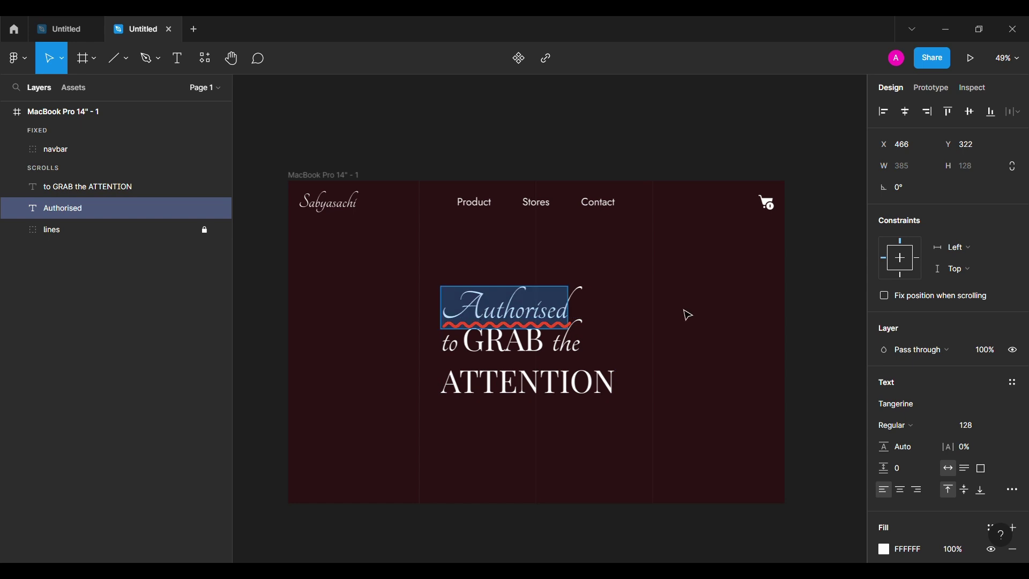
Move the "Authorised" text up to Y 312, just above the second heading line.
left_click(686, 312)
left_click_drag(502, 308, 503, 297)
key("shift+Down")
key("shift+Down")
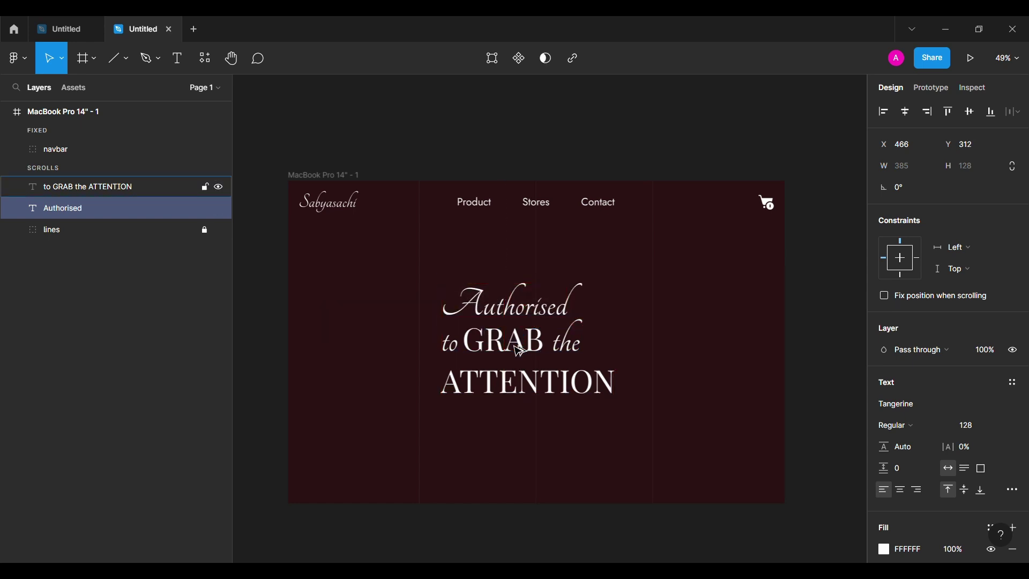
Group the two heading texts and move the group left to X 353.
left_click(530, 351, "shift")
key("ctrl+g")
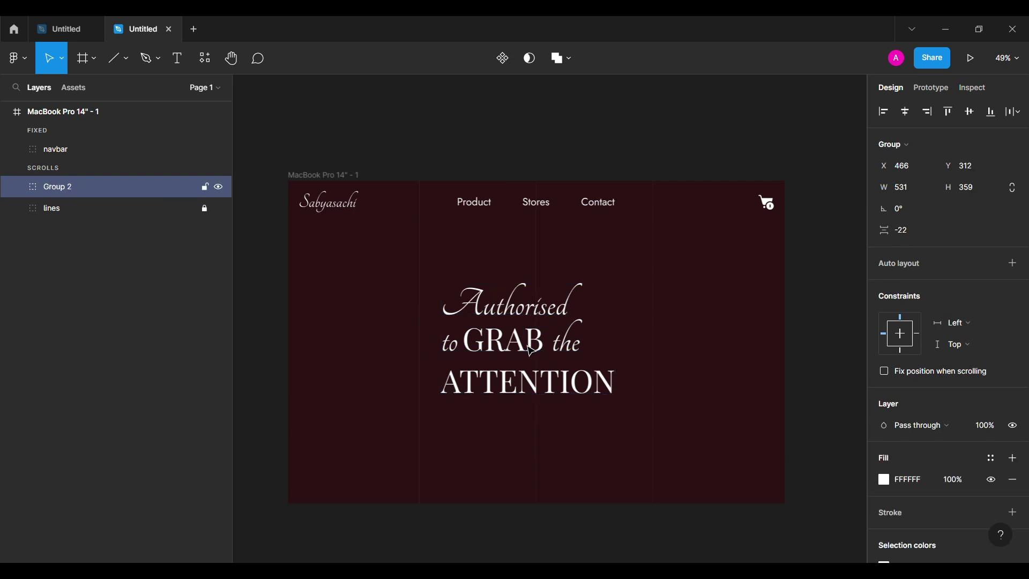
left_click_drag(512, 344, 474, 344)
Add a rectangle to the right of the heading and size it to 360 × 660.
left_click(127, 57)
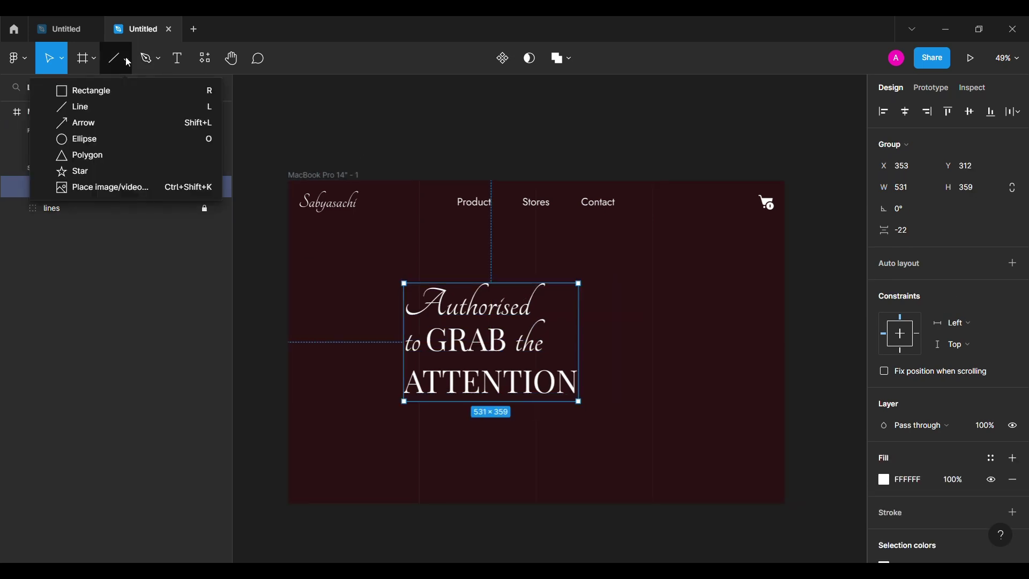
left_click(75, 82)
left_click(637, 321)
left_click(931, 170)
type("360")
key("Return")
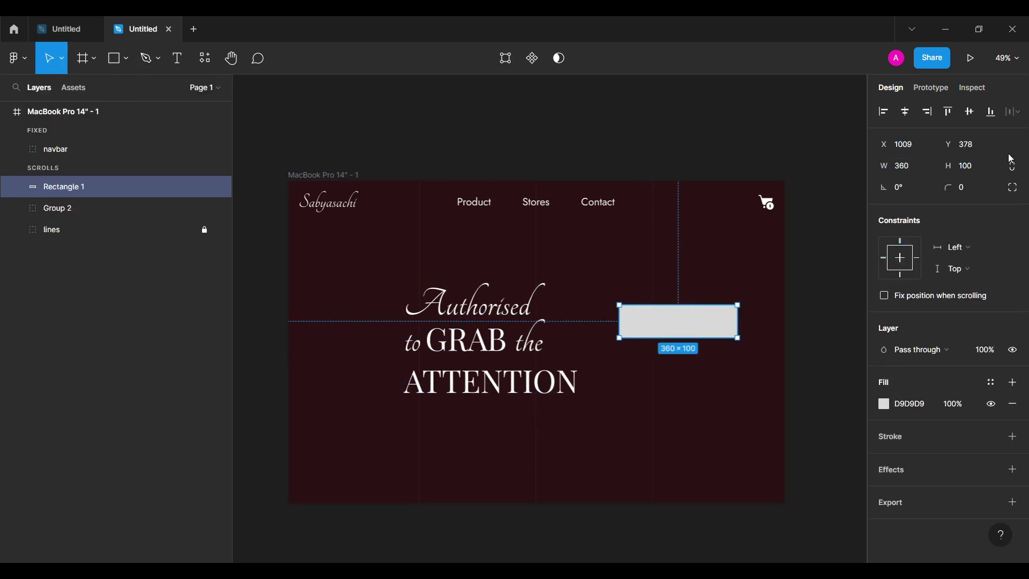
left_click(986, 173)
type("660")
key("Return")
Place the rectangle at X 910 with a corner radius of 180, vertically centred with the heading group.
mouse_move(657, 344)
left_mouse_down()
mouse_move(636, 281)
mouse_move(666, 316)
mouse_move(662, 341)
left_mouse_up()
left_click(832, 330)
left_click(674, 349)
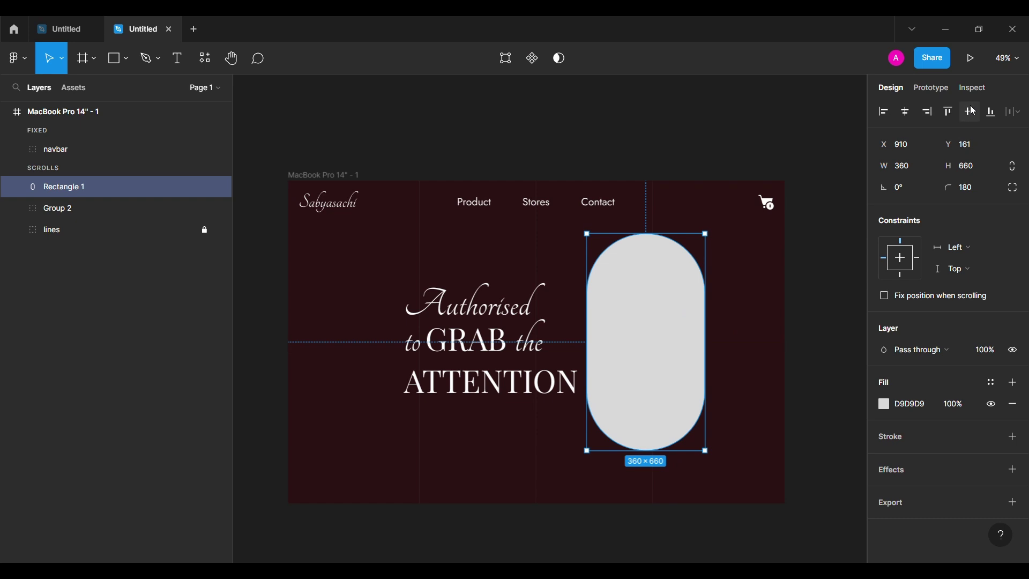
left_click(477, 343, "shift")
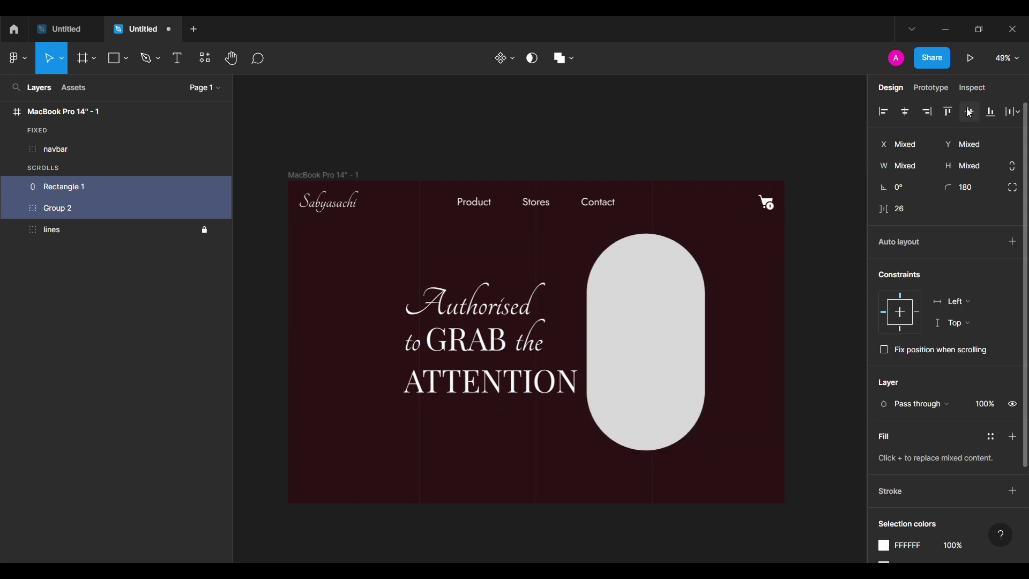
left_click(629, 156)
Move the heading group right to X 412 and bring it above the rectangle in the layer order.
left_click(483, 343)
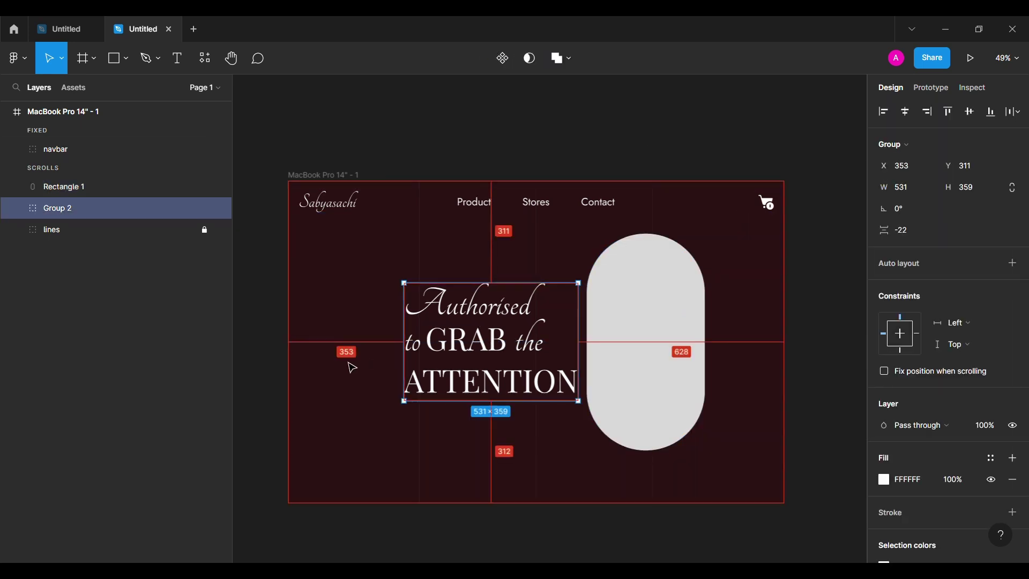
left_click(678, 285)
left_click(482, 343)
key("shift+Right")
key("shift+Right")
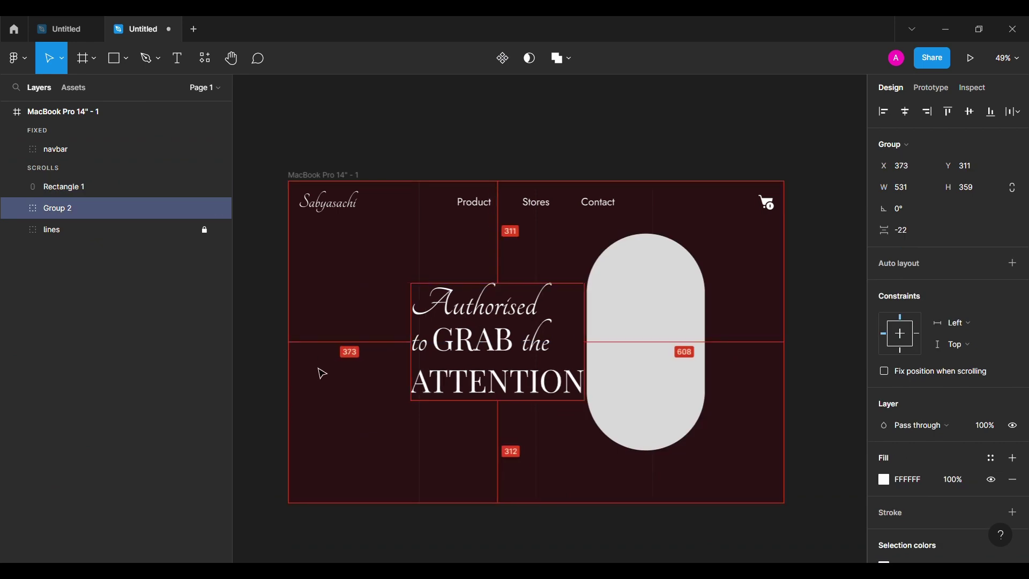
key("shift+Right")
key("shift+Right")
key("shift+Right")
key("shift+Right")
key("Left")
left_click_drag(91, 207, 79, 174)
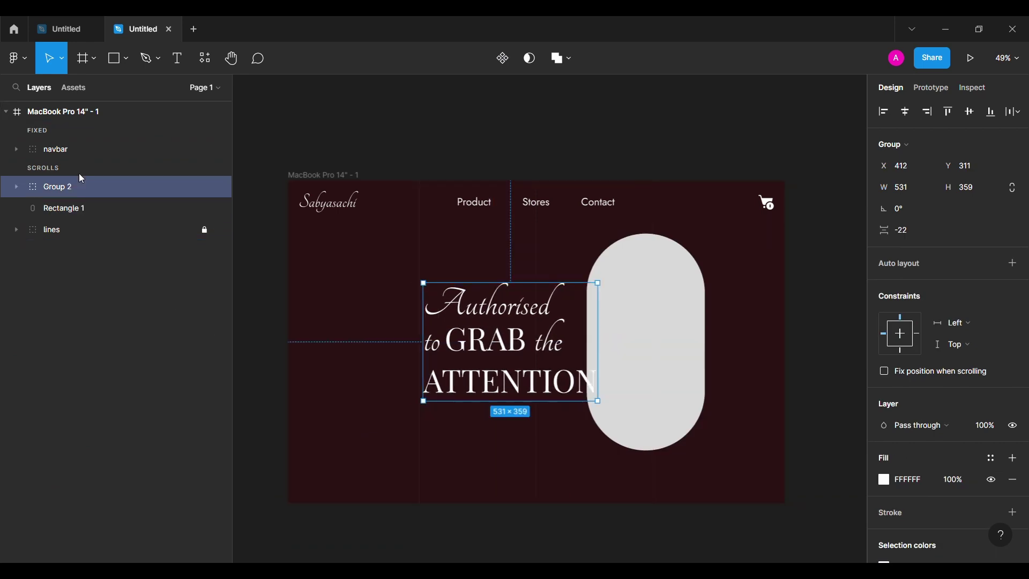
left_click(390, 85)
Add the text "Explore" below the heading in the Jost font at size 18.
left_click(178, 58)
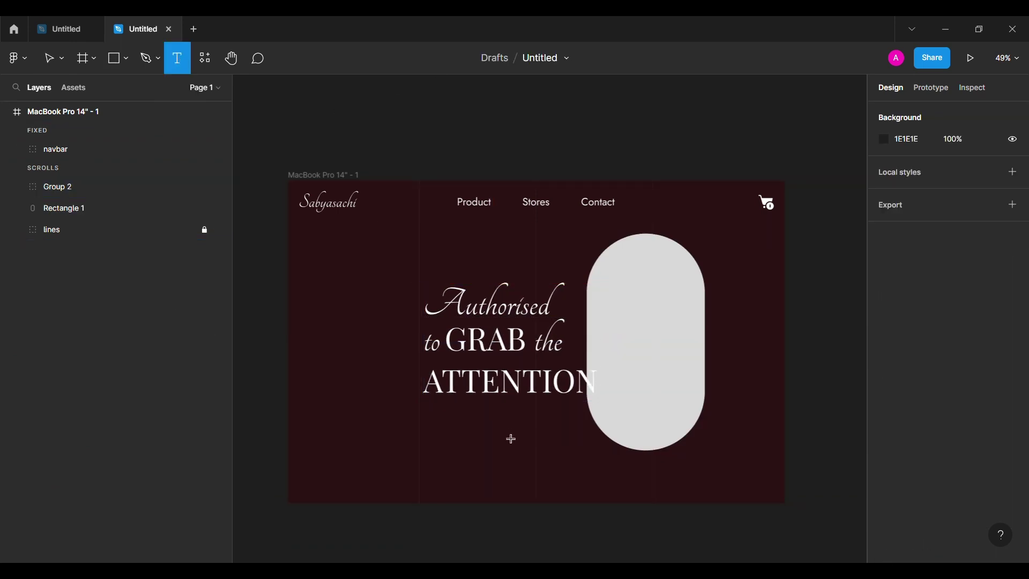
left_click(506, 429)
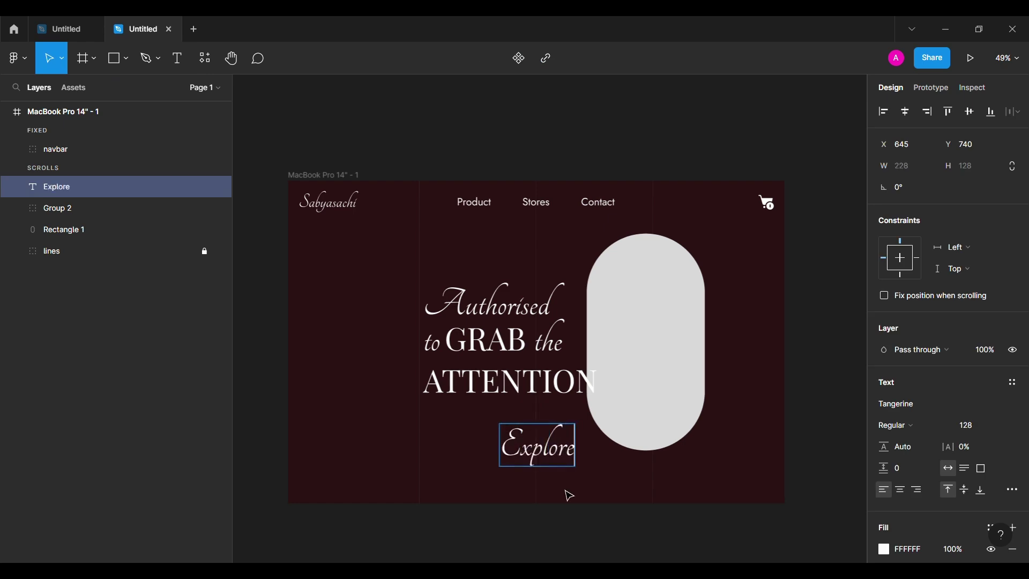
key("Escape")
left_click(915, 408)
type("j")
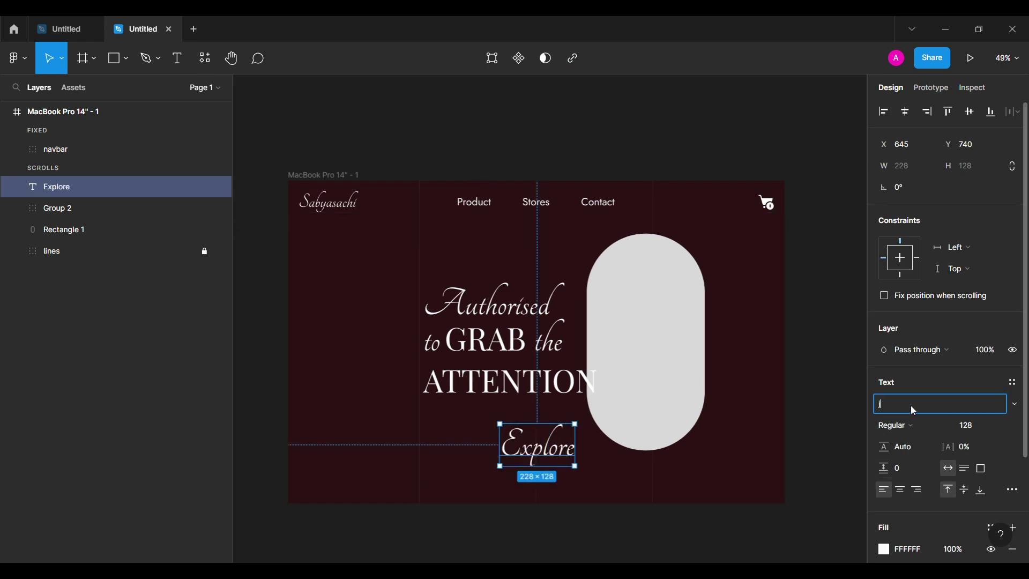
type("ost")
key("Return")
key("BackSpace")
key("BackSpace")
type("8")
key("Return")
Draw a horizontal line about 72 long to the right of the "Explore" text and align both on their vertical centres.
scroll(669, 466, "down", 1)
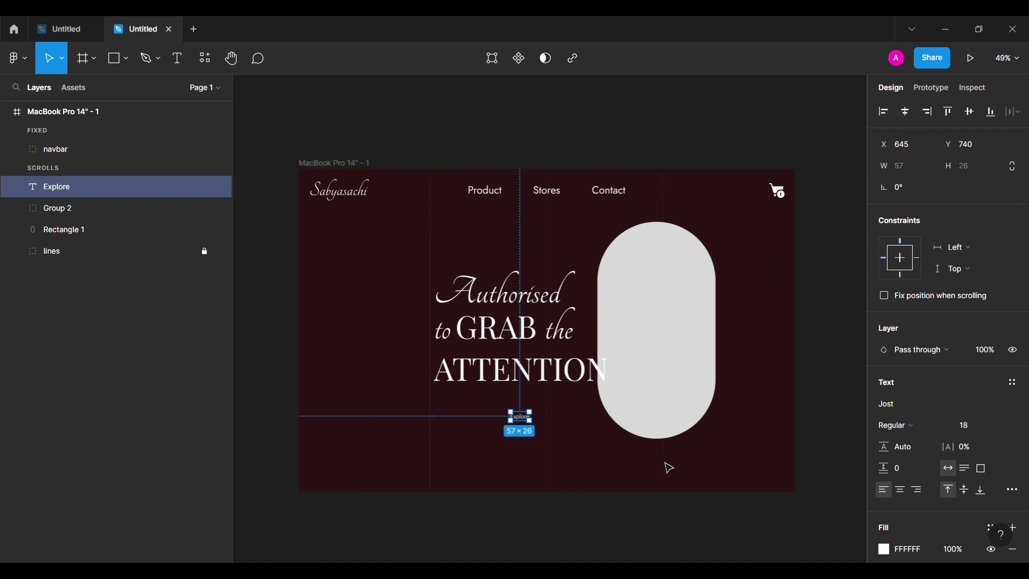
scroll(556, 451, "right", 1)
scroll(557, 451, "up", 5)
mouse_move(450, 390)
left_mouse_down()
mouse_move(407, 390)
mouse_move(534, 384)
mouse_move(501, 397)
left_mouse_up()
key("l")
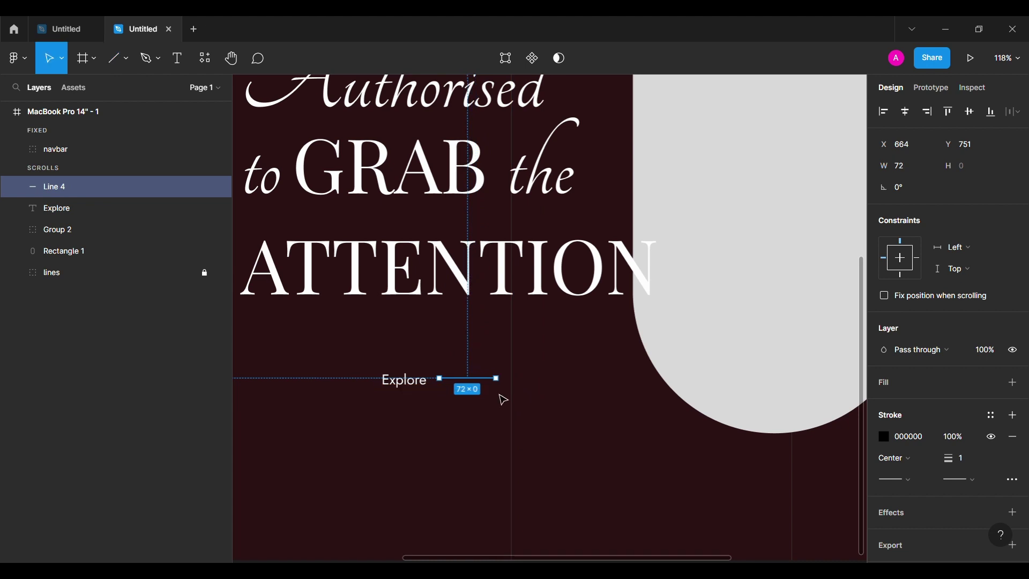
left_click(405, 381, "shift")
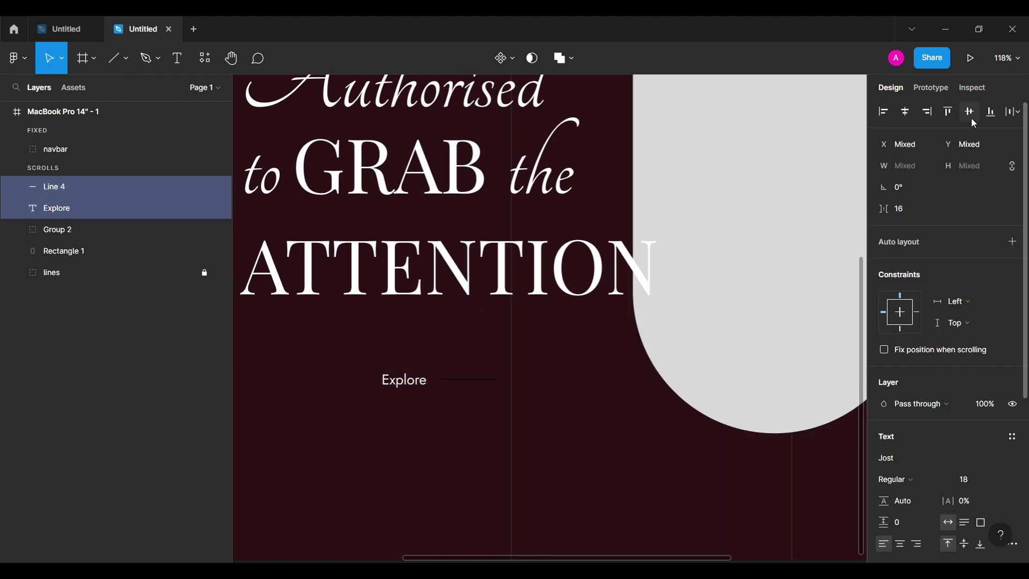
Set the line's stroke colour to FFFFFF and give it rounded end caps.
scroll(966, 546, "down", 5)
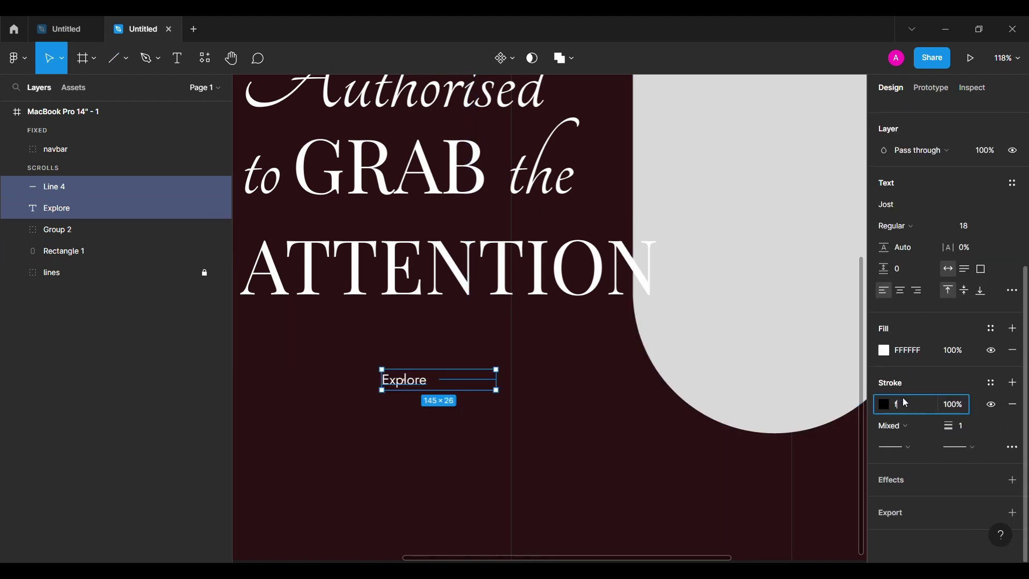
key("Return")
left_click(896, 447)
left_click(906, 528)
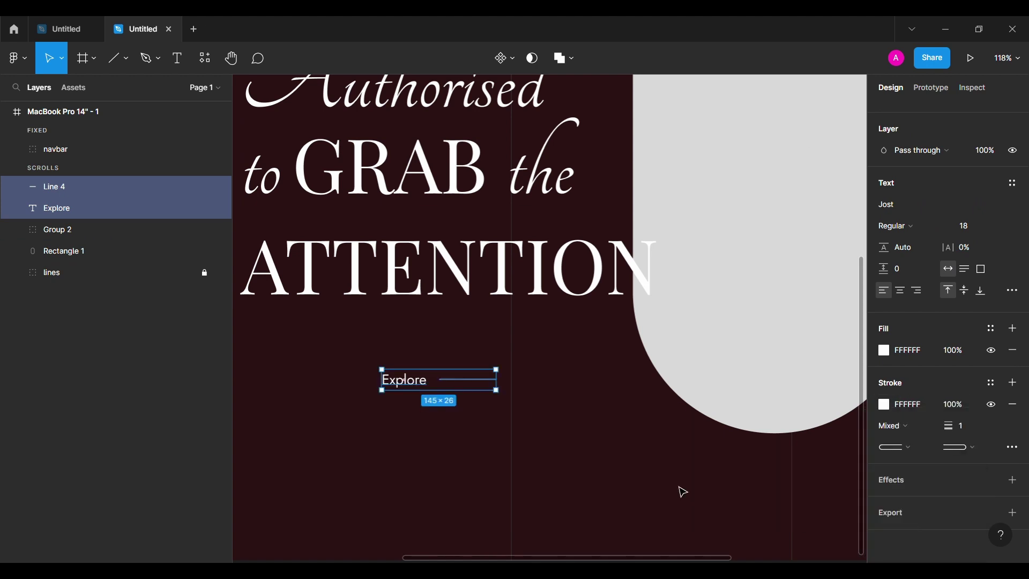
left_click(683, 491)
Draw a rectangle around the Explore text and line, place it beneath both in the layer order, and size it to 224 × 49.
left_click(126, 62)
left_click(113, 87)
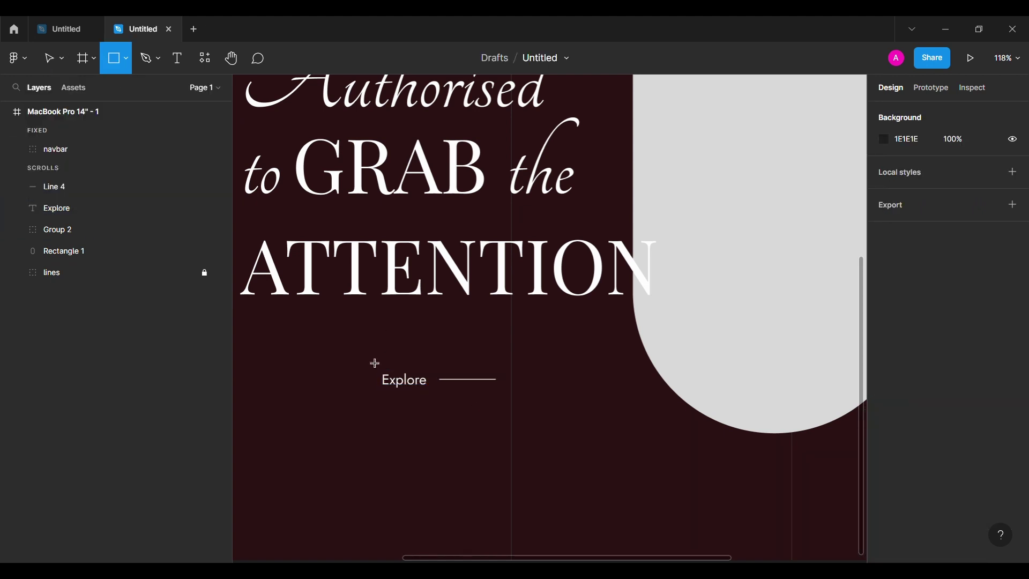
mouse_move(368, 350)
left_mouse_down()
mouse_move(500, 411)
mouse_move(513, 403)
left_mouse_up()
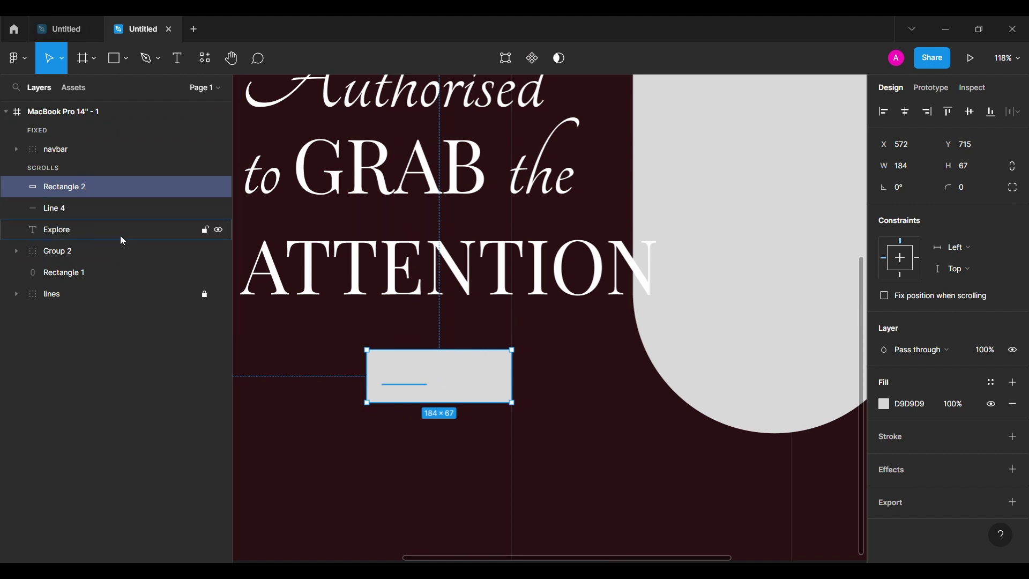
left_click_drag(95, 187, 89, 239)
type("224")
key("Return")
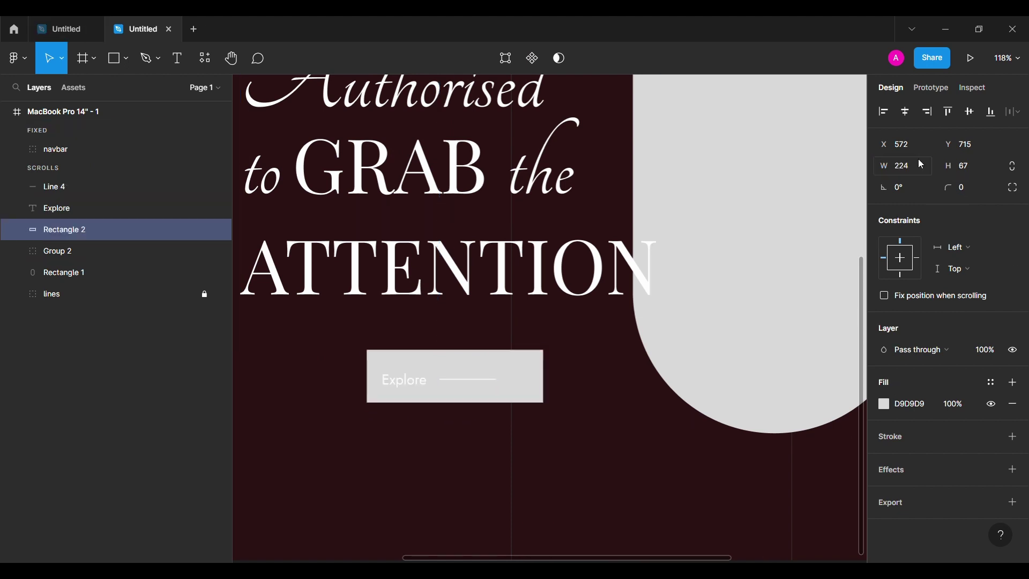
left_click(965, 166)
type("49")
key("Return")
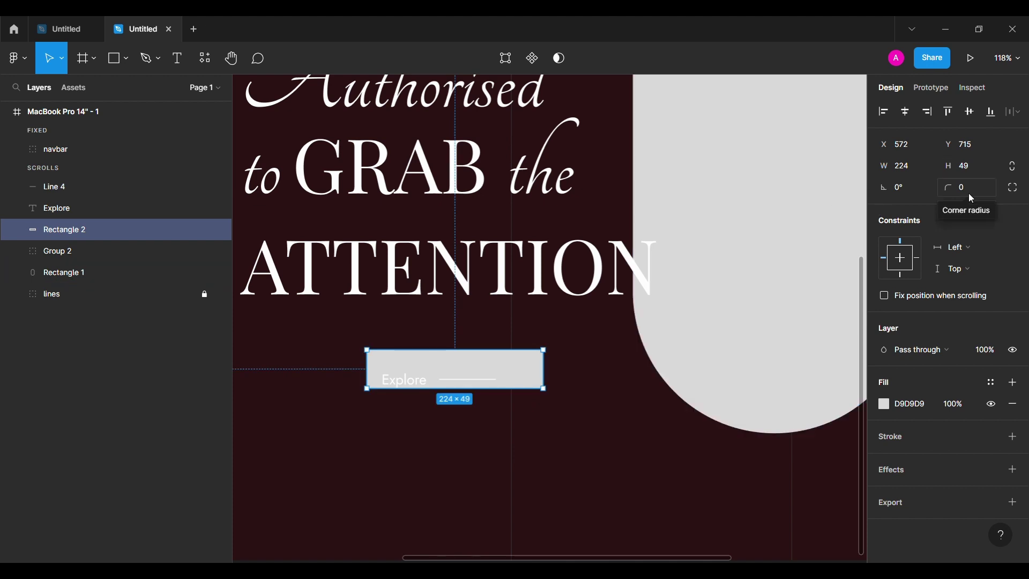
Give the small rectangle a corner radius of 38 and replace its fill with an FFFFFF stroke.
left_click(965, 187)
type("30")
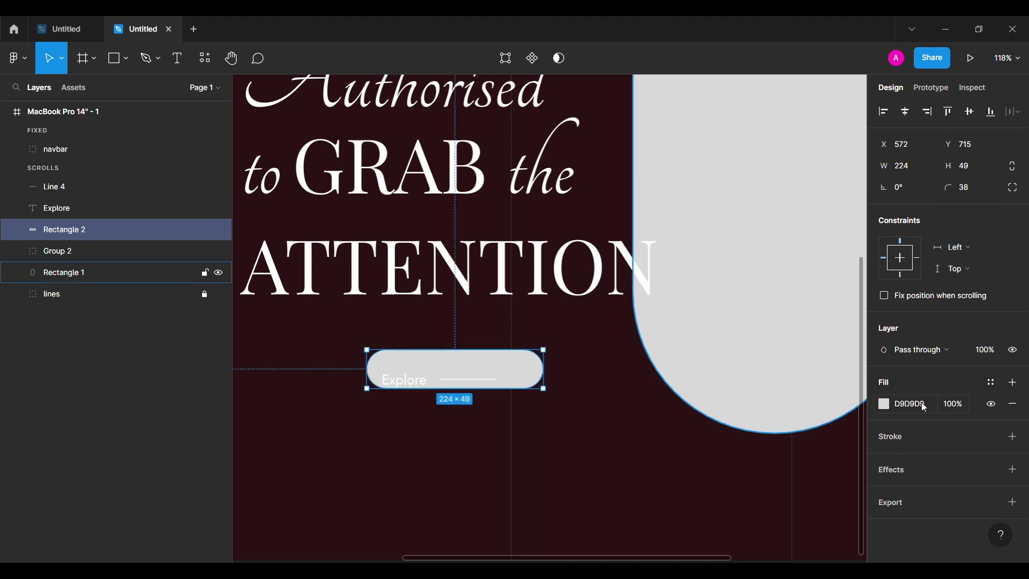
left_click(1017, 405)
left_click(1013, 416)
left_click(924, 437)
type("ffffff")
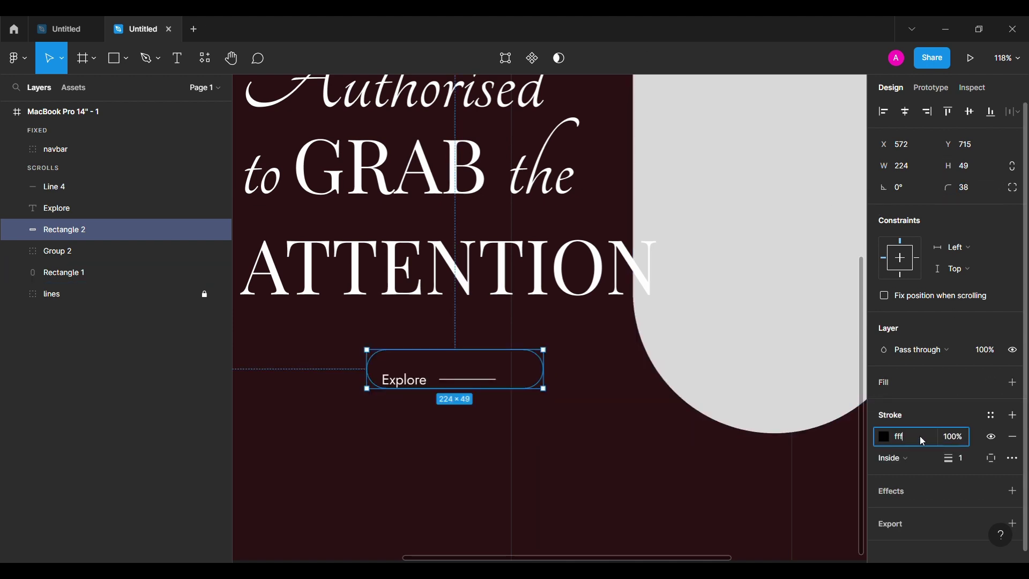
key("Return")
Align the line, the Explore text and the rounded outline on their vertical centres.
left_click(410, 382, "shift")
left_click(462, 391)
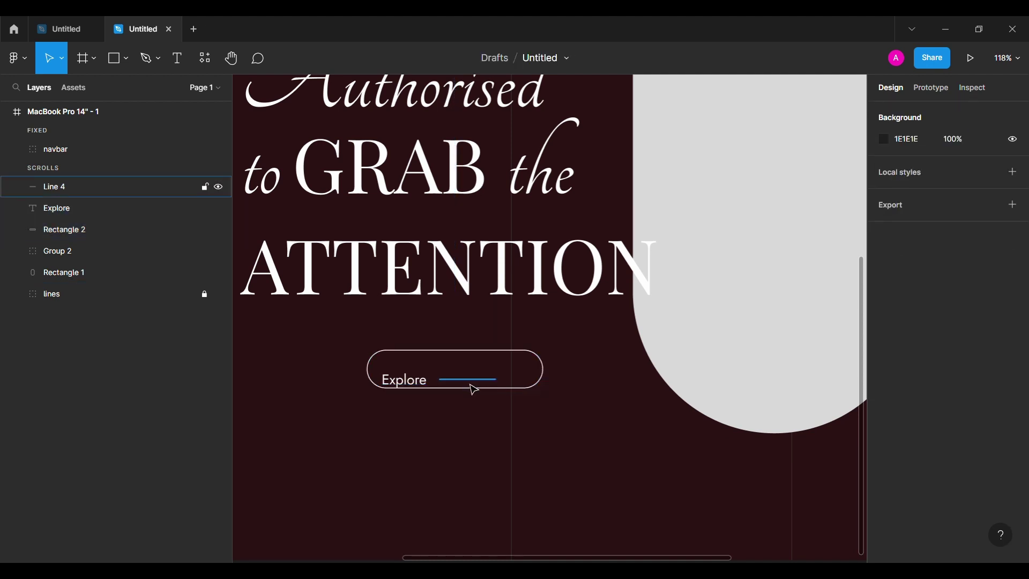
left_click(472, 384)
left_click(409, 382, "shift")
left_click(497, 358, "shift")
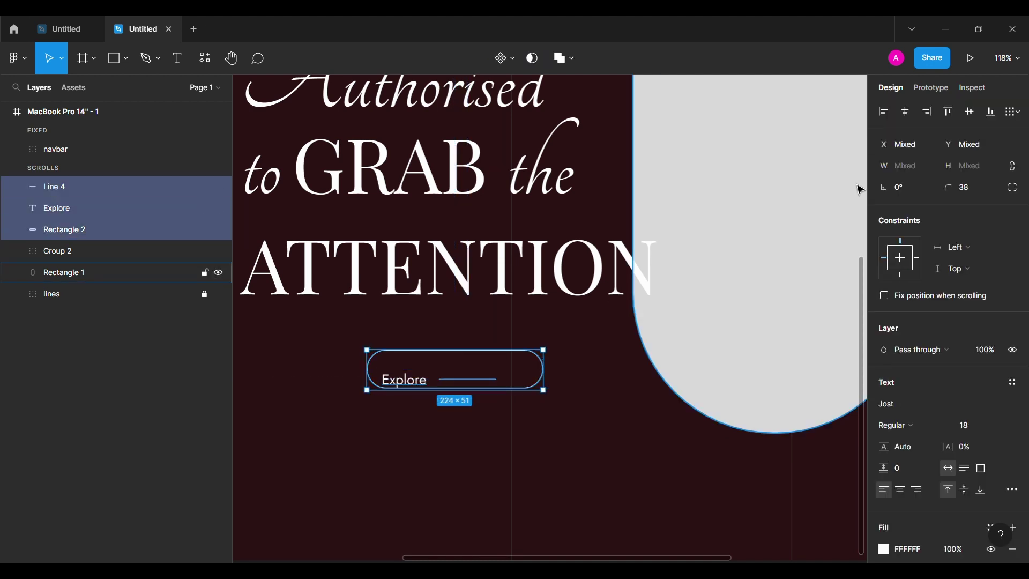
left_click(908, 119)
key("ctrl+z")
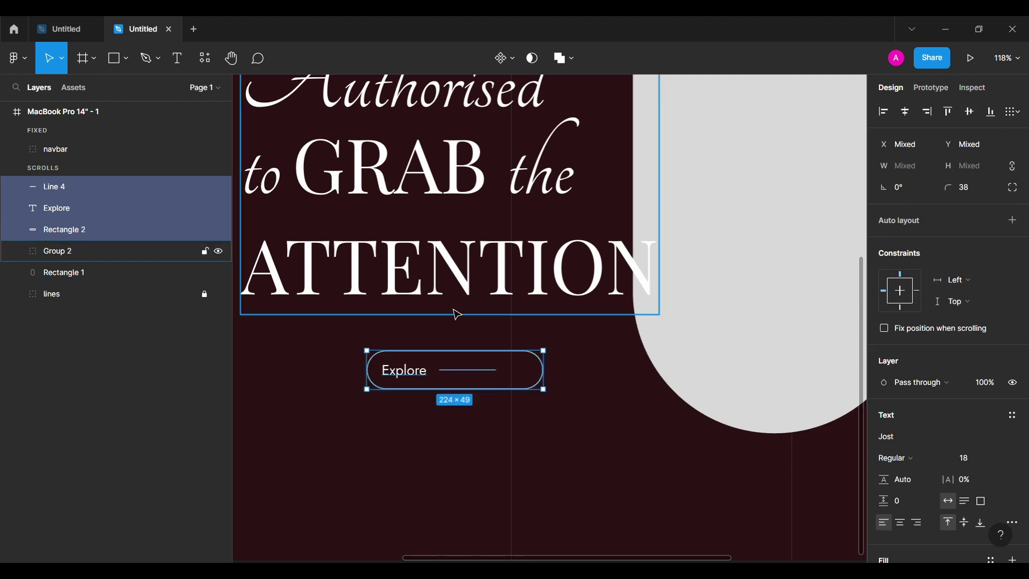
Move the Explore text right to X 604 inside the rounded outline.
left_click(407, 378)
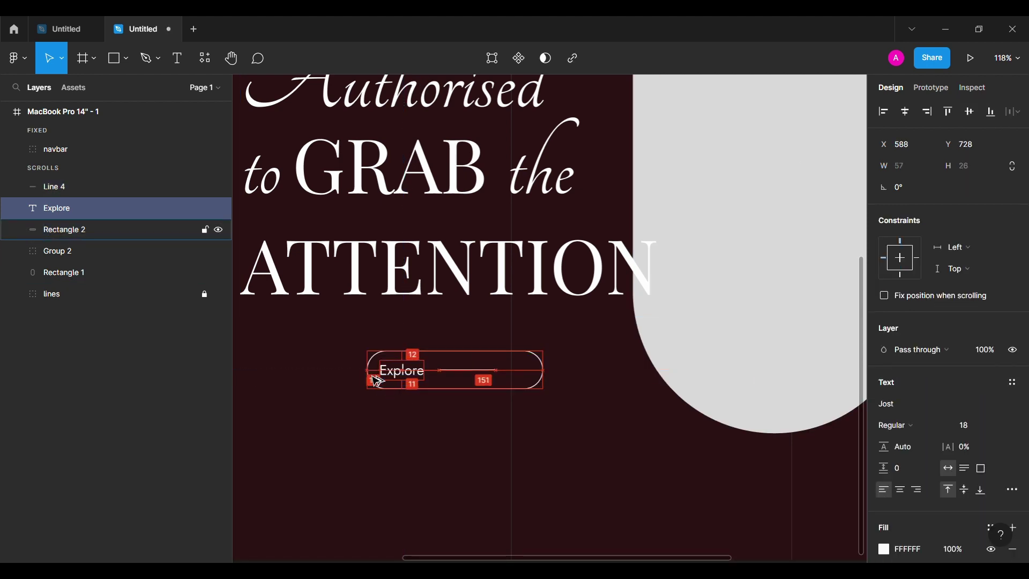
left_click(458, 370)
scroll(429, 363, "up", 4)
left_click(408, 381)
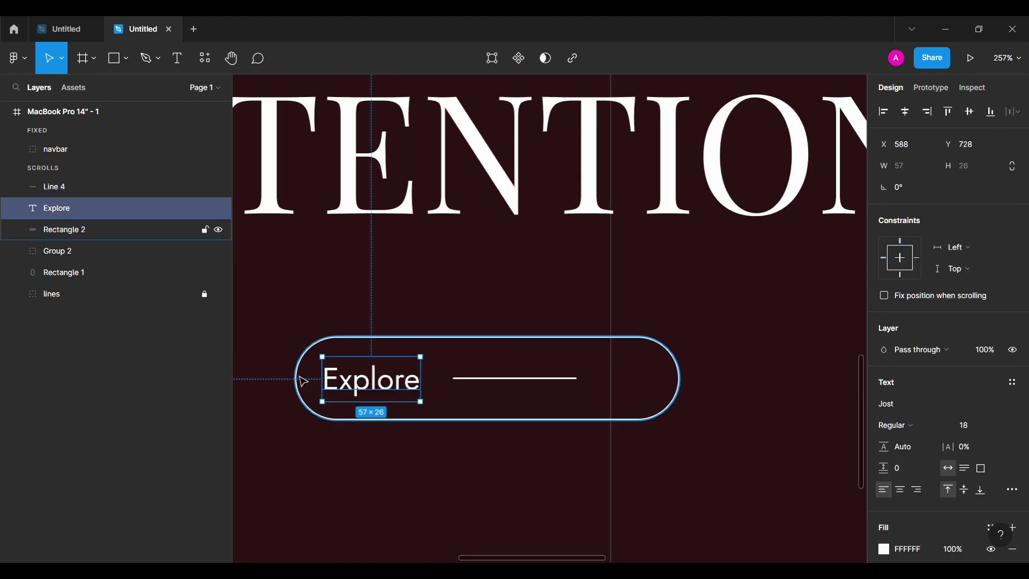
key("shift+Right")
key("Right")
key("Right")
Move the line beside Explore to X 677 and narrow the rounded outline to a width of 209.
left_click(517, 377)
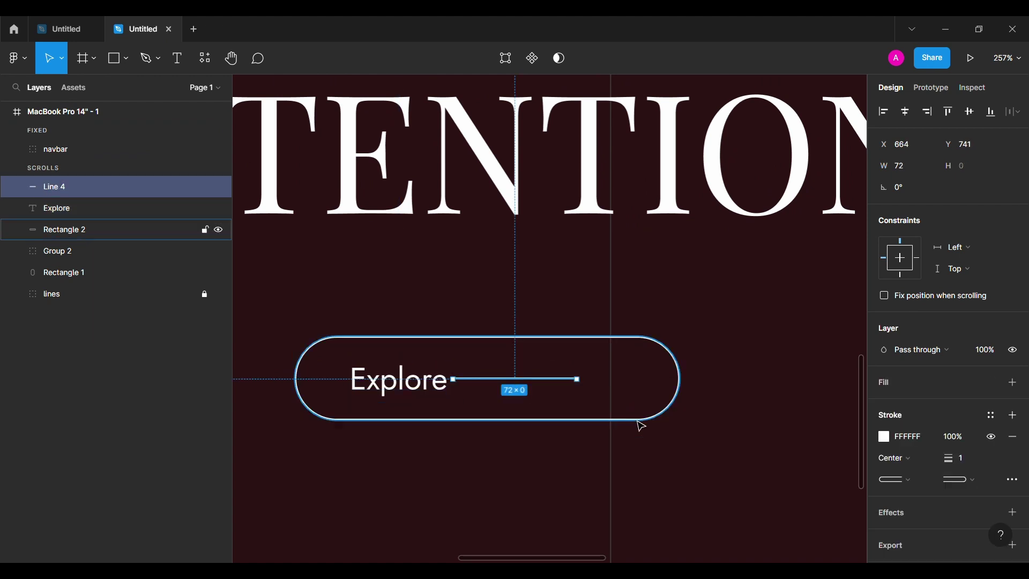
key("shift+Right")
key("shift+Right")
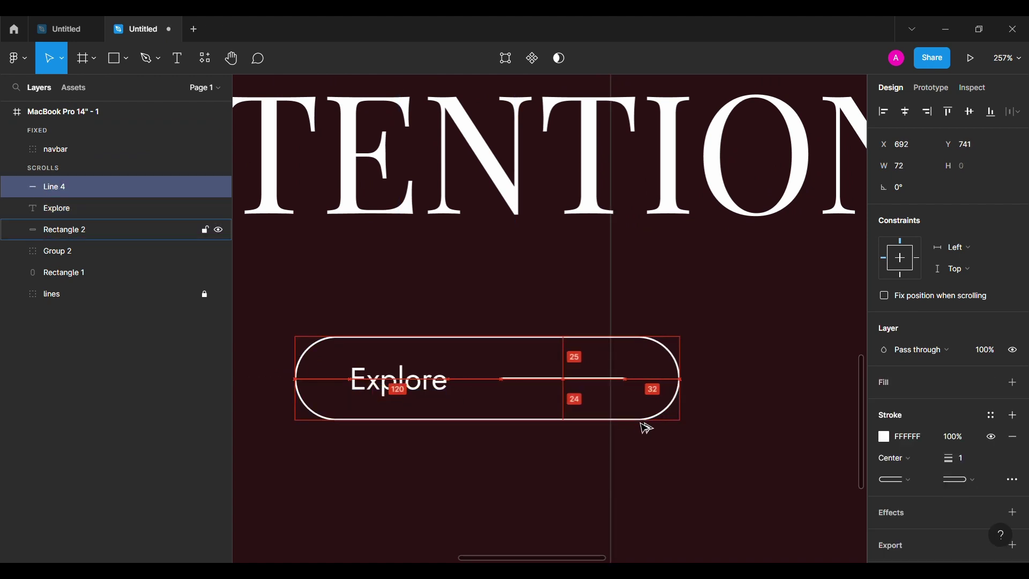
left_click(422, 407)
left_click(530, 386)
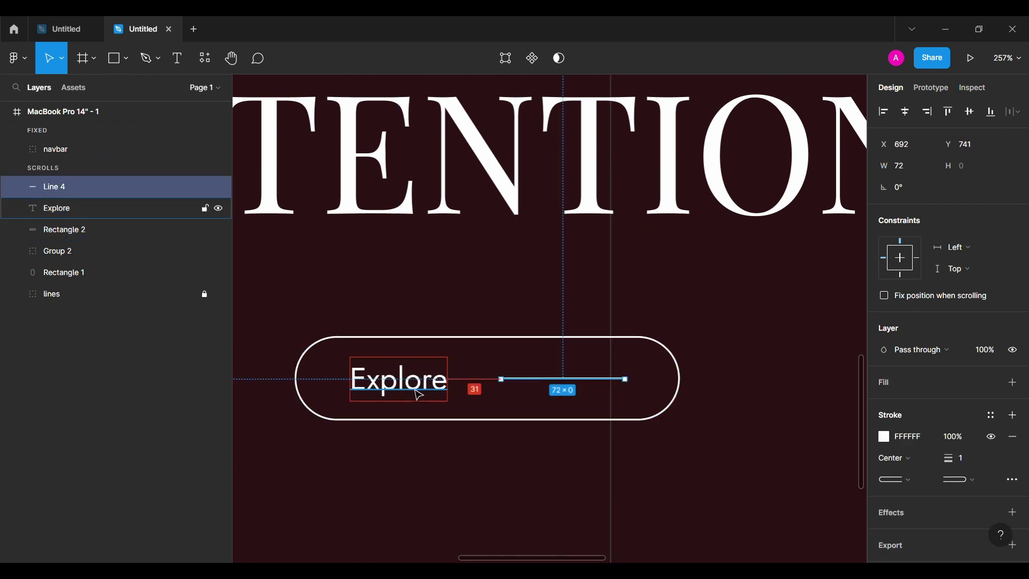
key("shift+Left")
key("shift+Left")
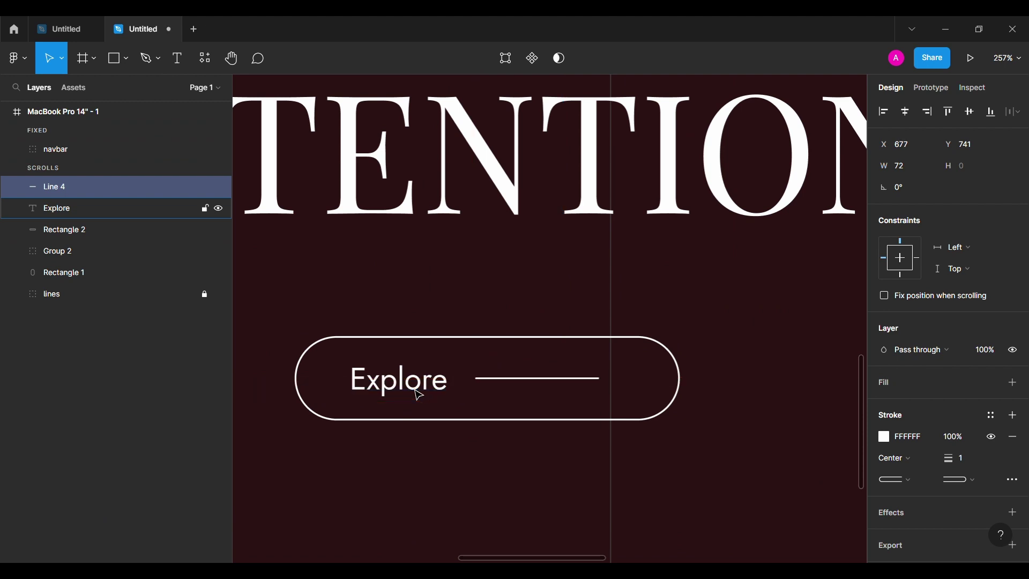
left_click(477, 422)
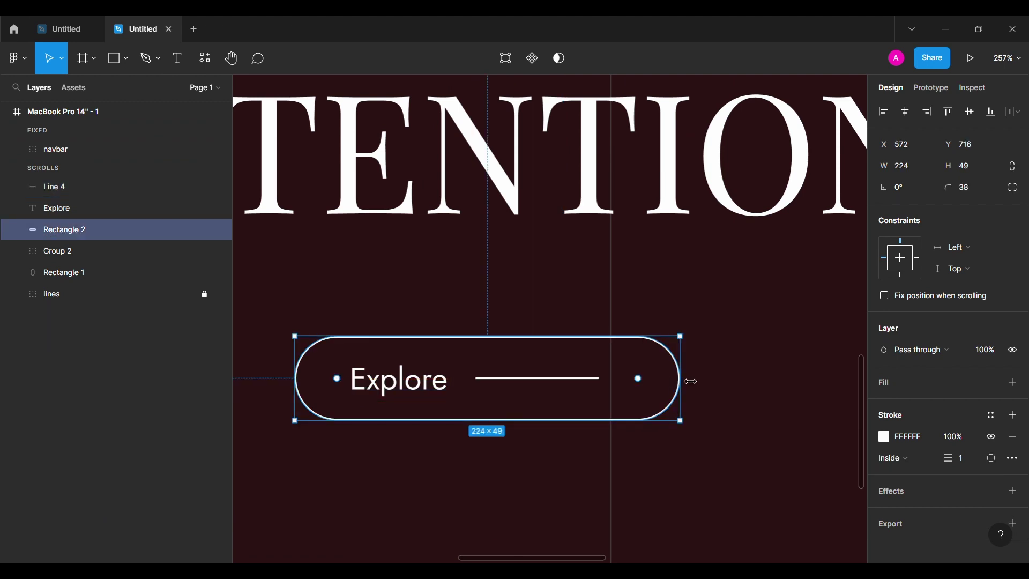
left_click_drag(681, 382, 660, 382)
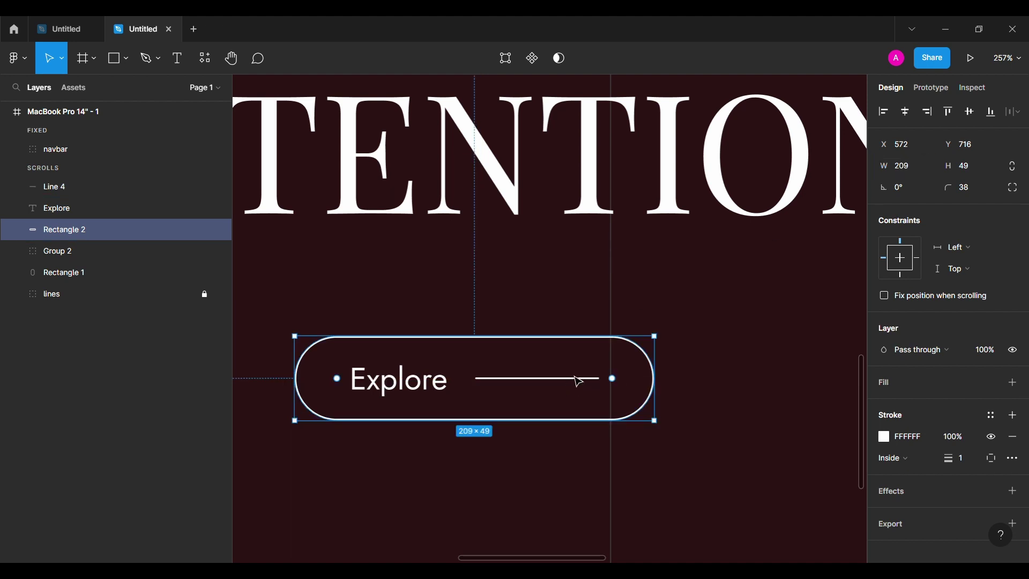
Group the outline, the Explore text and the line, and rename the group "button".
left_click(404, 397)
scroll(342, 369, "down", 3)
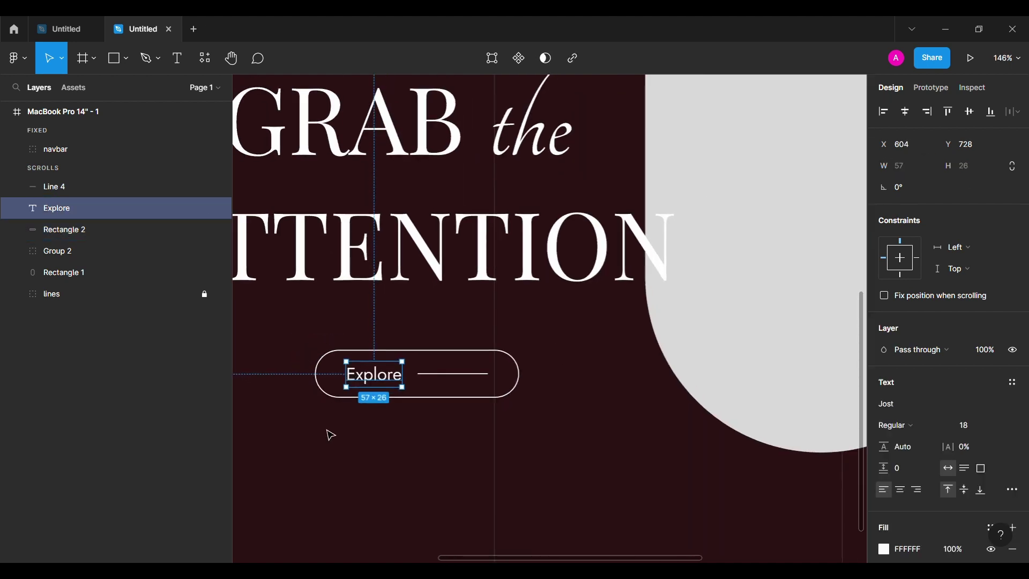
left_click(328, 434)
left_click(81, 229)
left_click(92, 186, "shift")
key("ctrl+g")
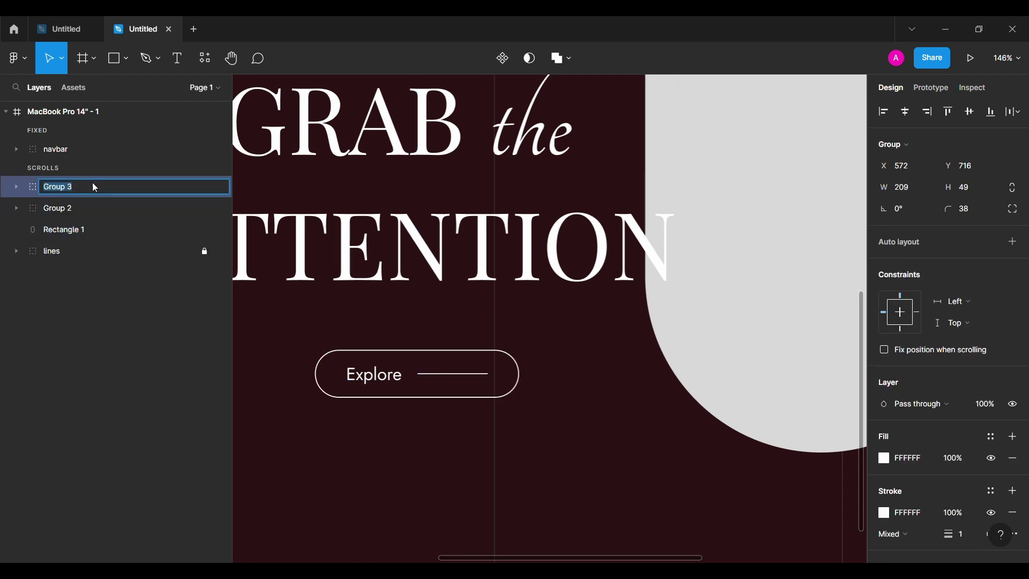
double_click(92, 186)
type("button")
key("Return")
Duplicate the button below the original at about X 573, Y 796 and shift the copy's Explore text left.
left_click_drag(358, 448, 410, 390)
left_click_drag(421, 319, 422, 398)
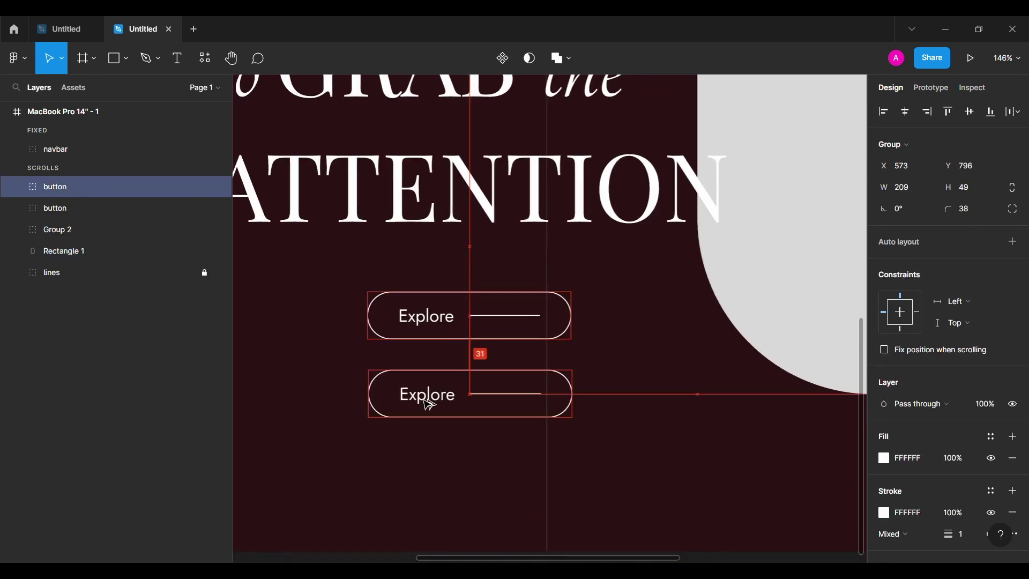
double_click(423, 398)
key("shift+Left")
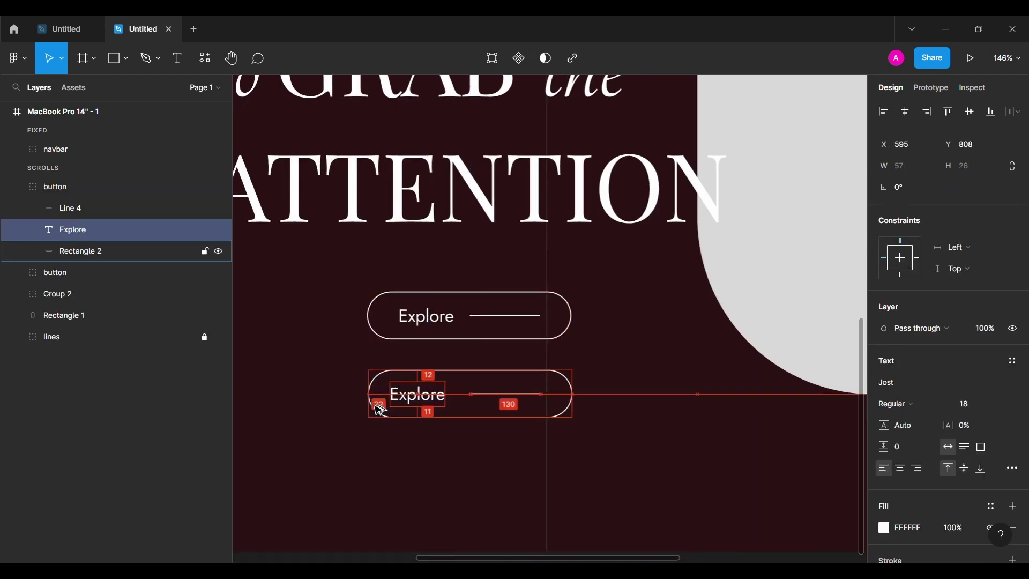
Extend the line in the button copy at both ends so it starts at X 662 and is 104 wide.
left_click(485, 395)
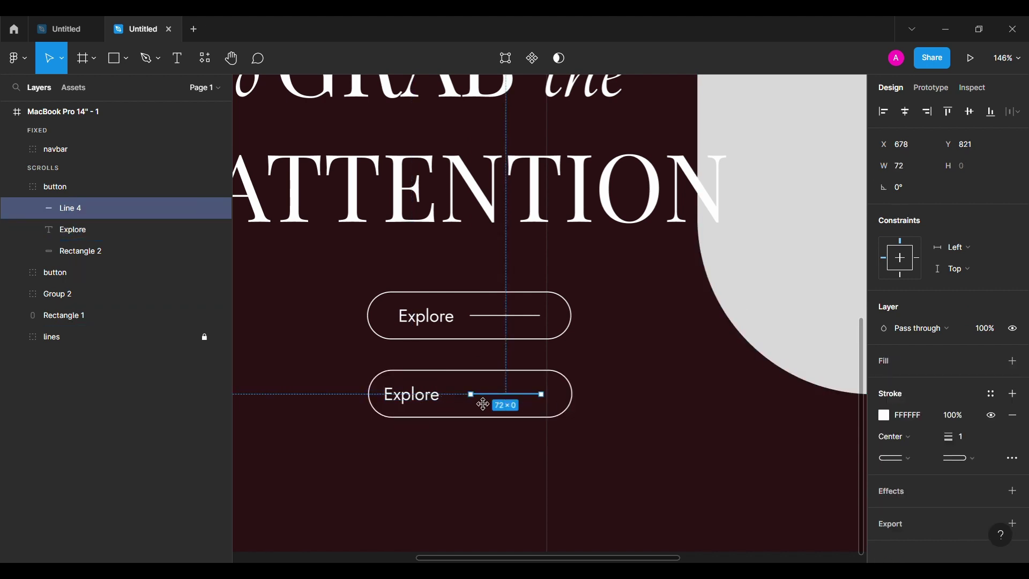
left_click_drag(484, 404, 464, 403)
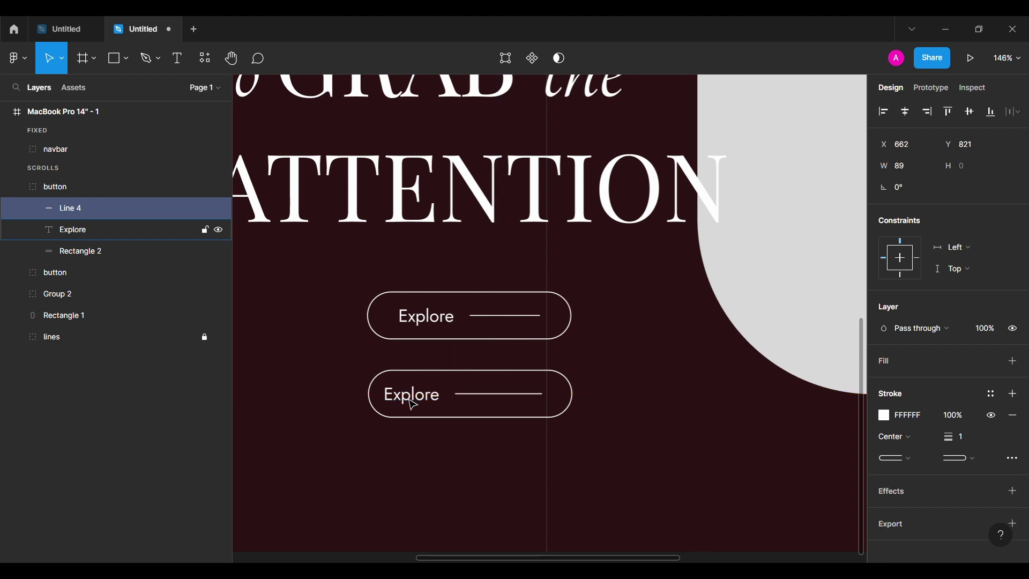
left_click_drag(558, 402, 565, 423)
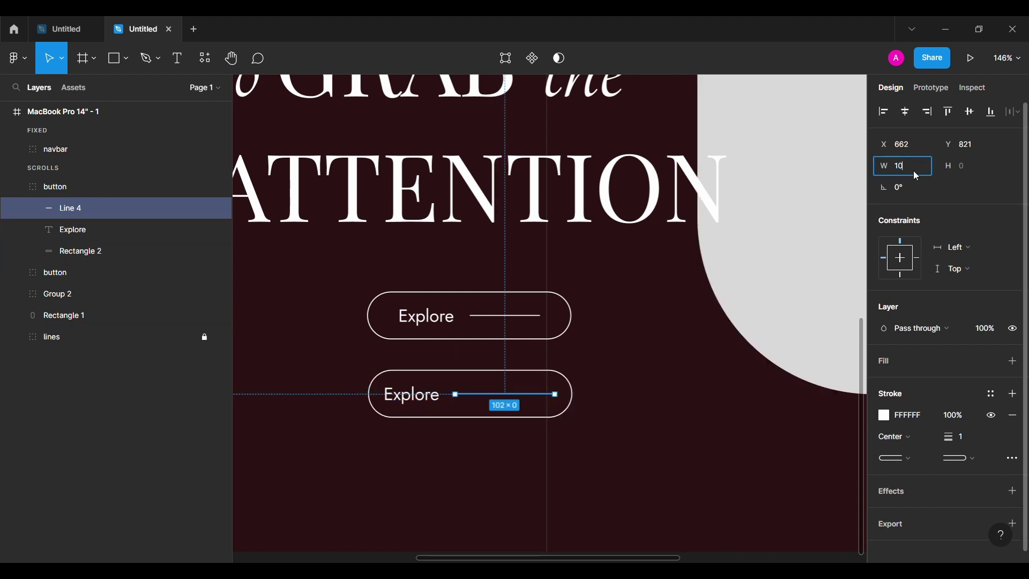
type("104")
key("Return")
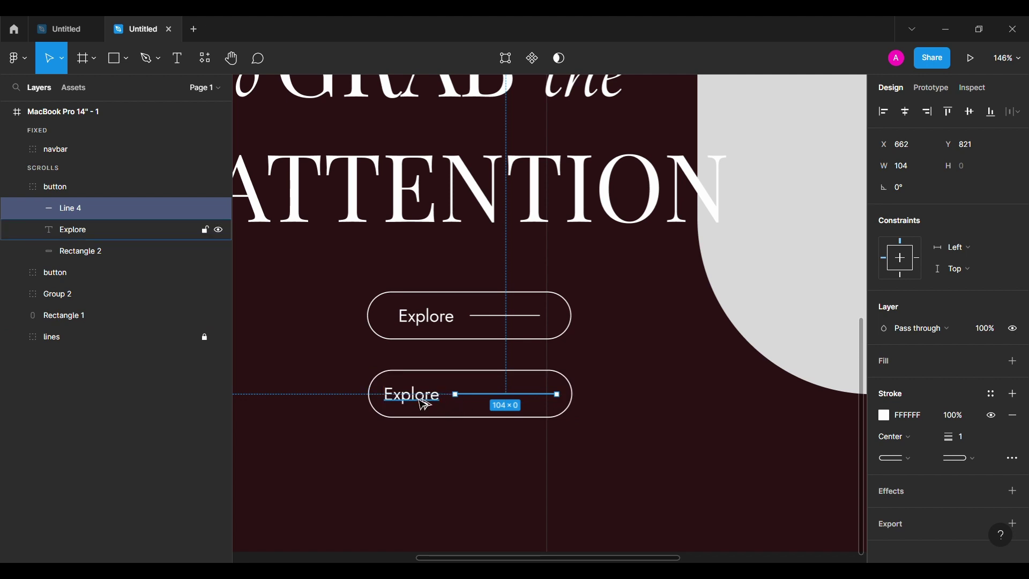
Select both button groups and combine them into a component set of variants.
left_click(23, 189)
left_click_drag(388, 471, 599, 303)
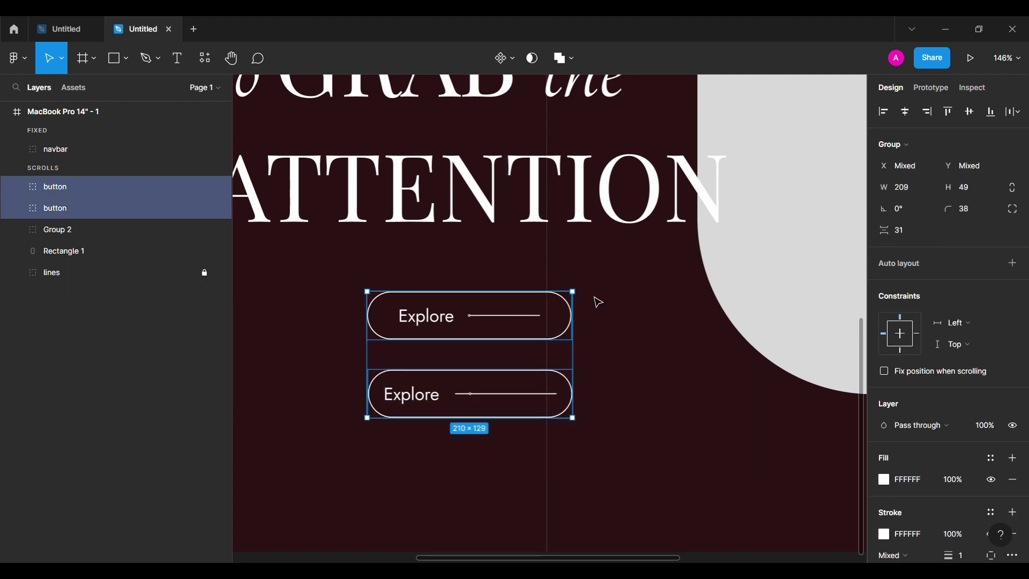
left_click(514, 57)
left_click(507, 122)
Link the upper button variant to the lower one with a While hovering, Change to interaction, and choose its animation type.
left_click(441, 327)
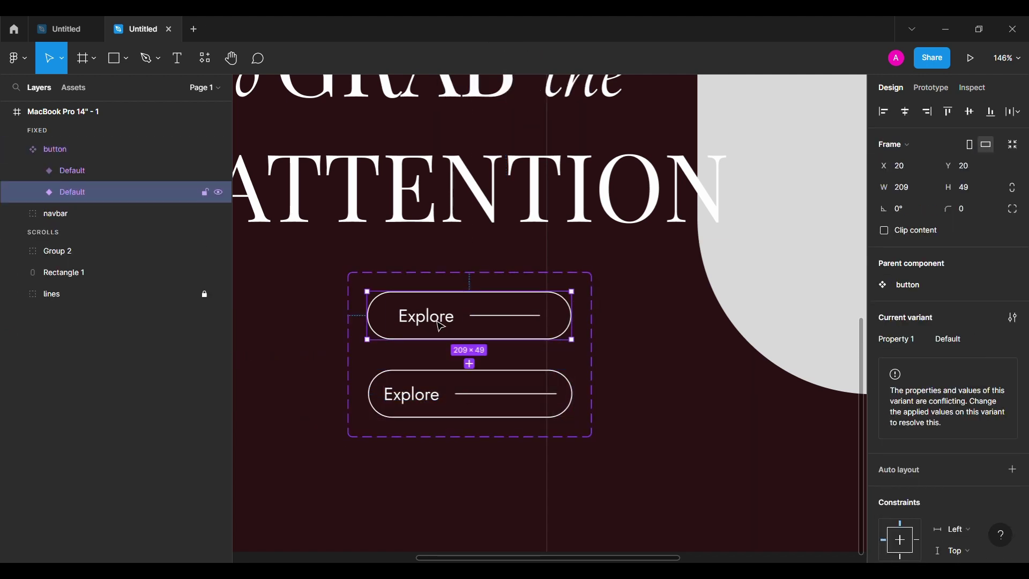
left_click(931, 87)
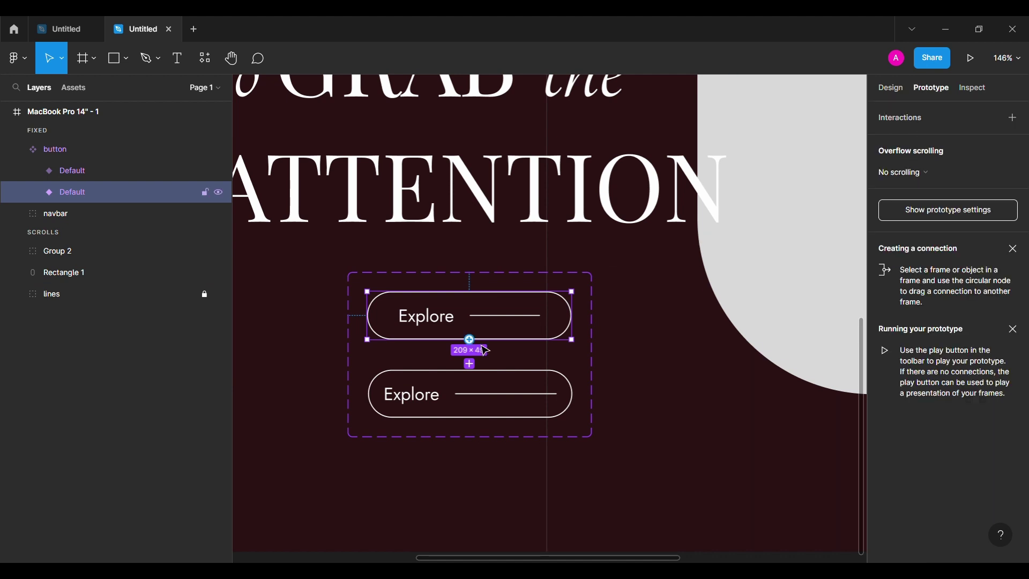
left_click_drag(469, 365, 470, 394)
left_click(770, 166)
left_click(766, 205)
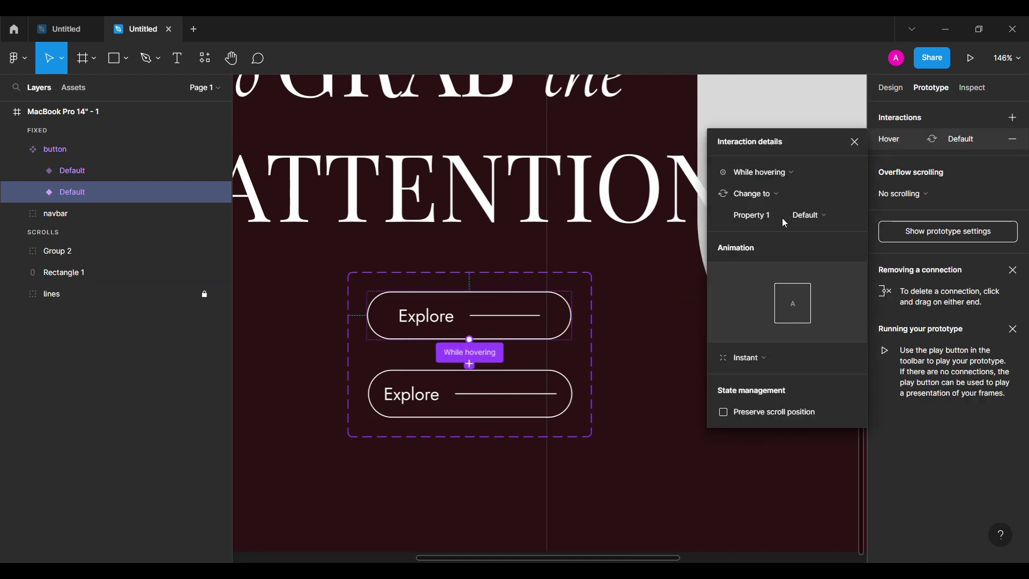
left_click(761, 358)
left_click(756, 389)
left_click(696, 470)
scroll(692, 471, "down", 3)
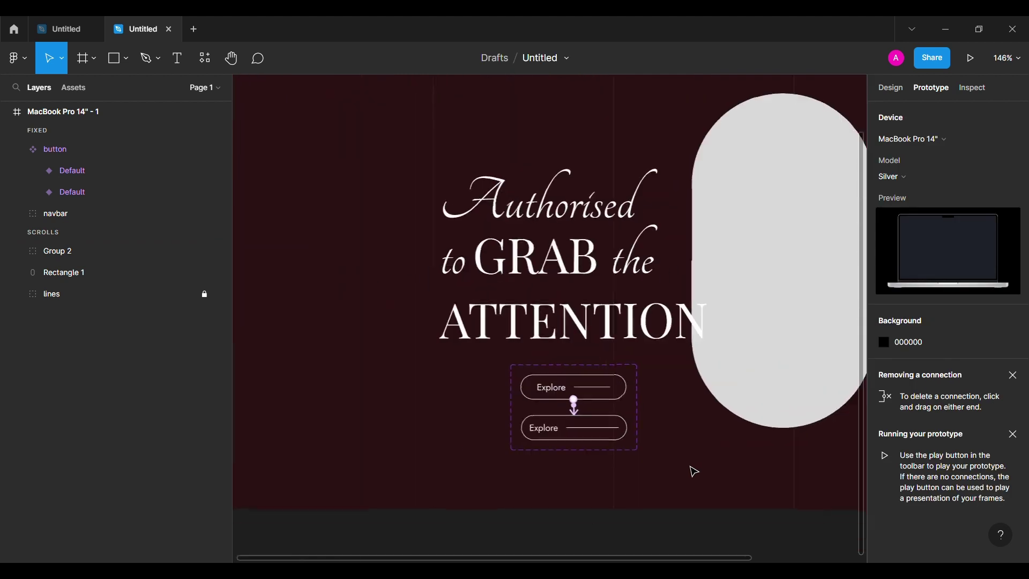
Move the button component set out of the frame to its left and place an instance below the heading at X 588, Y 715.
left_click_drag(576, 394, 427, 393)
scroll(428, 393, "left", 2)
left_click_drag(527, 396, 729, 386)
left_click(892, 88)
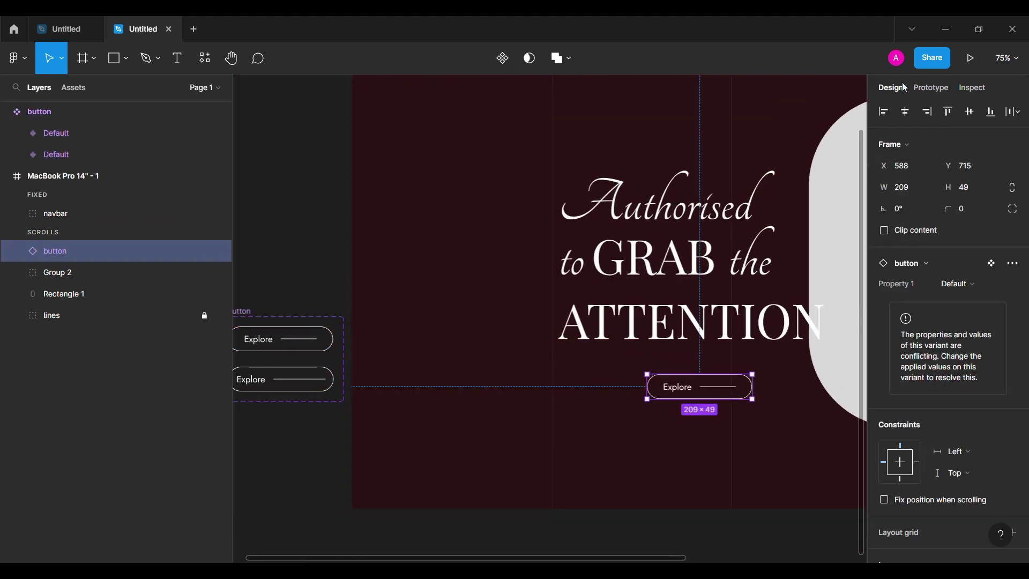
left_click_drag(246, 316, 271, 198)
left_click(392, 166)
scroll(392, 169, "down", 3)
scroll(392, 168, "right", 5)
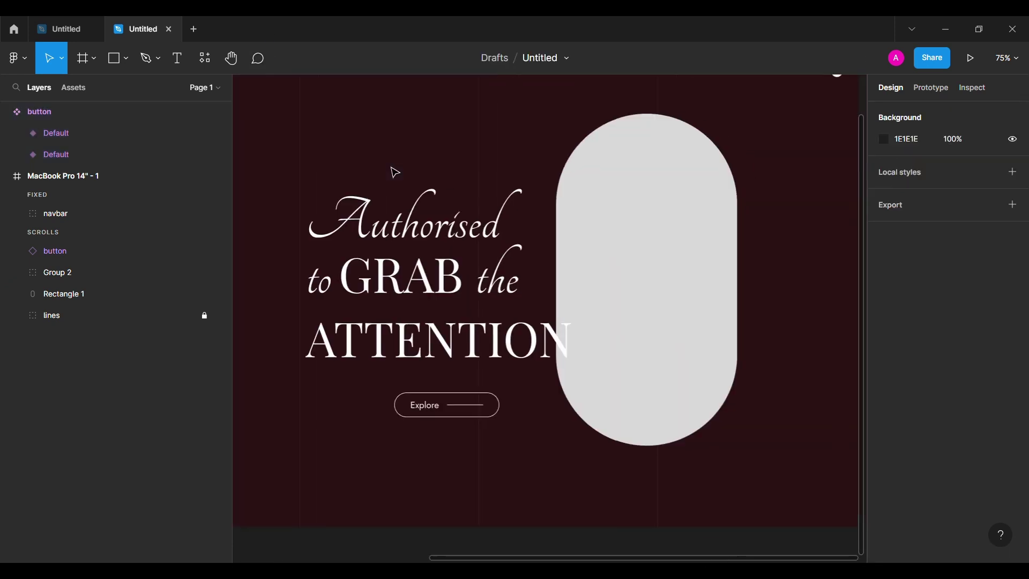
Nudge the Explore button instance up to Y 702, closer to the heading.
left_click(421, 414)
key("shift+Up")
key("Up")
key("Up")
key("Up")
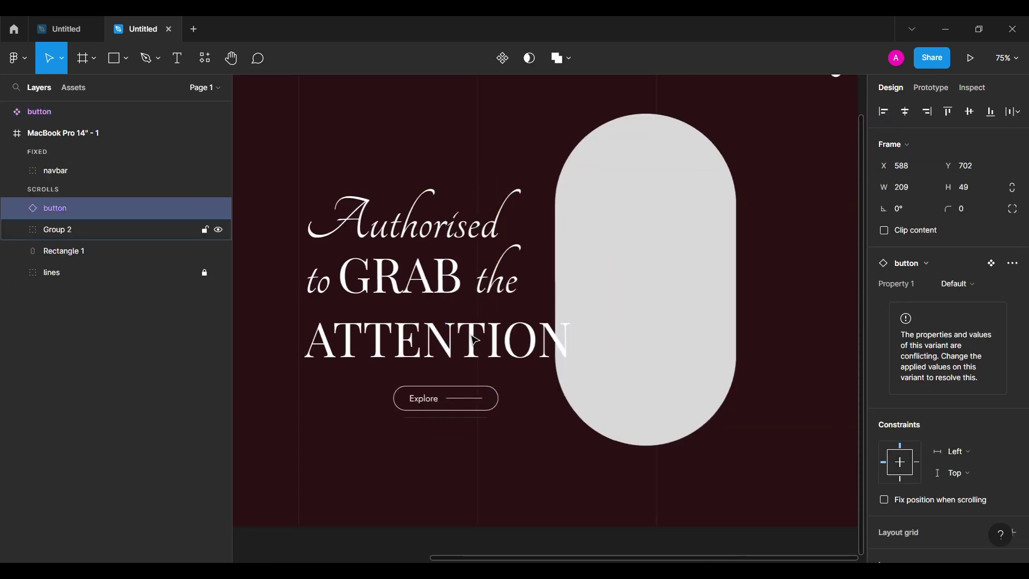
Select the Explore button with the heading group and align their horizontal centres.
scroll(460, 393, "up", 5)
scroll(485, 341, "down", 5)
left_click(496, 265, "shift")
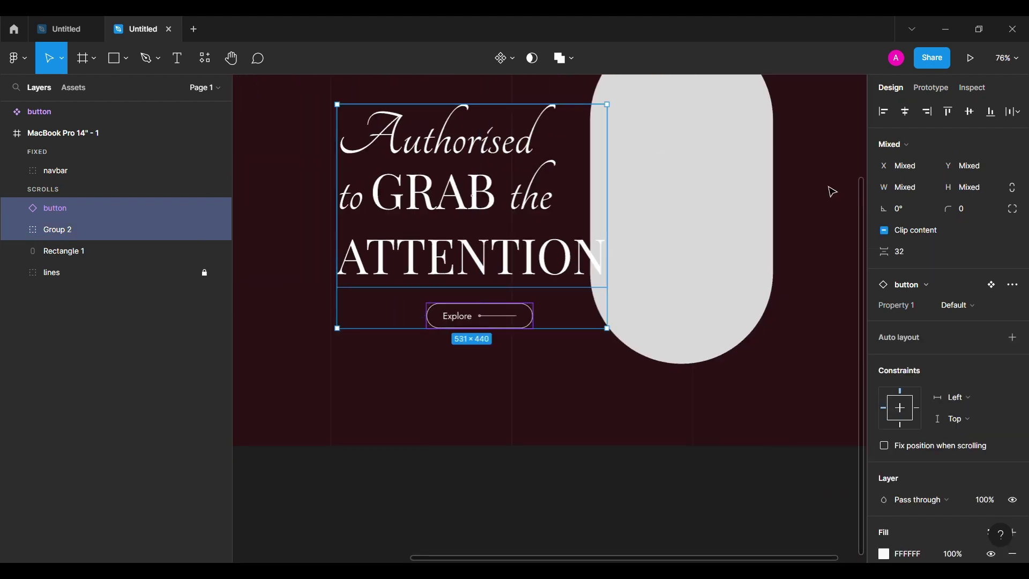
left_click(909, 114)
Group the heading with the Explore button and align the group's vertical centre with the rounded image shape.
scroll(609, 239, "up", 3)
left_click(679, 244, "shift")
left_click(89, 233)
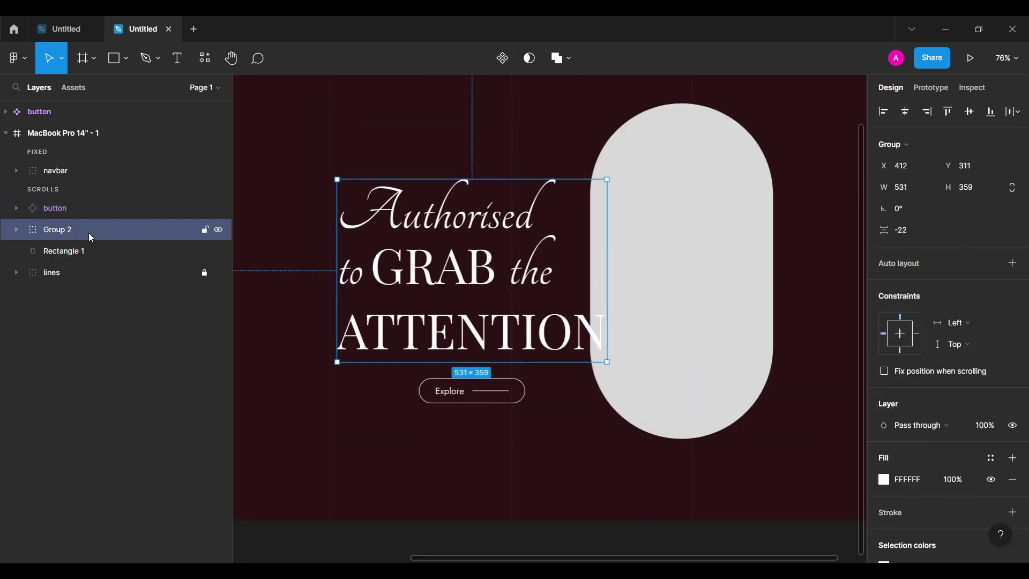
left_click(107, 208, "shift")
key("ctrl+g")
left_click(123, 229, "shift")
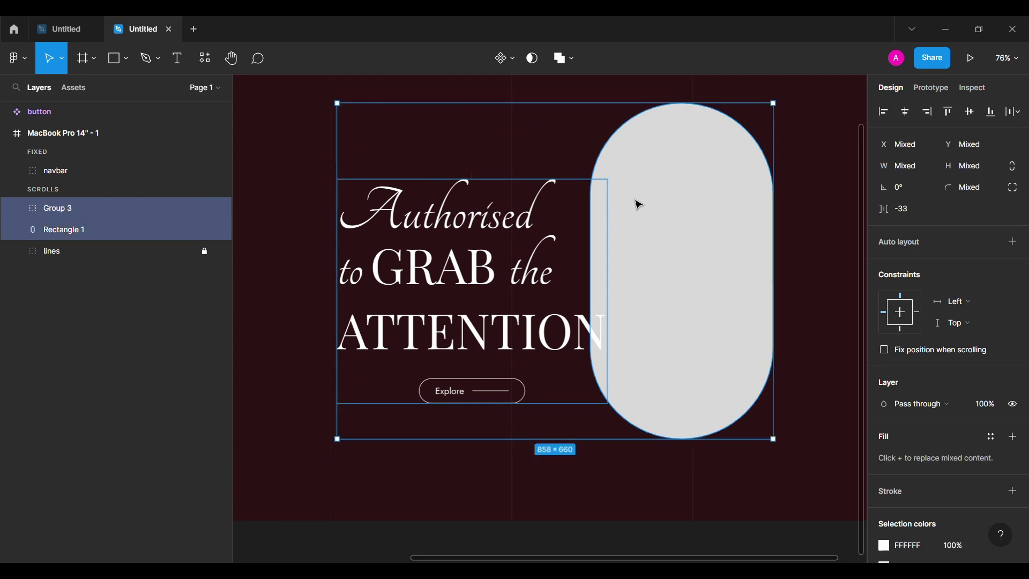
left_click(967, 119)
scroll(665, 318, "down", 3)
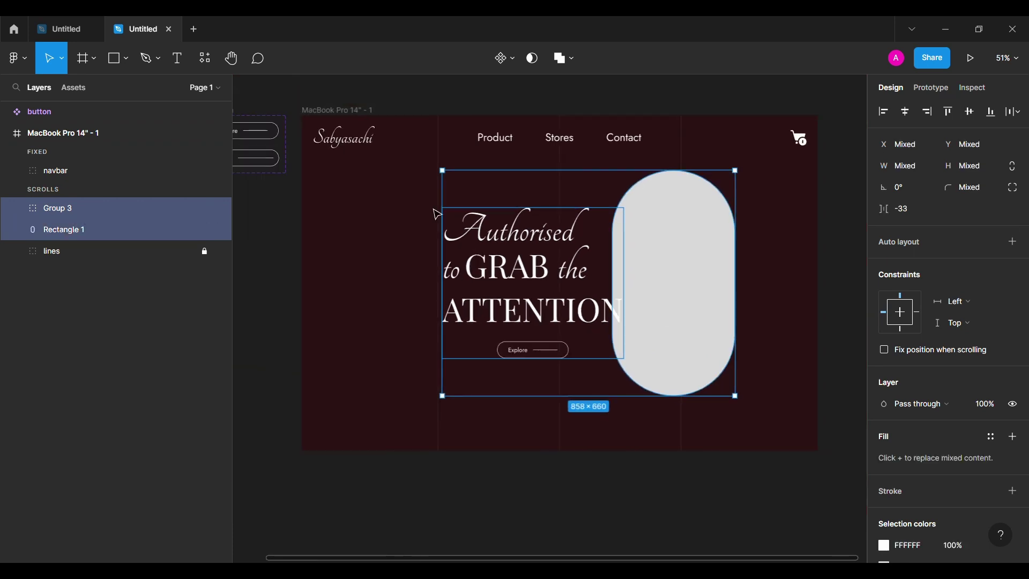
Add the text 01 in the empty area left of the heading, set in Tangerine at size 96.
key("Escape")
key("t")
left_click(365, 259)
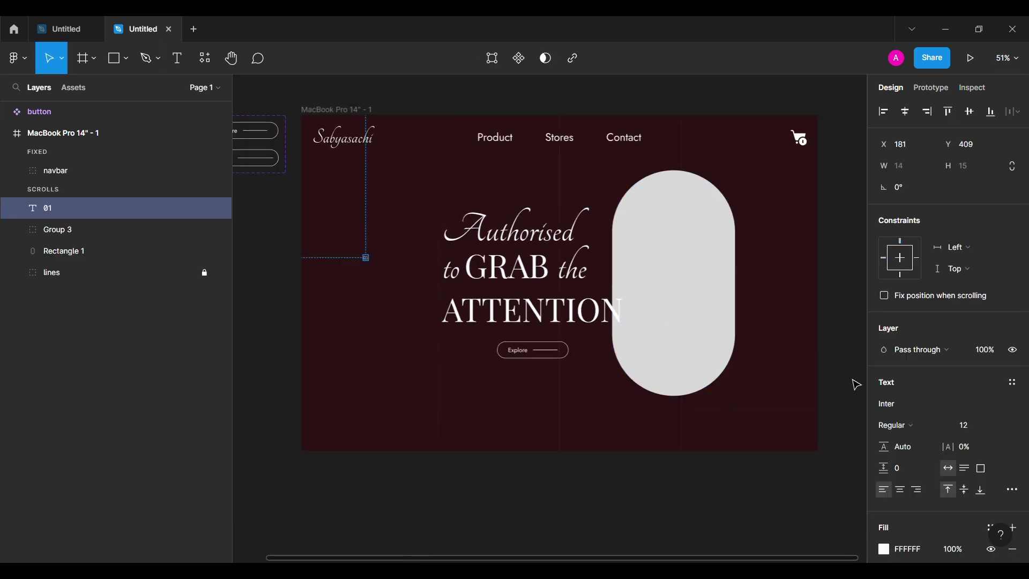
left_click(907, 404)
type("Tangerine")
key("Return")
left_click(973, 425)
type("8")
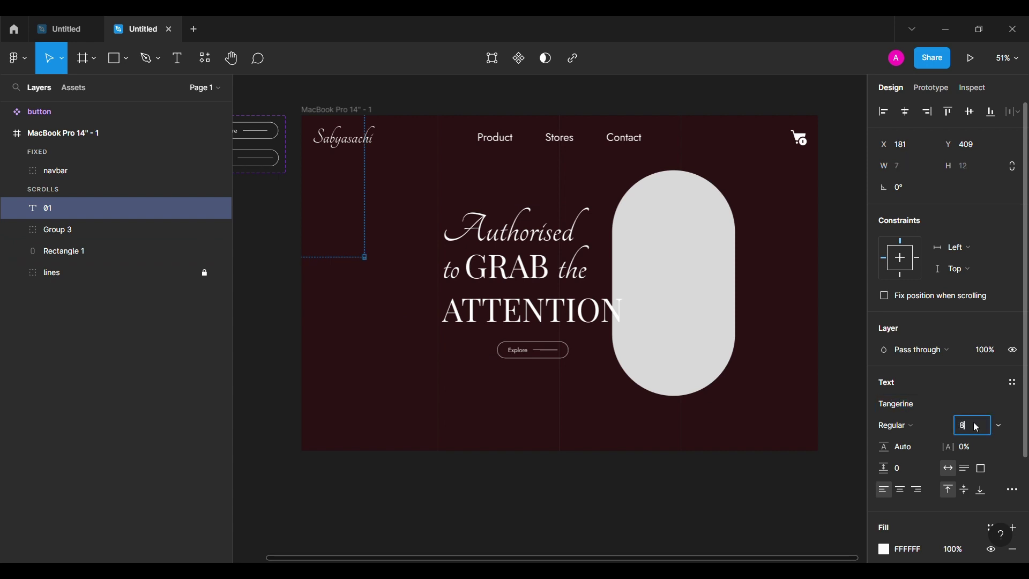
type("0")
key("Return")
Move the 01 text further from the heading, to X about 120, Y 367.
left_click_drag(374, 290, 382, 249)
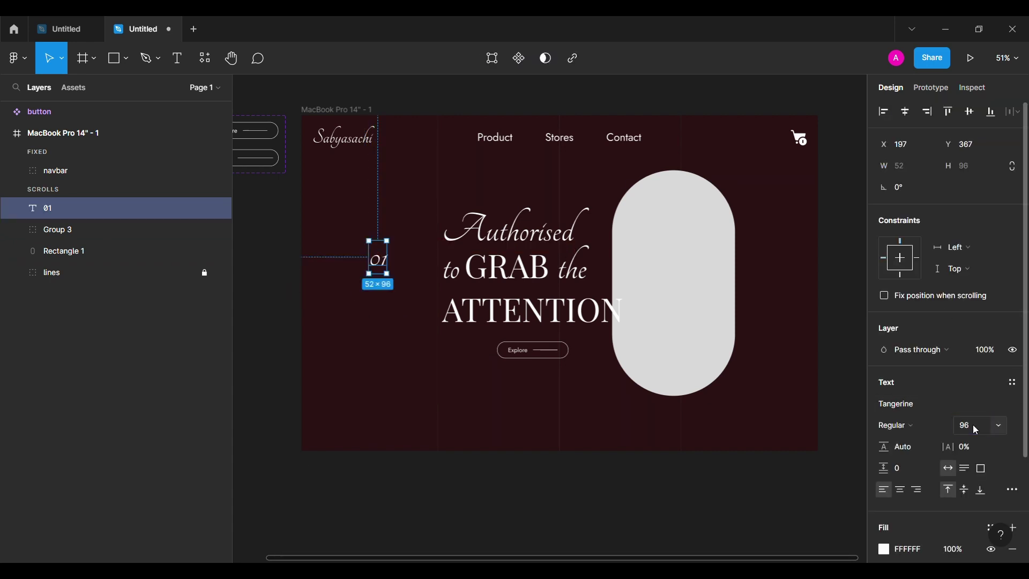
key("Left")
key("Left")
key("Left")
key("Left")
key("Left")
key("Left")
key("Left")
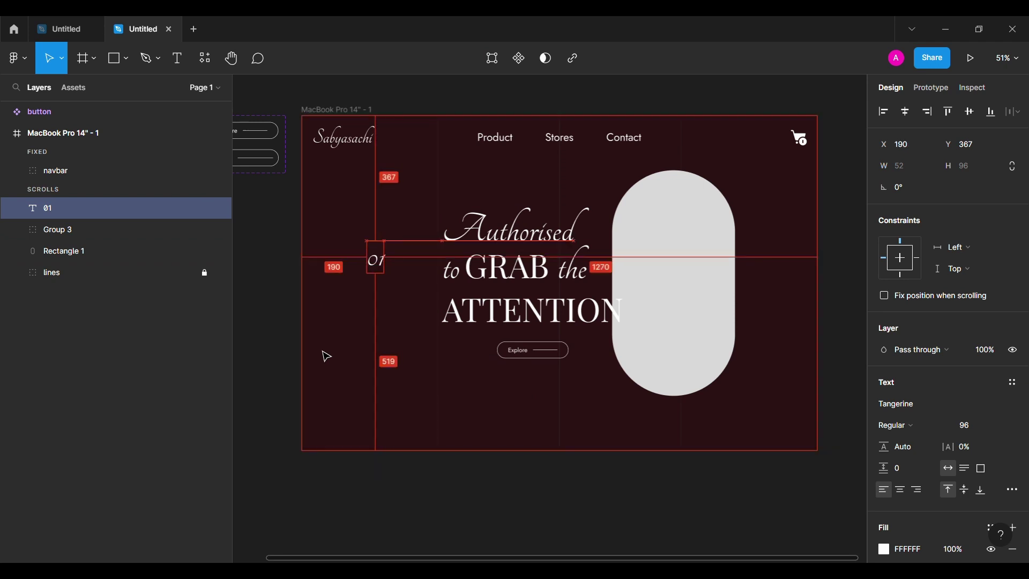
key("shift+Left")
key("shift+Left")
key("shift+Left")
key("shift+Left")
key("shift+Left")
key("shift+Left")
key("shift+Left")
Align the 01 text's vertical centre with the rounded image shape.
left_click(512, 263, "shift")
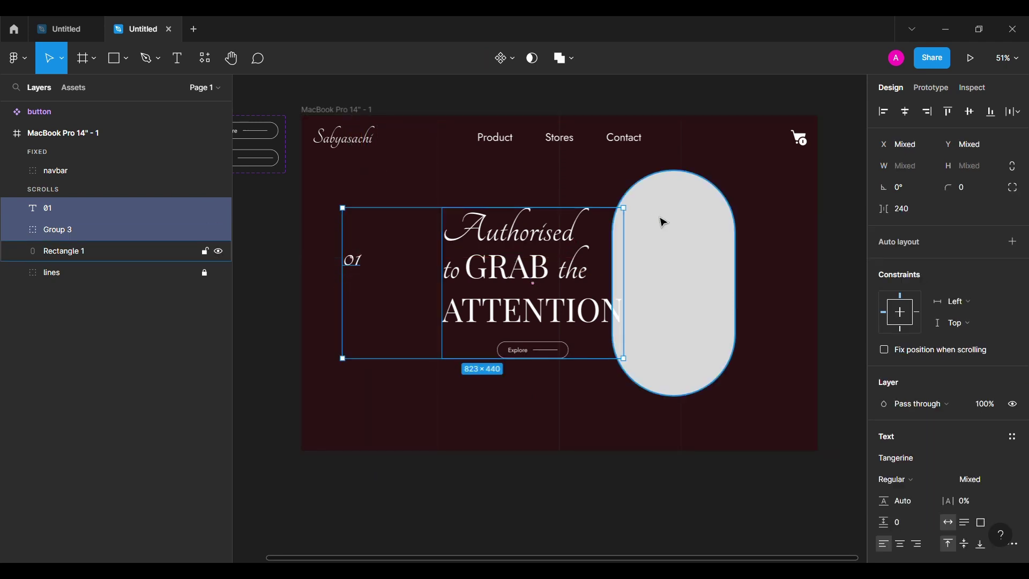
left_click(663, 222, "shift")
left_click(650, 237)
left_click(351, 260, "shift")
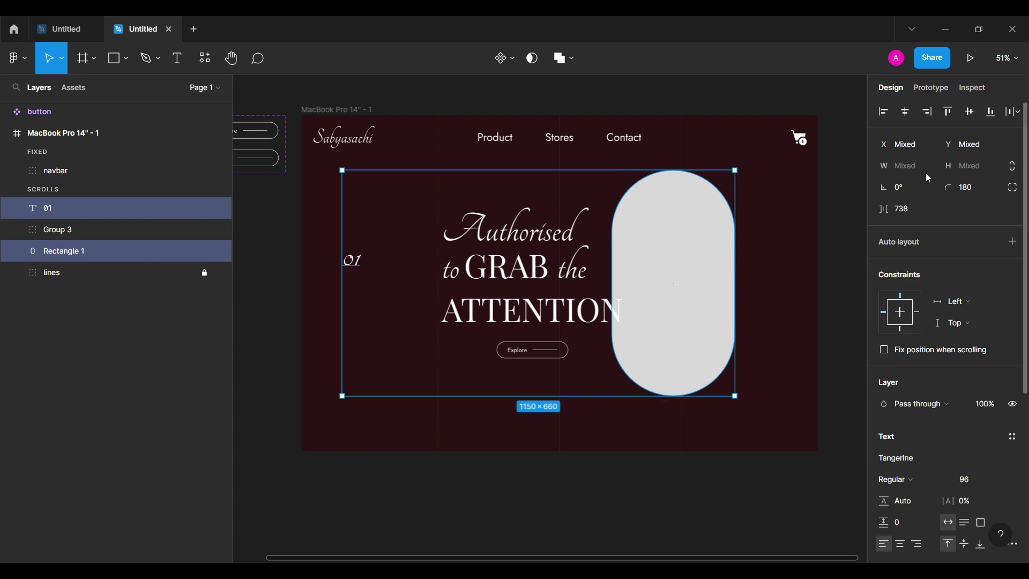
left_click(970, 112)
Shift the heading group and the rounded image shape left together so they start at X 391.
left_click(673, 284)
left_click(590, 258, "shift")
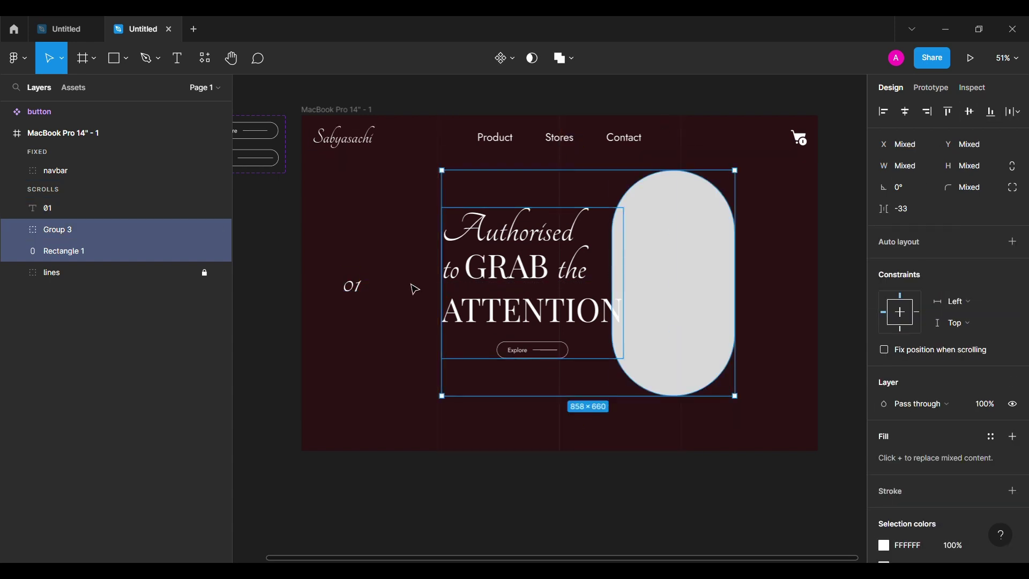
left_click_drag(625, 234, 618, 233)
Group the heading block with the rounded shape, name the group Hero, and centre it horizontally in the frame.
left_click(169, 228)
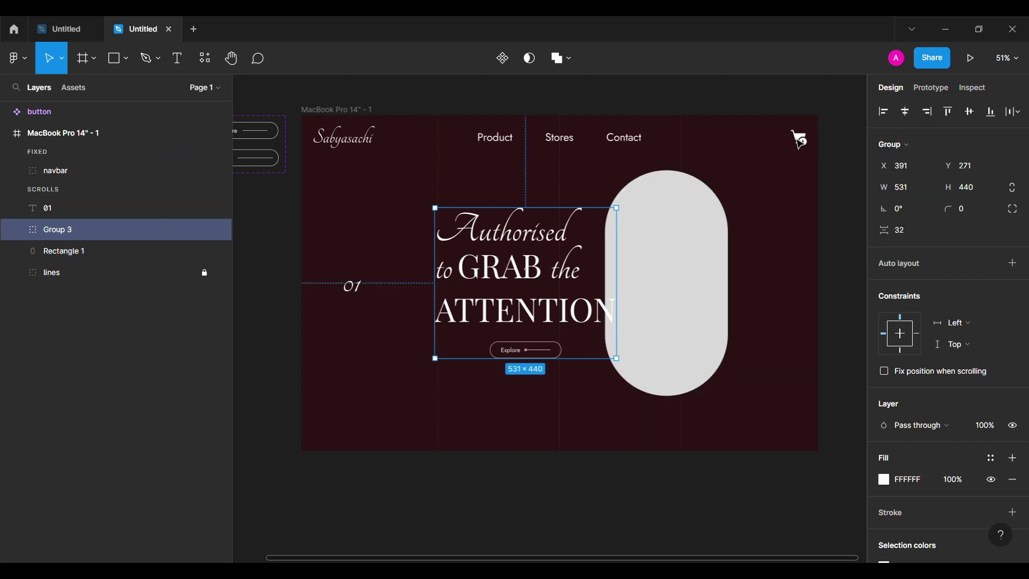
left_click(629, 268, "shift")
key("ctrl+g")
double_click(84, 234)
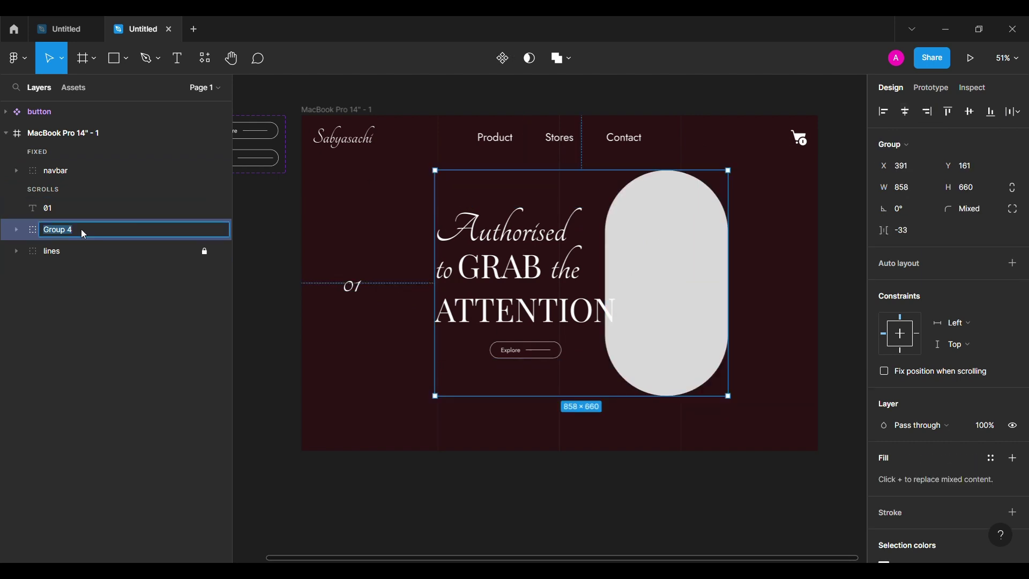
type("Hero")
key("Return")
left_click(905, 111)
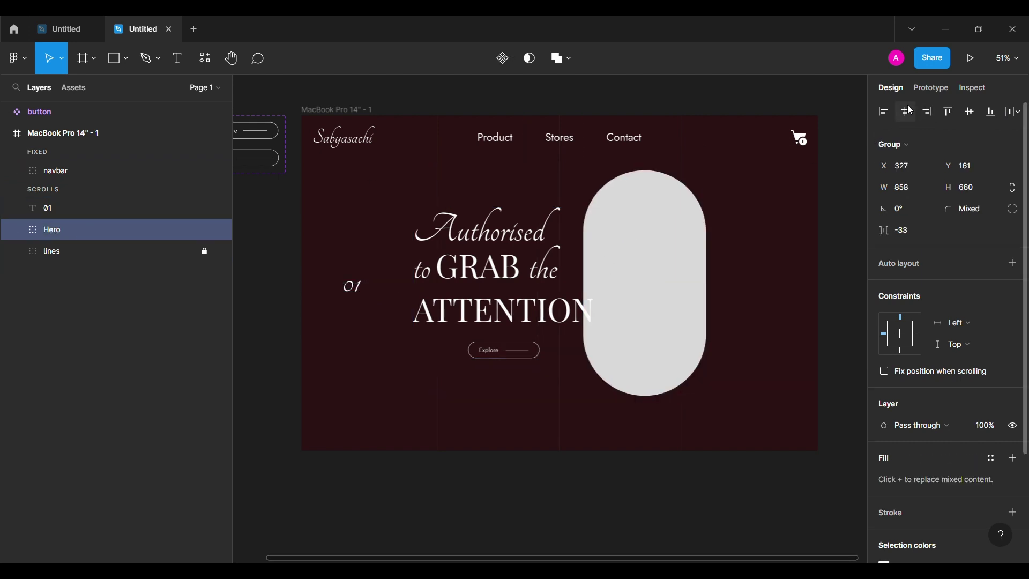
Add a 6 × 40 rectangle with corner radius 20 in the empty area right of the image shape.
left_click(397, 437)
left_click(119, 58)
left_click(87, 87)
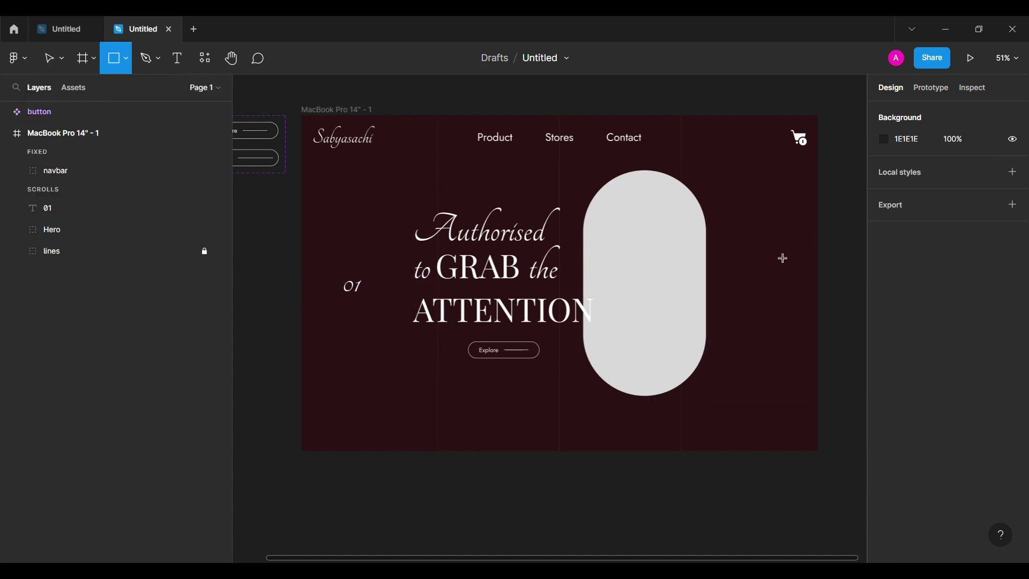
left_click(777, 257)
scroll(778, 256, "up", 3)
left_click(904, 167)
type("6")
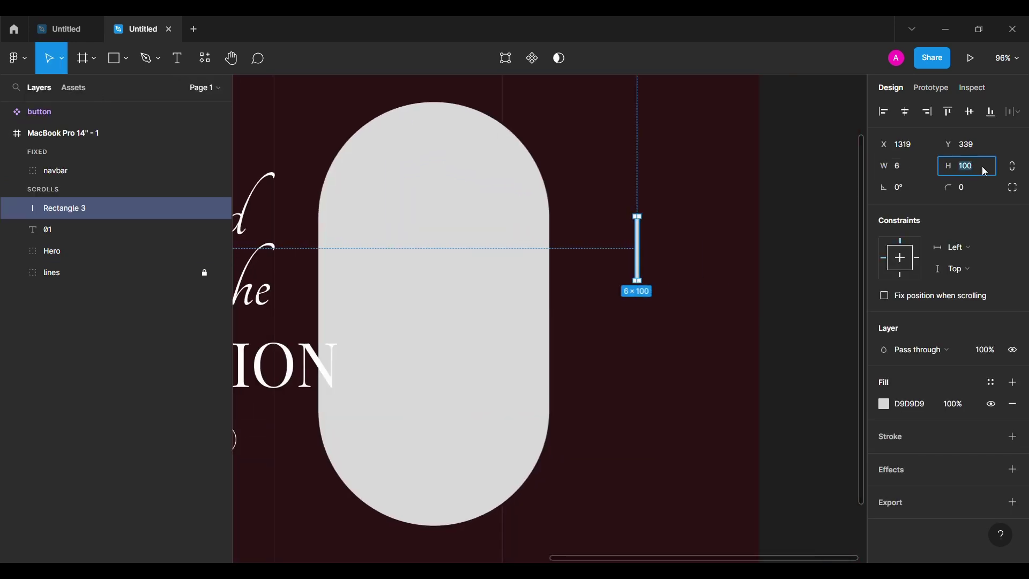
type("40")
key("Return")
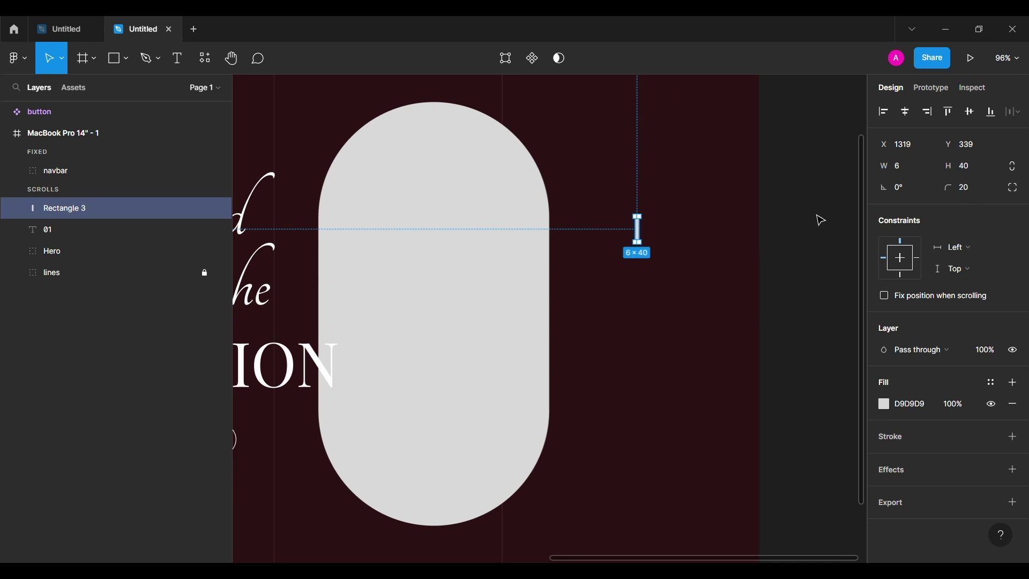
Move the small rounded bar to X 1361, Y 367.
left_click(822, 220)
scroll(668, 232, "up", 5)
left_click(585, 242)
double_click(585, 241)
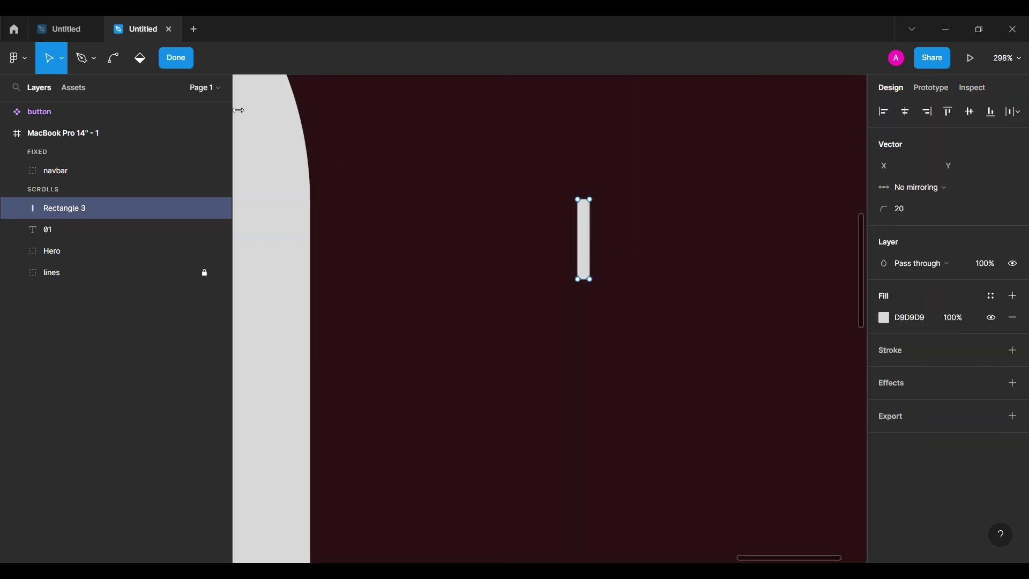
left_click(177, 57)
left_click_drag(590, 242, 668, 294)
Draw a circle 6 wide below the rounded bar and place a second one beneath it.
left_click(125, 58)
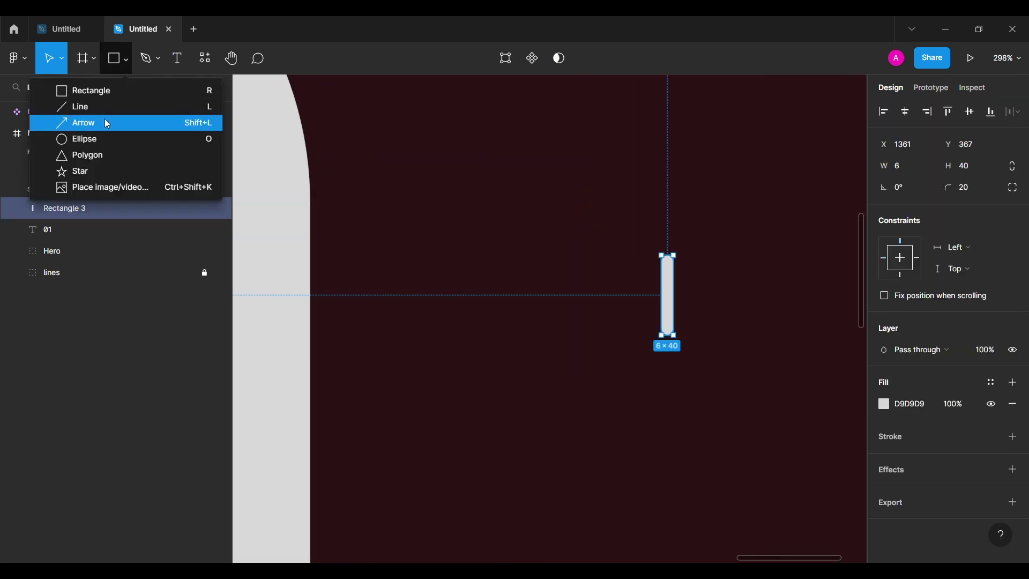
left_click(96, 139)
mouse_move(634, 397)
left_mouse_down()
mouse_move(645, 432)
mouse_move(674, 364)
left_mouse_up()
key("Return")
left_click_drag(641, 427, 671, 405)
Select the bar and both dots and set the vertical spacing between them to 16.
left_click(672, 361, "shift")
left_click(669, 300, "shift")
scroll(673, 406, "up", 5, "ctrl")
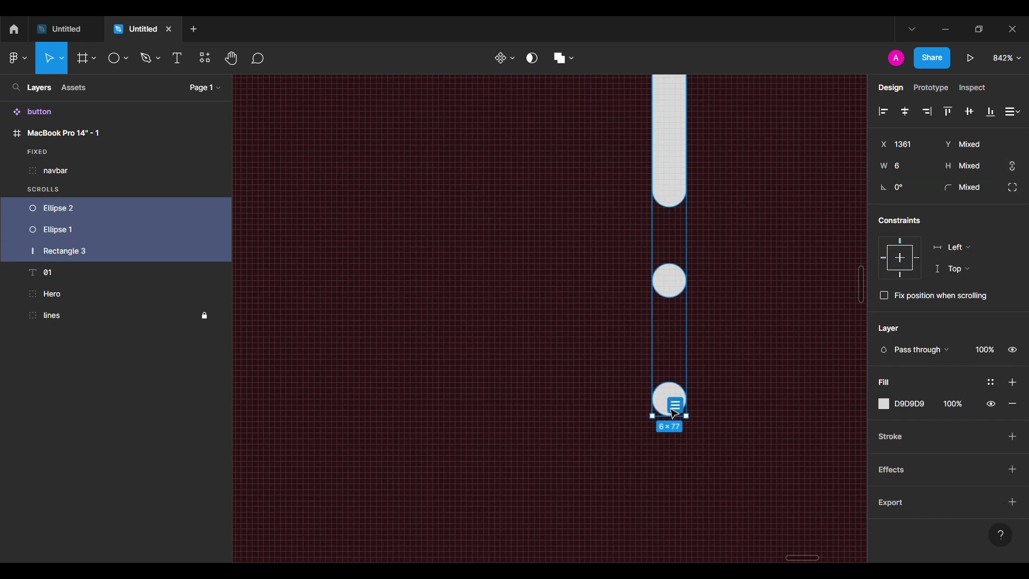
scroll(684, 414, "down", 5, "ctrl")
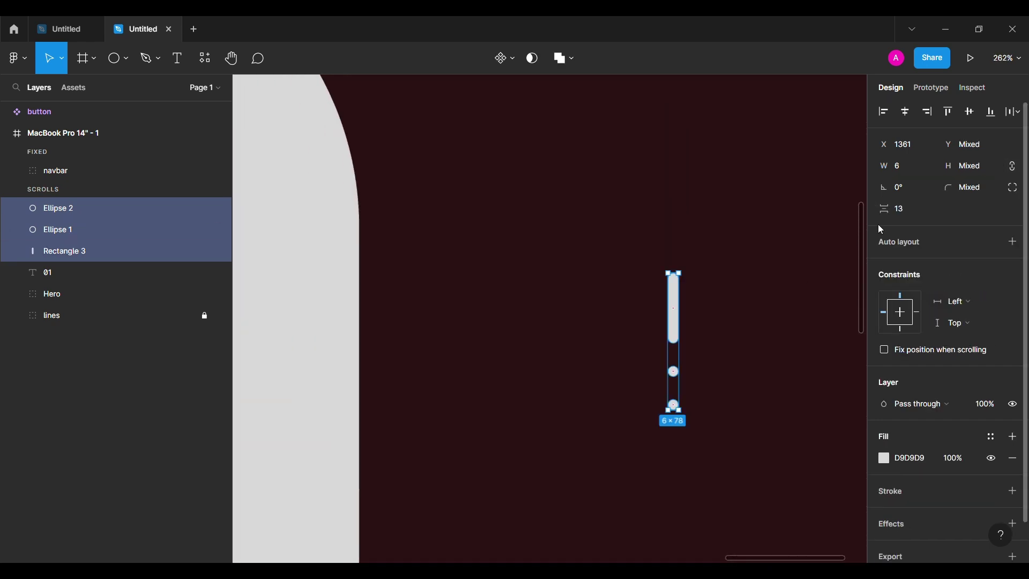
left_click(696, 232)
Insert Iconsax Linear arrow icons, arrowup2 above the bar and arrowdown2 below the dots.
left_click(17, 58)
mouse_move(126, 244)
left_click(203, 258)
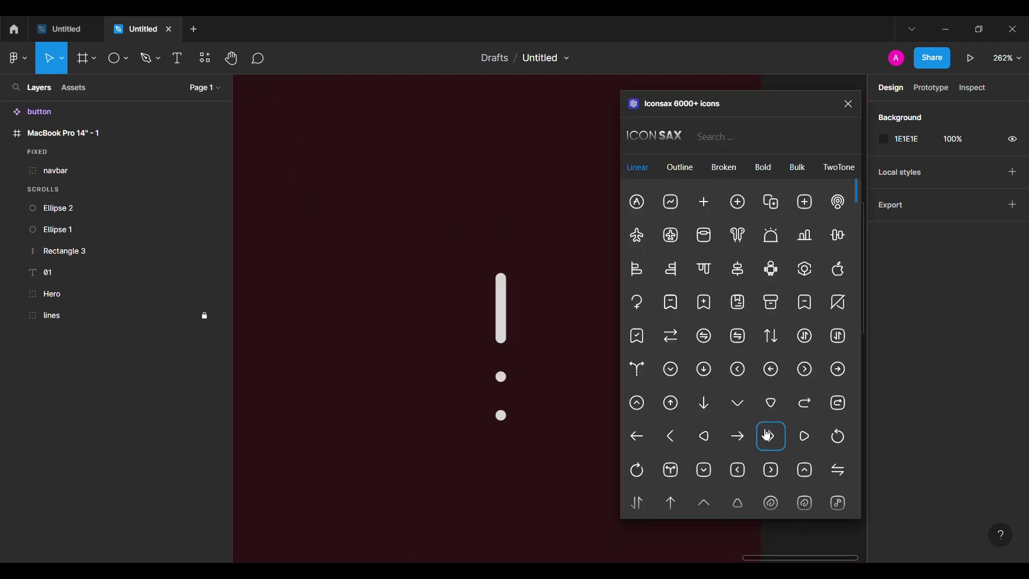
left_click_drag(534, 270, 496, 220)
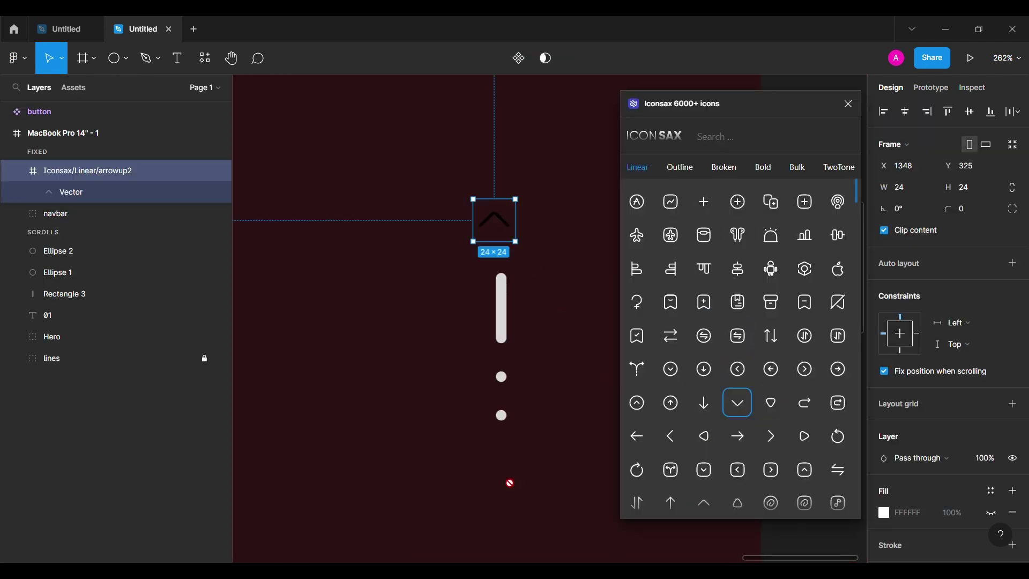
left_click_drag(510, 483, 507, 480)
Set the colour of both arrow icons to white (FFFFFF).
left_click(513, 220)
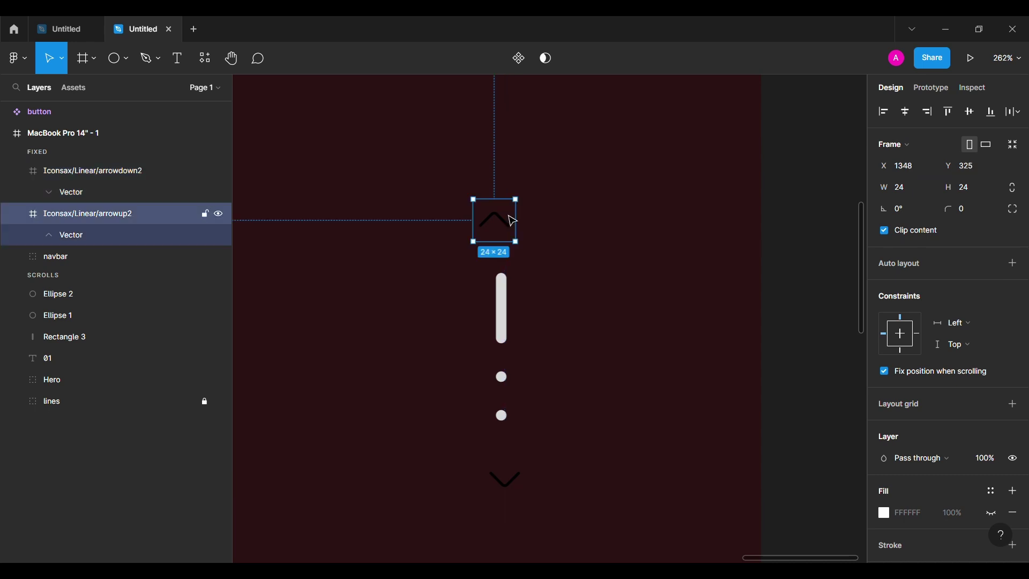
left_click(506, 486, "shift")
scroll(914, 459, "down", 3)
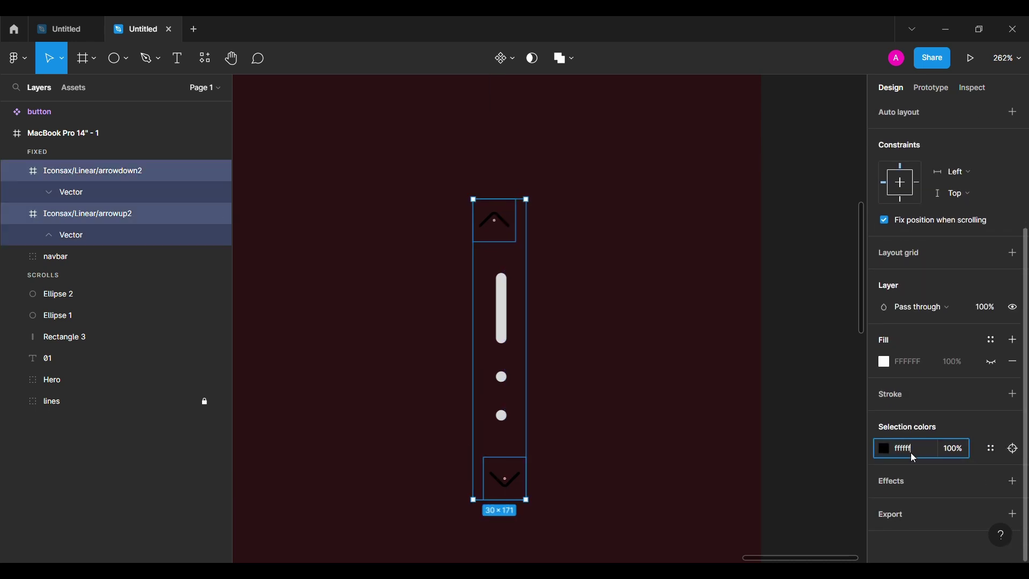
left_click(914, 455)
type("ffffff")
key("Return")
Centre both arrow icons on the bar at X 1352 and raise the up arrow to Y 327.
left_click(514, 230)
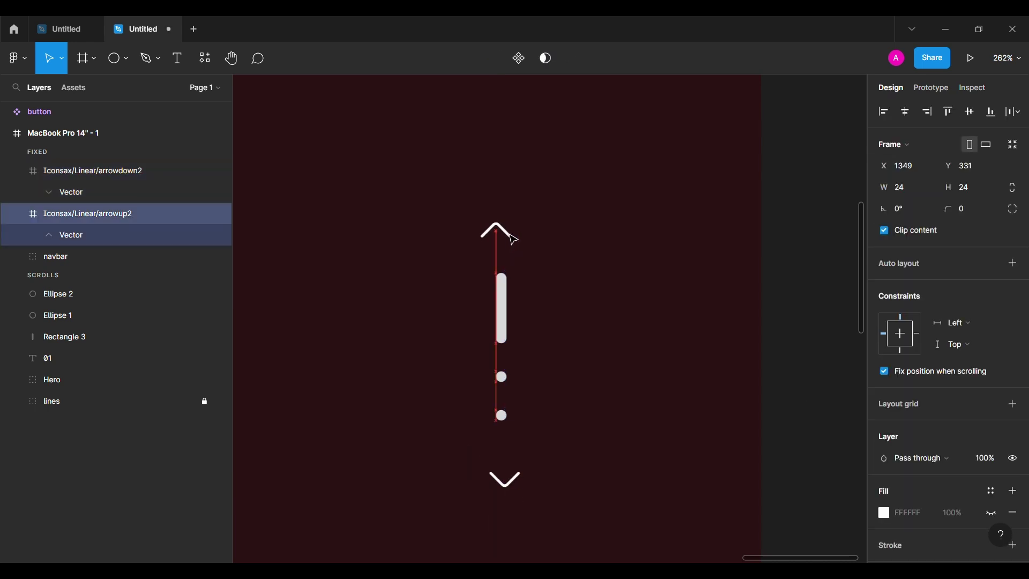
left_click(512, 489)
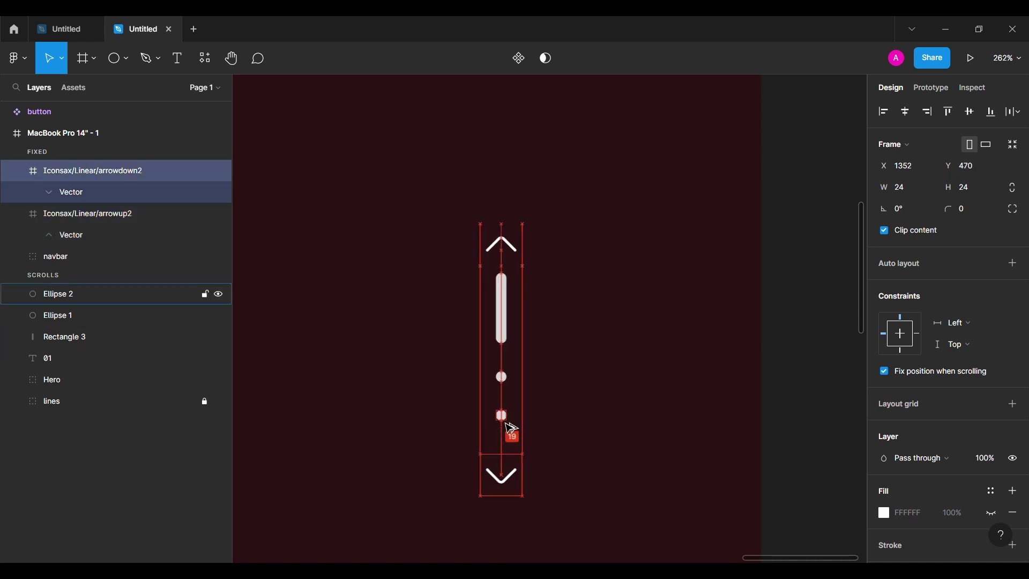
left_click(500, 244)
key("shift+Up")
key("Up")
key("Up")
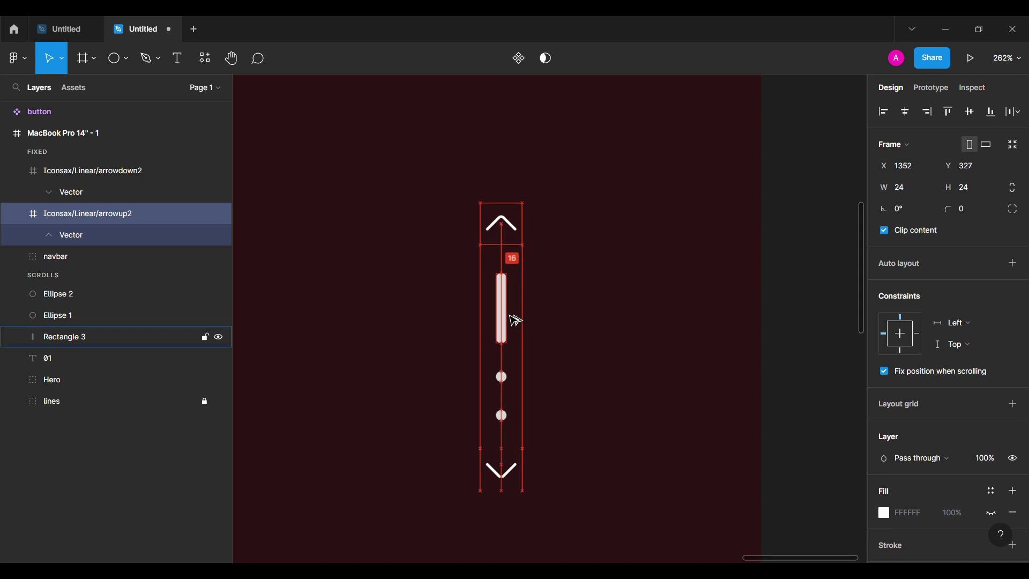
Move both arrow icon layers out of the fixed section into the scrolling layers.
left_click(16, 213)
left_click(16, 170)
left_click(95, 172, "shift")
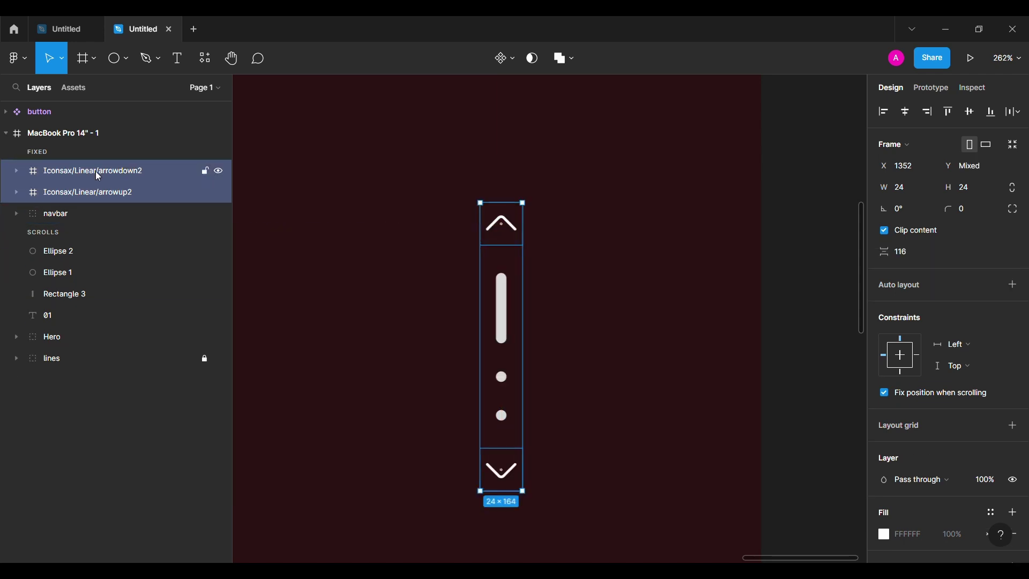
left_click_drag(95, 171, 81, 228)
Group the two arrows, two dots and rounded bar into one slider indicator.
left_click(70, 293)
left_click(103, 209, "shift")
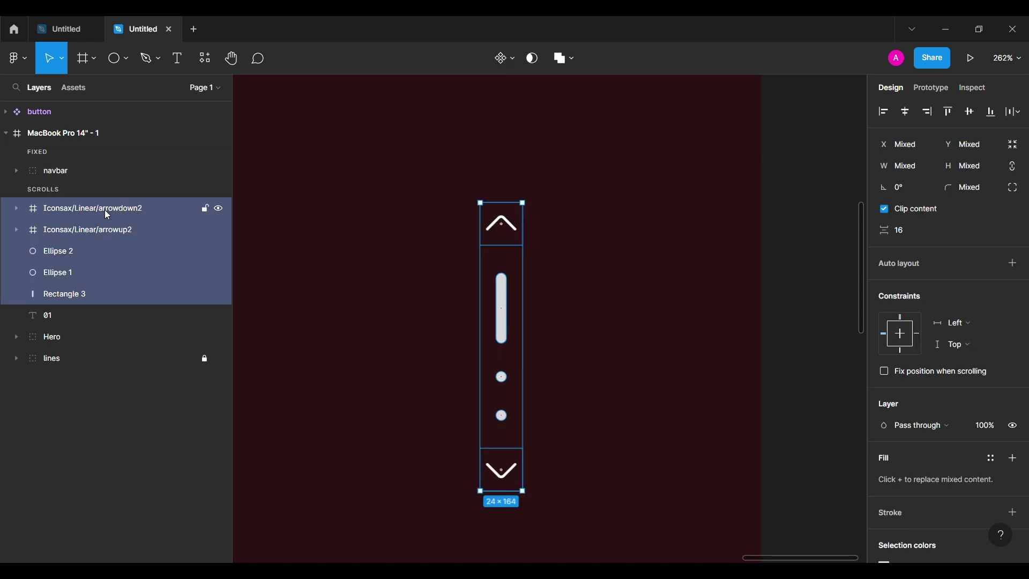
key("ctrl+g")
Nudge the slider indicator group right to X 1368.
scroll(349, 324, "down", 5)
scroll(576, 425, "left", 3)
key("Right")
key("Right")
key("Right")
key("Right")
key("Right")
key("Right")
key("Right")
key("Right")
key("Right")
key("Right")
key("Right")
key("Right")
key("Right")
key("Right")
key("Right")
key("Right")
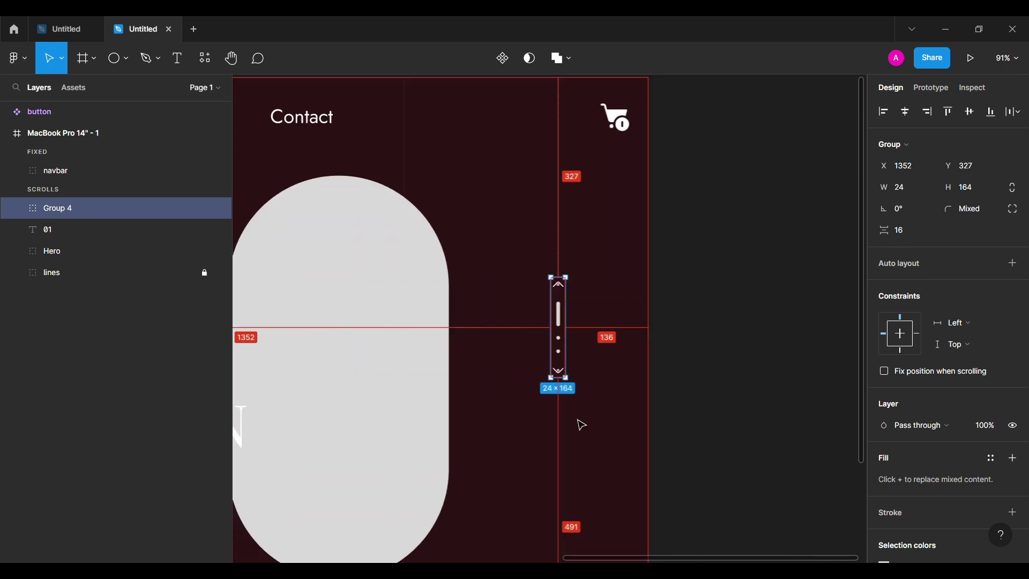
scroll(790, 277, "left", 2)
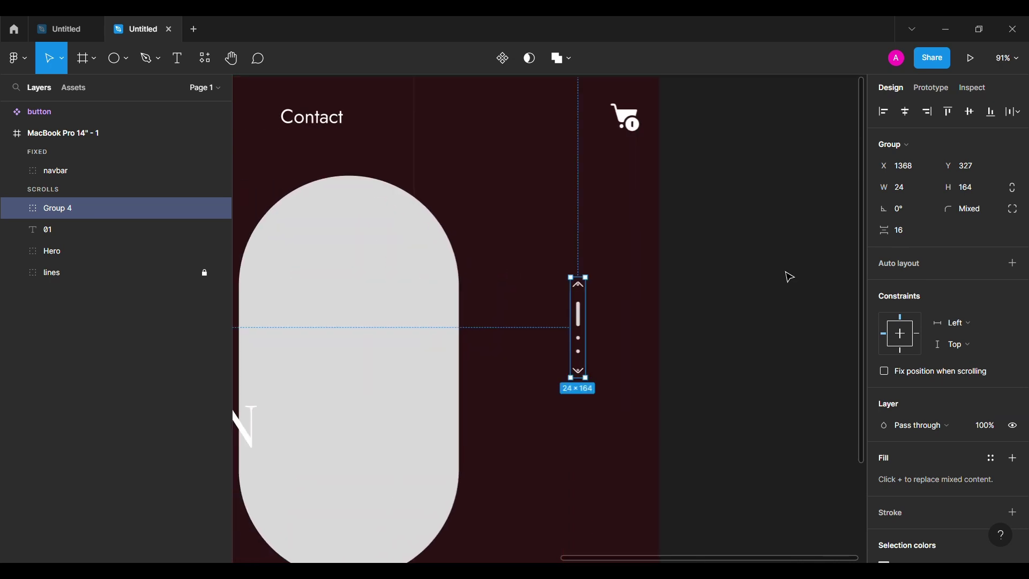
Centre the slider indicator group vertically in the page frame and compare its position with the Hero group.
left_click(969, 111)
scroll(726, 274, "down", 5)
left_click(632, 293, "shift")
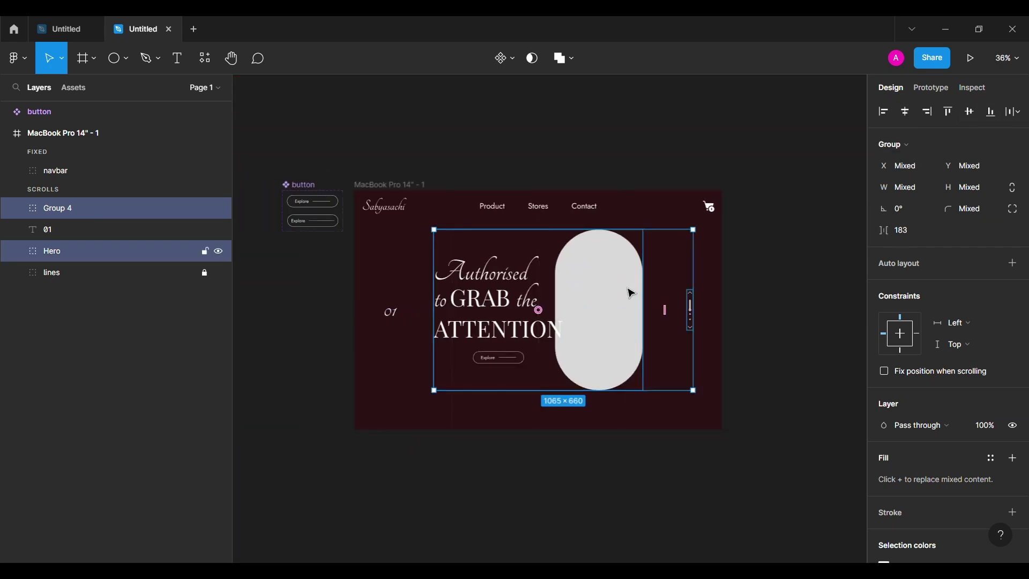
left_click(816, 292)
scroll(750, 306, "right", 1)
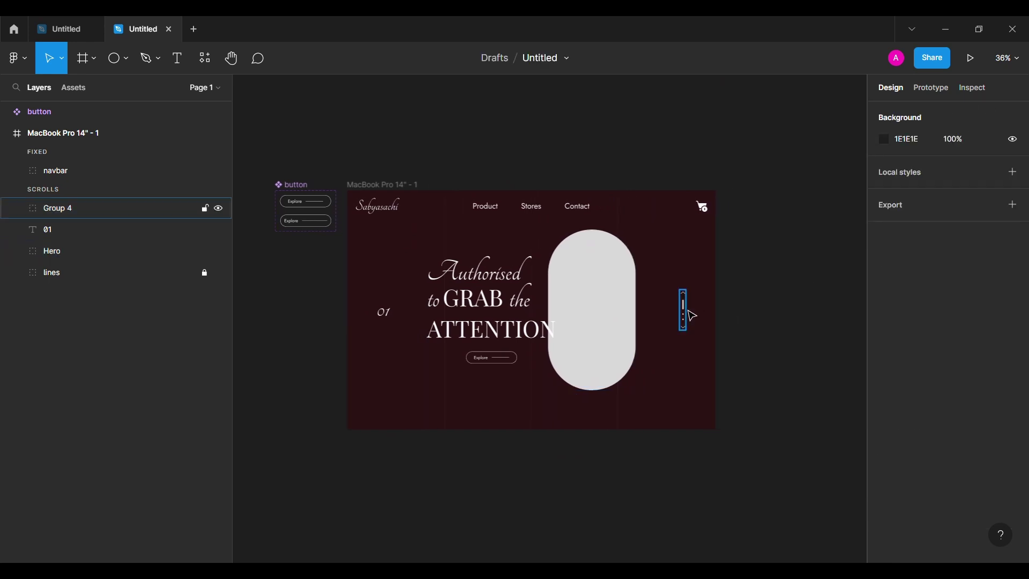
Nudge the Hero group right by about 10 px, between the 01 numeral and the slider indicator.
left_click(598, 311)
key("alt")
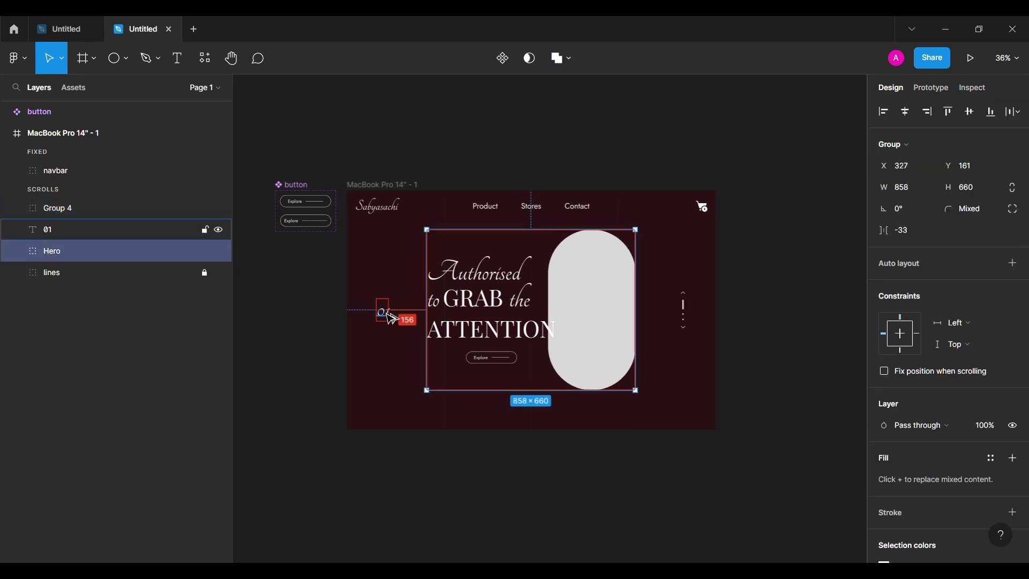
key("Right")
key("Right")
key("Right")
key("Right")
key("Right")
key("Right")
key("Right")
key("Right")
key("Right")
key("Right")
key("Right")
key("Right")
key("Right")
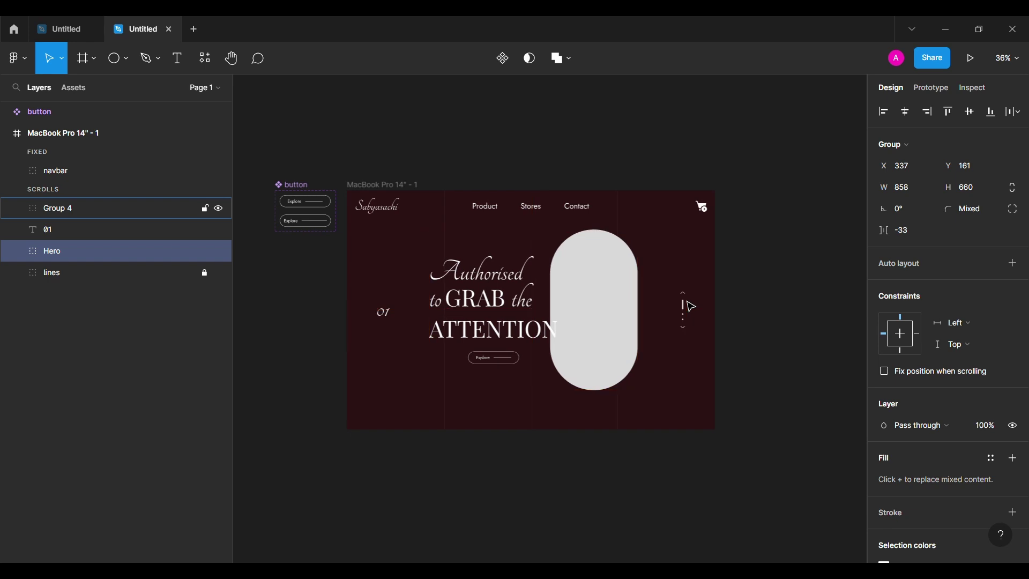
left_click(278, 338)
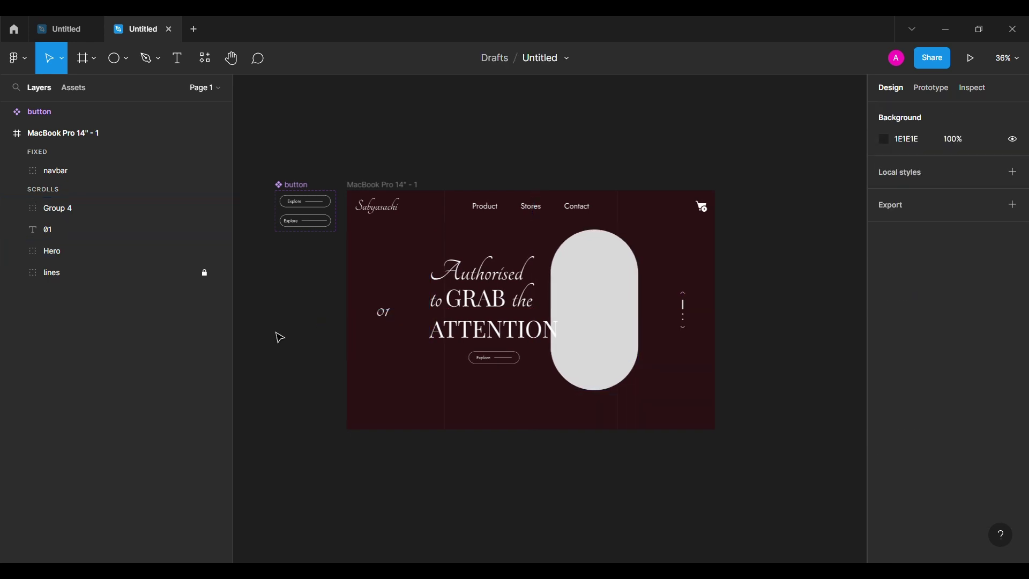
Add a rectangle 120 wide and 200 high in the page's lower left corner, below the 01 numeral.
scroll(278, 338, "down", 1)
left_click(126, 58)
left_click(91, 89)
left_click(389, 377)
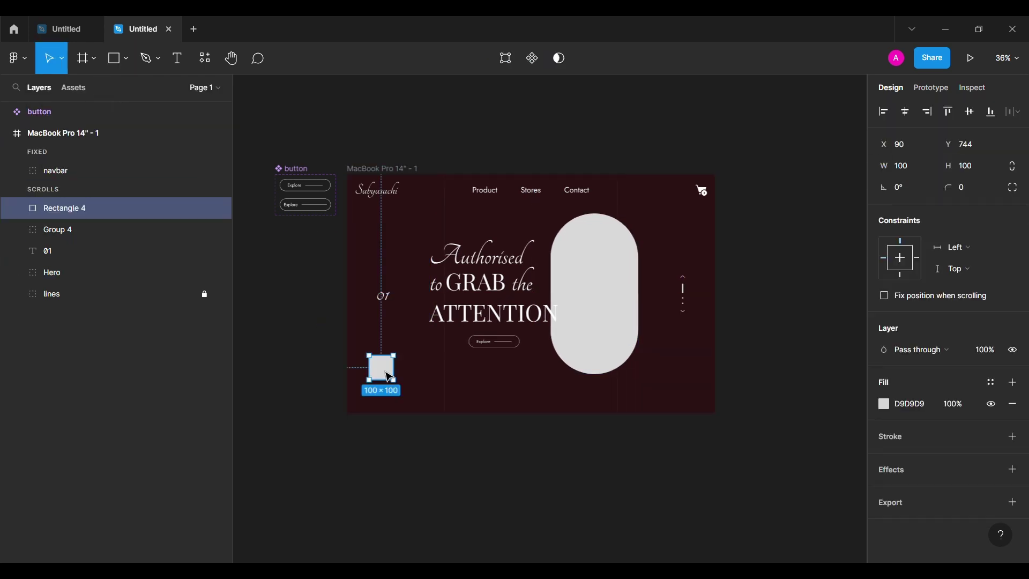
type("200")
key("Return")
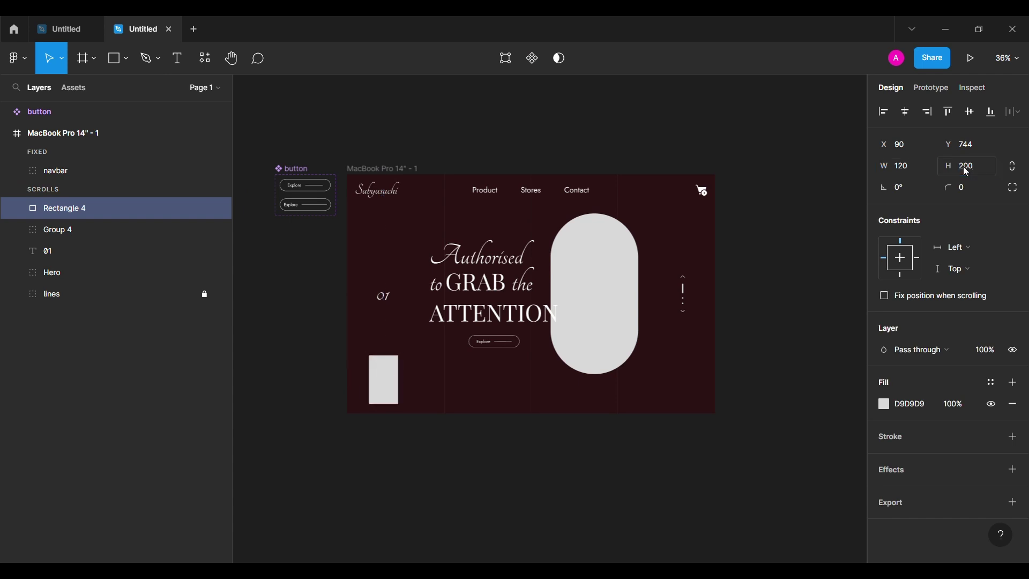
Round the new rectangle's corners to a radius of 60 to form a pill shape.
key("shift+2")
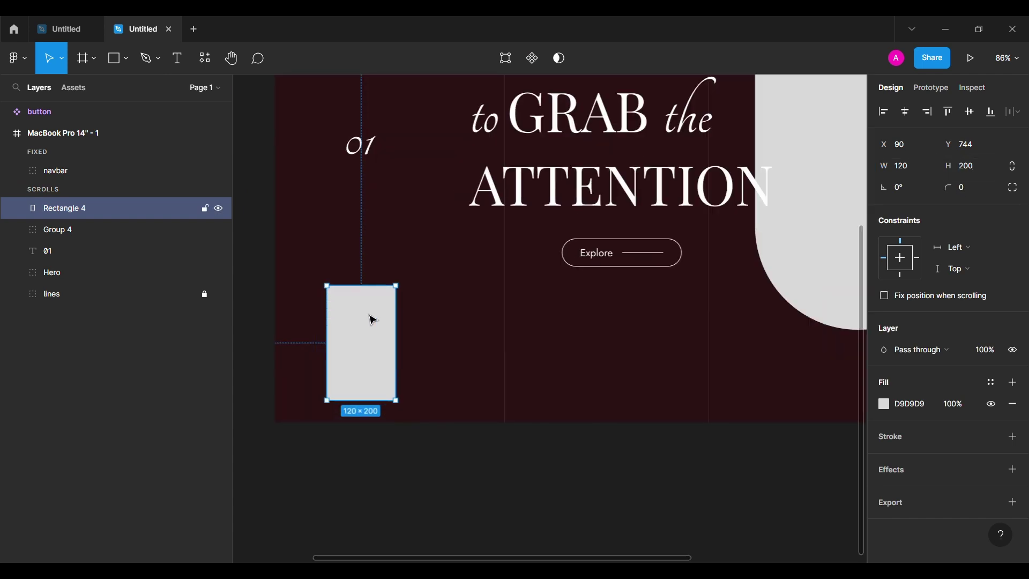
left_click_drag(443, 261, 324, 363)
scroll(344, 395, "down", 3)
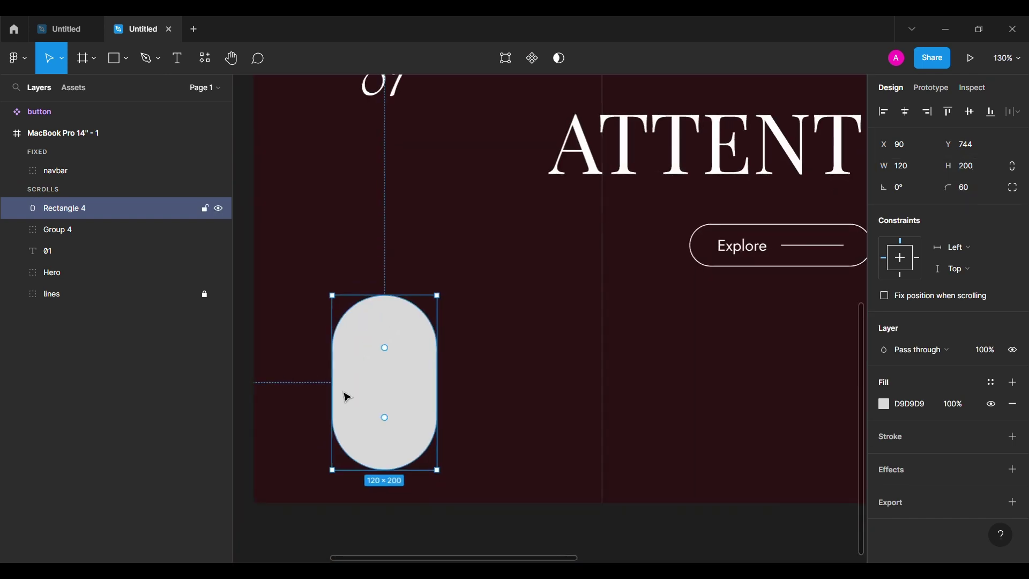
Add the text "Blog" beside the small pill shape and set its font to Jost.
left_click(280, 214)
left_click(187, 63)
left_click(482, 345)
type("Blog")
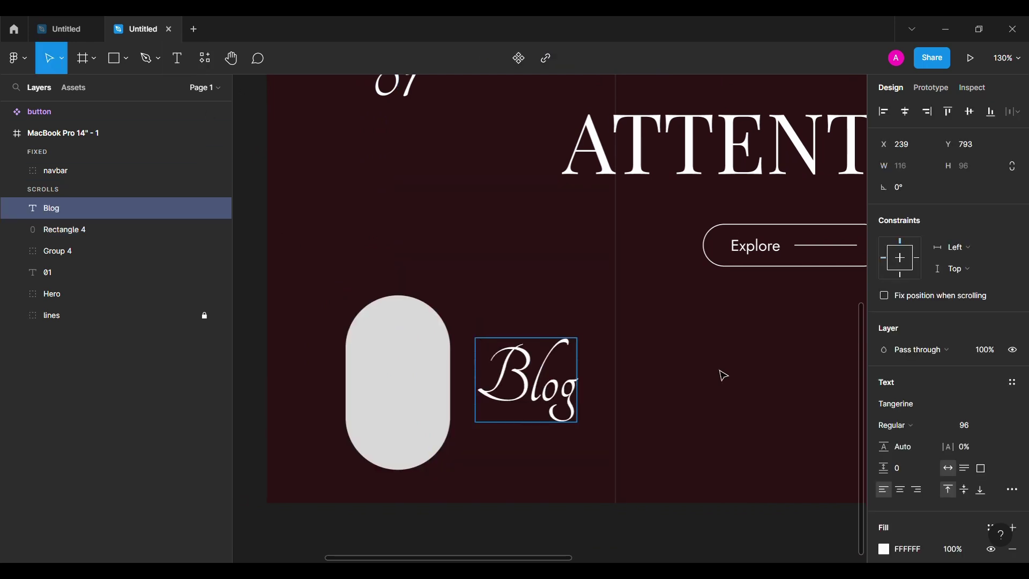
left_click(915, 405)
type("Jost")
key("Return")
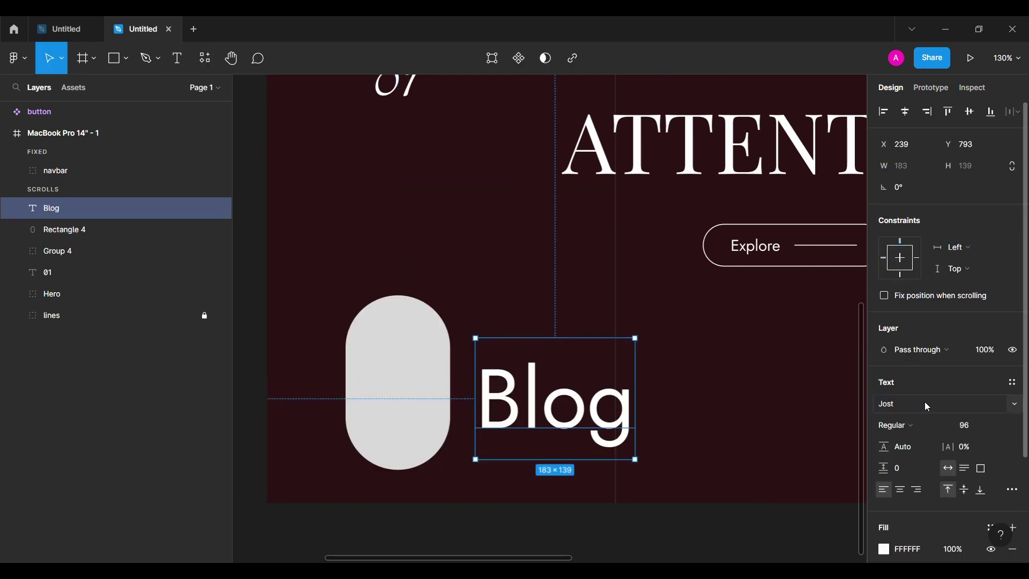
Set the Blog label to size 24 and Medium weight, and rewrite it in capitals as "BLOG".
left_click(974, 426)
type("24")
key("Return")
left_click(895, 429)
left_click(915, 301)
double_click(504, 359)
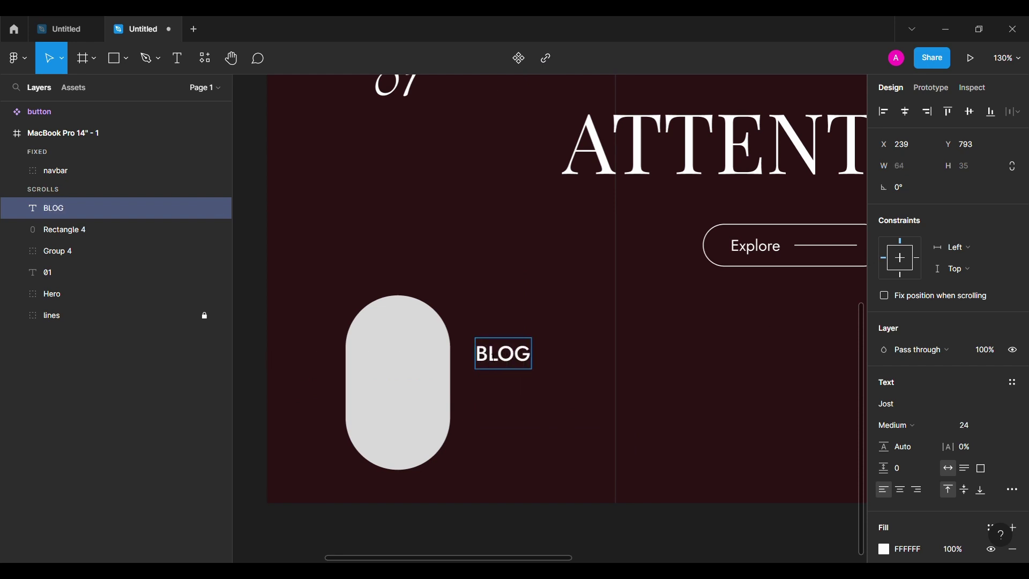
left_click(516, 424)
Duplicate the BLOG label below itself, change the copy to "The Colors That Work" on two lines and set its size to 16.
left_click_drag(515, 361, 521, 414)
double_click(521, 415)
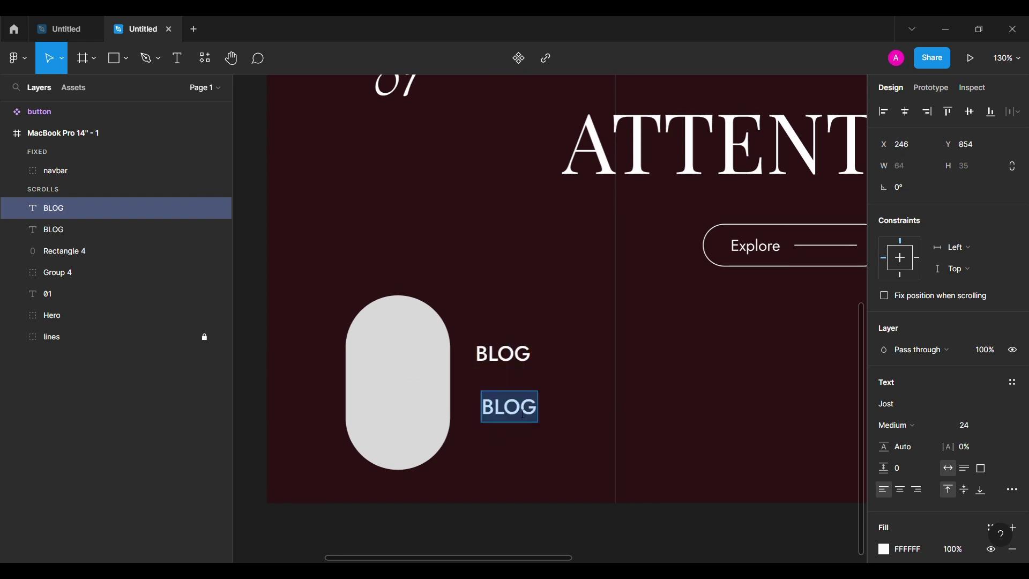
type("The Colors That Work")
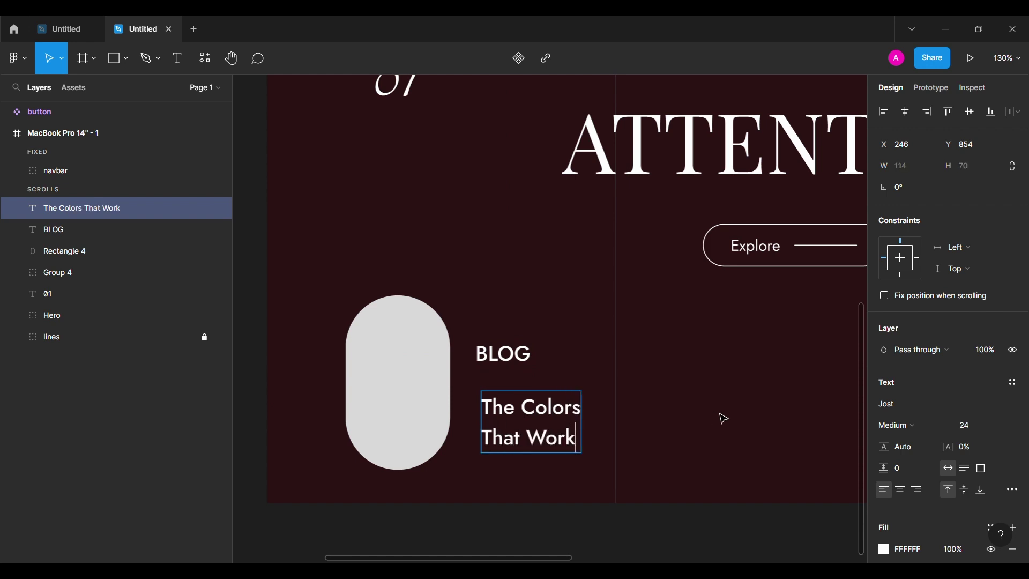
key("Escape")
left_click(965, 425)
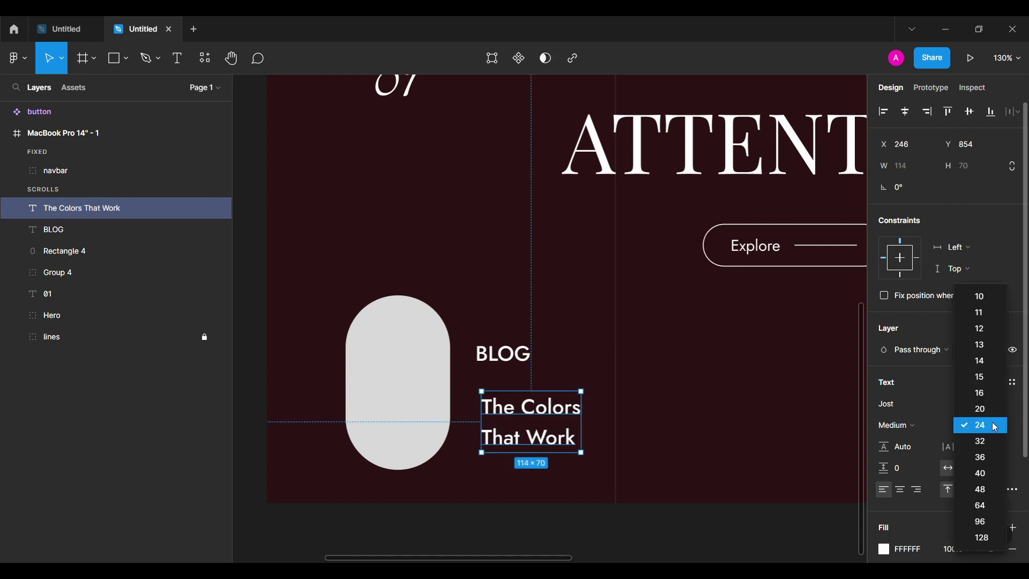
left_click(965, 379)
key("Escape")
Move the small pill shape to X 60, Y 766, leaving 16 px to the page's bottom edge.
left_click(393, 413)
key("alt+shift+Left")
key("alt+shift+Left")
key("alt+shift+Left")
key("alt+shift+Left")
key("alt+shift+Left")
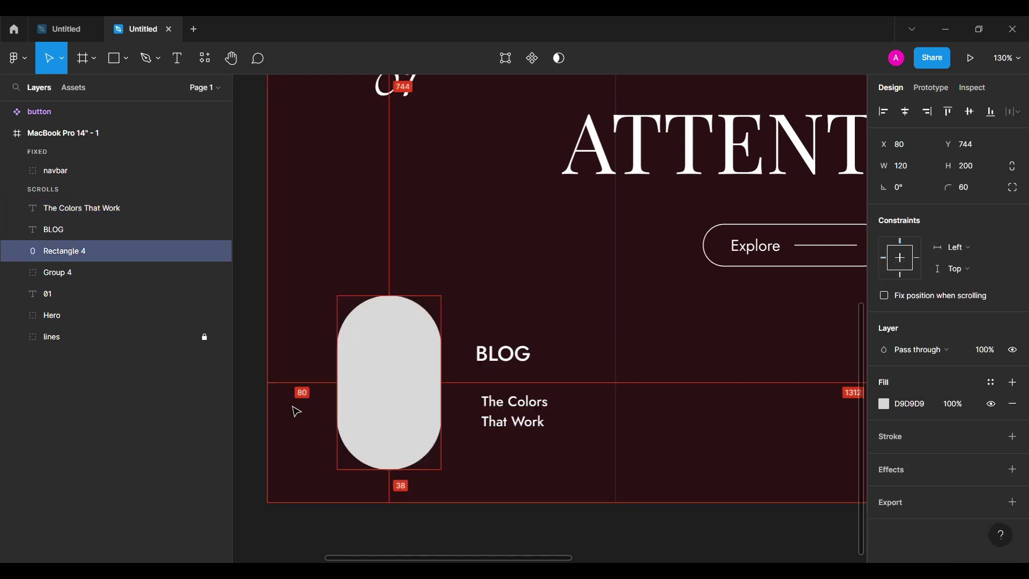
key("alt+shift+Right")
key("alt+shift+Right")
key("shift+Down")
key("shift+Down")
key("shift+Down")
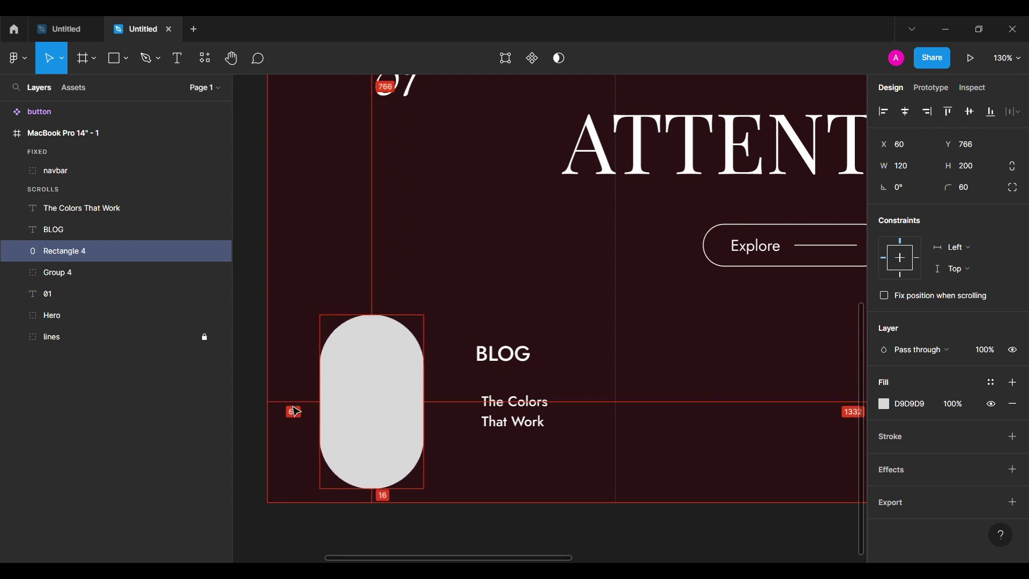
Nudge the BLOG heading left to X 196, leaving a 16 px gap to the pill.
left_click(522, 354)
key("shift+Left")
key("shift+Left")
key("shift+Left")
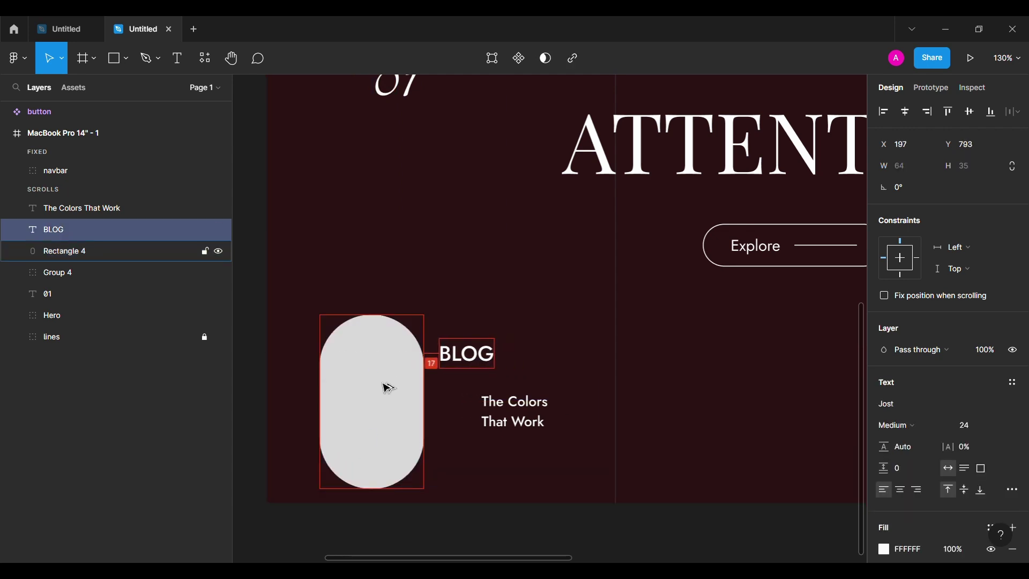
key("Left")
Nudge the "The Colors That Work" caption left to X 196, in line with the BLOG heading.
left_click(524, 400)
key("Left")
key("Left")
key("shift+Left")
key("shift+Left")
key("shift+Left")
key("Left")
key("shift+Left")
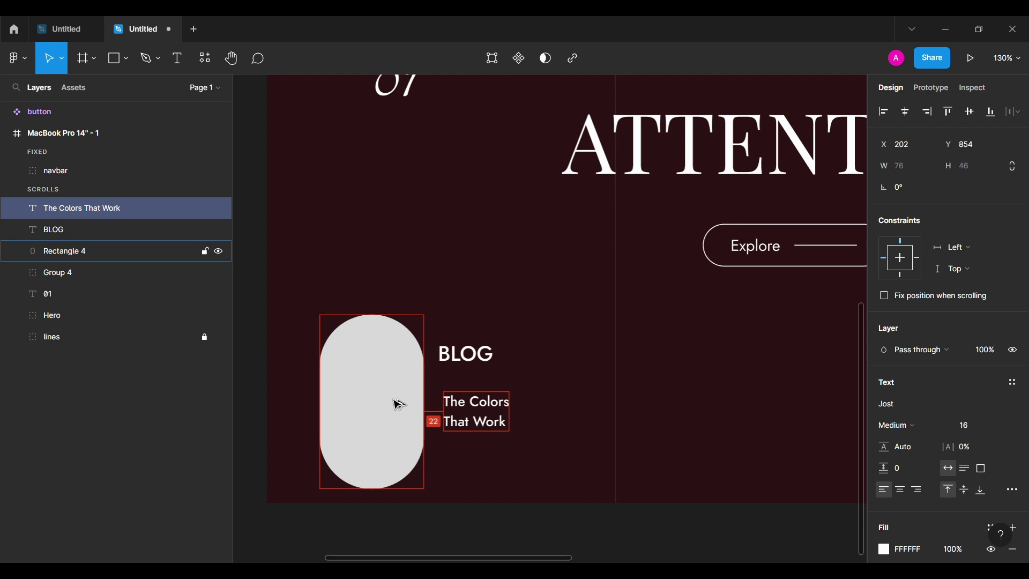
key("Left")
key("Left")
Lower the BLOG heading to Y 803, closer to its caption.
left_click(479, 359)
key("shift+Down")
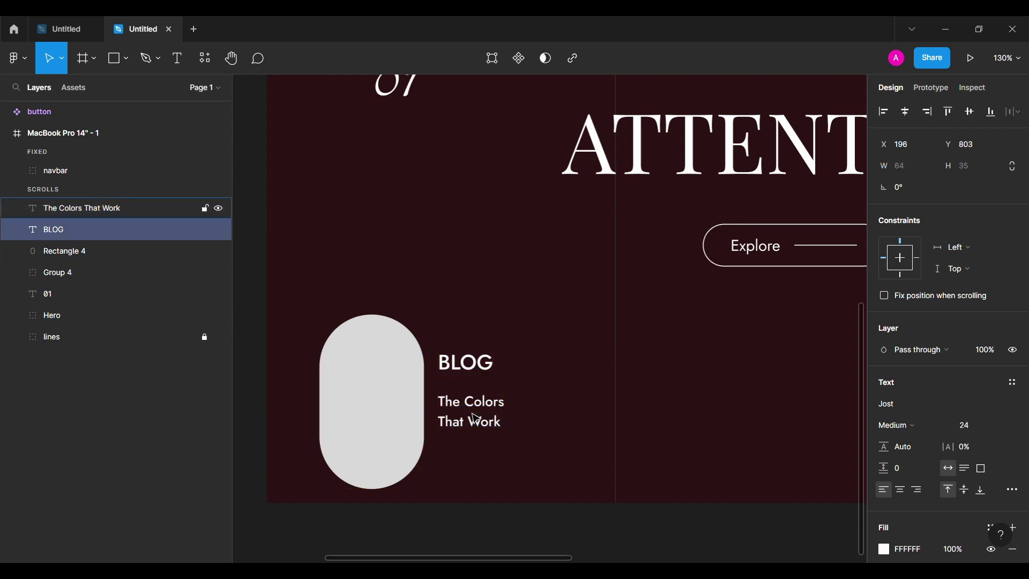
key("Escape")
Group the BLOG heading with the "The Colors That Work" caption.
left_click(472, 412)
left_click(467, 362, "shift")
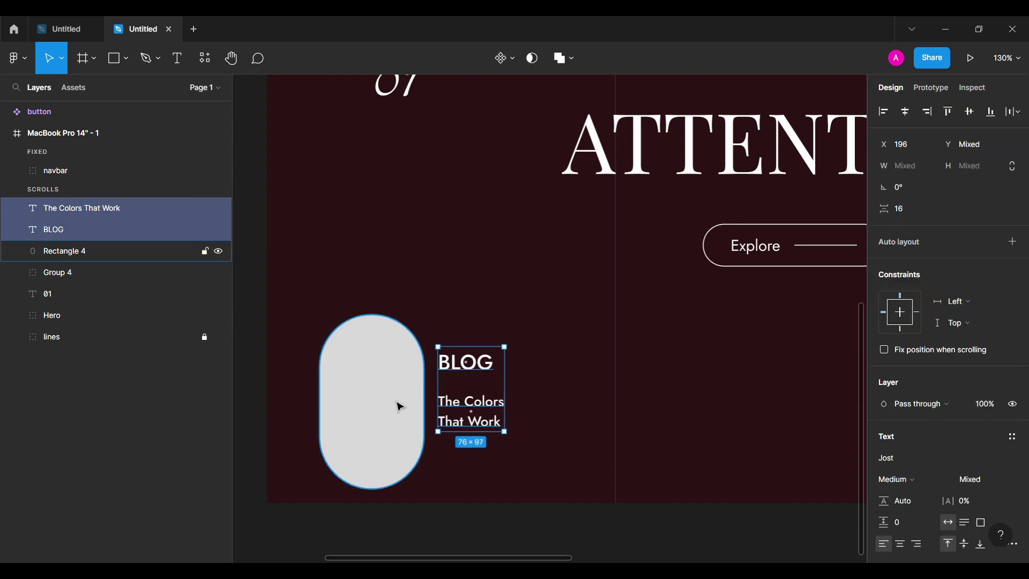
key("ctrl+g")
Align the vertical centres of the blog text group and the small pill shape.
left_click(395, 425)
left_click(478, 424)
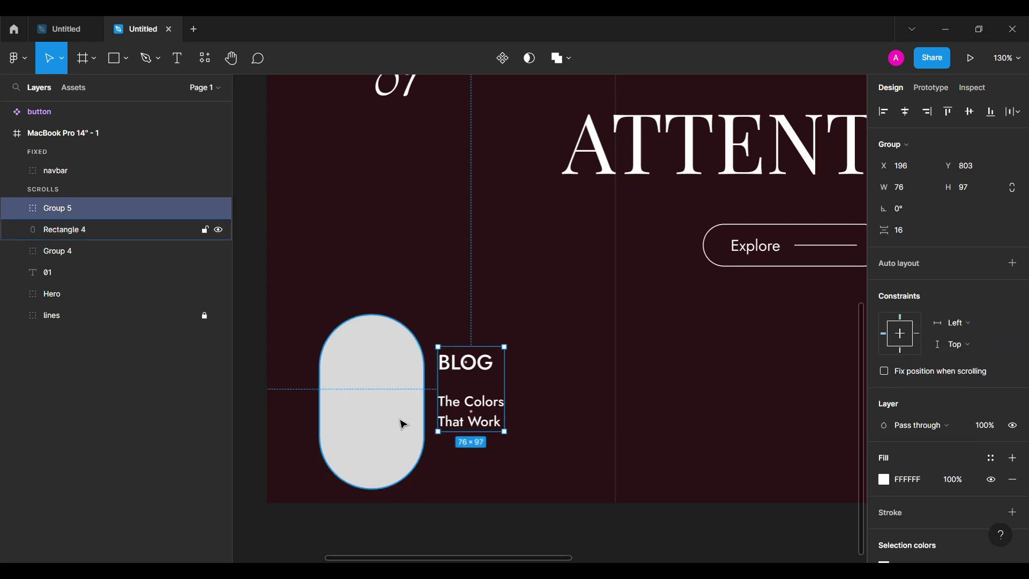
left_click(400, 423, "shift")
left_click(972, 120)
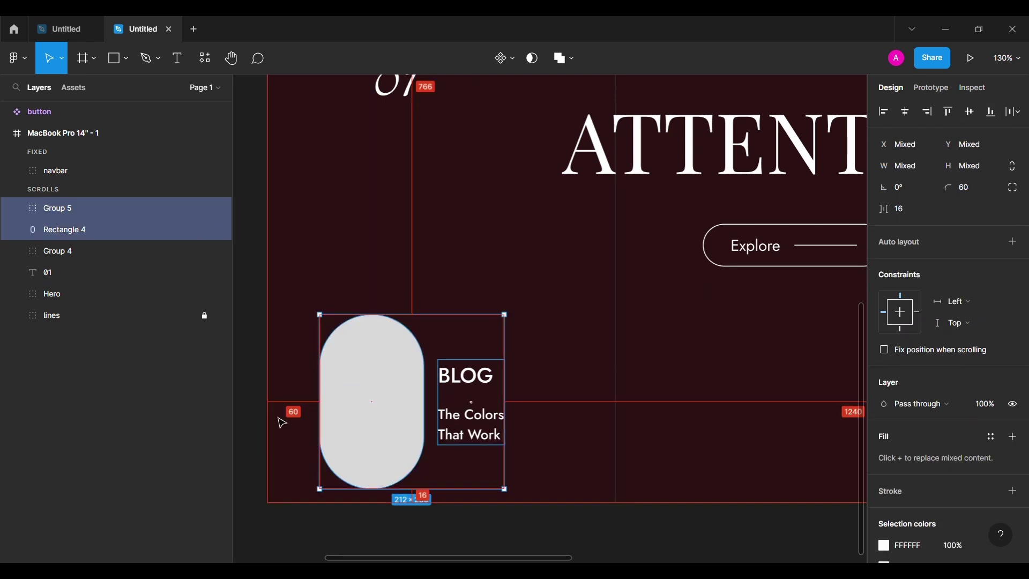
scroll(279, 424, "down", 5)
left_click(248, 412)
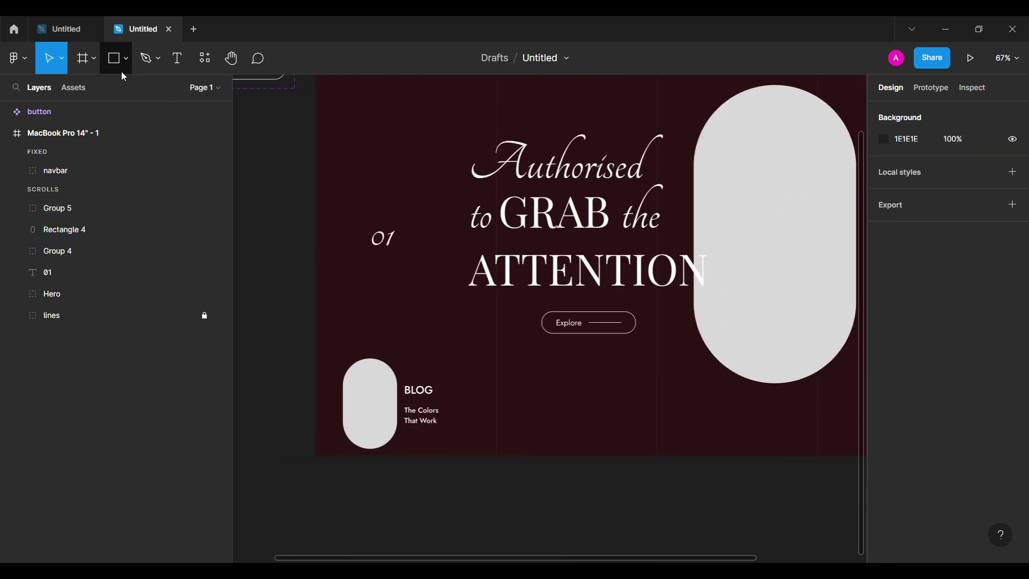
Add the text "Saree" below the Explore button and set its size to 24.
key("t")
left_click(539, 388)
type("Saree")
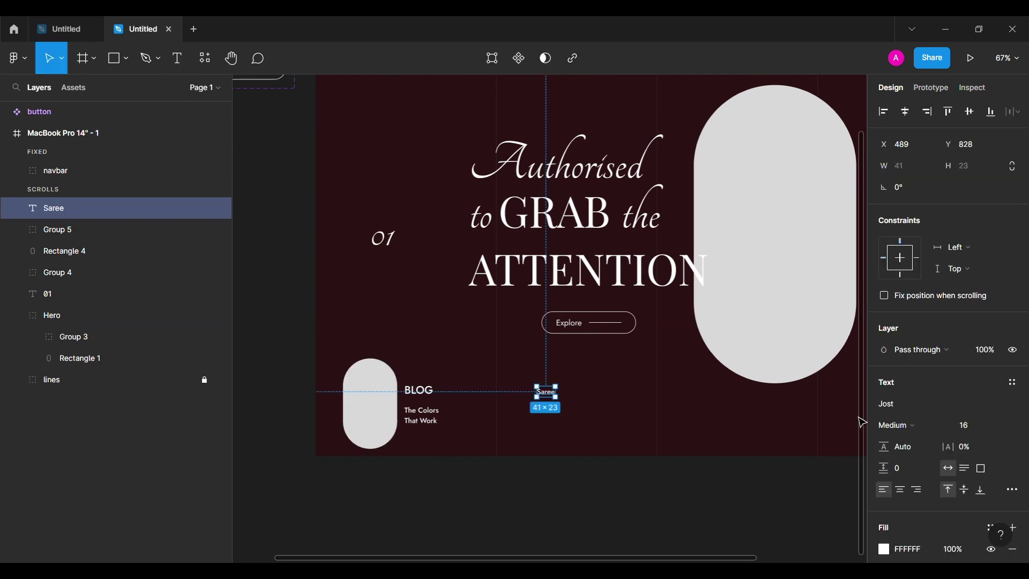
left_click(970, 426)
type("24")
key("Return")
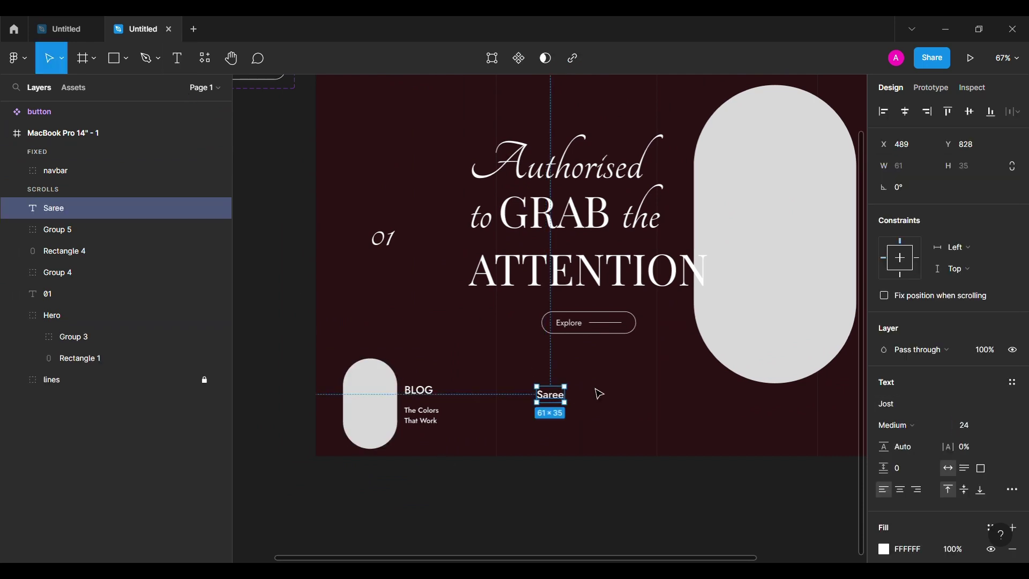
Rewrite the Saree label in capitals as "SAREE".
left_click(597, 393)
double_click(563, 399)
type("SAREE")
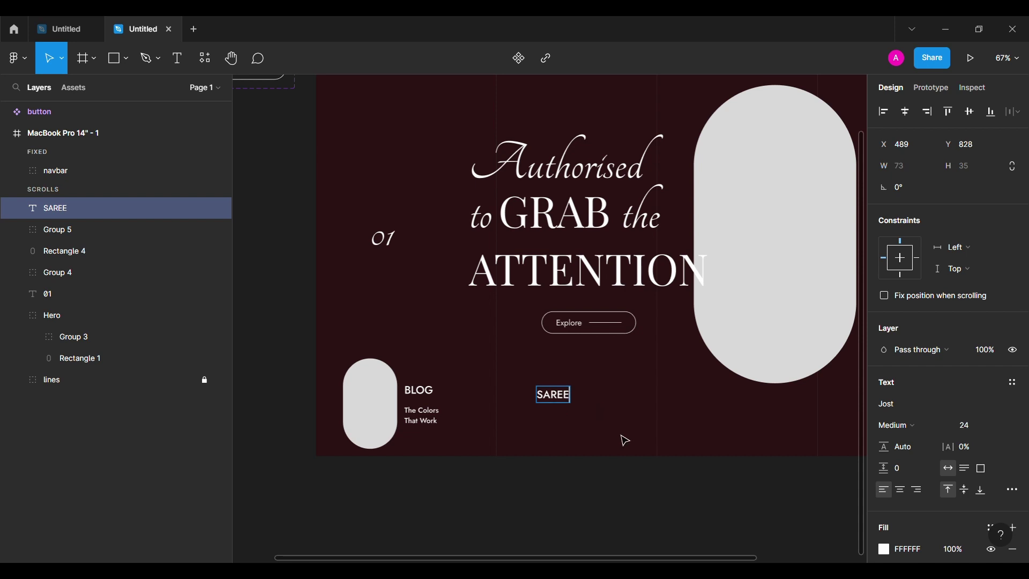
Add the paragraph "Lorem ipsum dolor sit amet consectetur. Pellentesque hac blandit eget proin erat tempor." beneath SAREE, 222 px wide on three lines.
type("t")
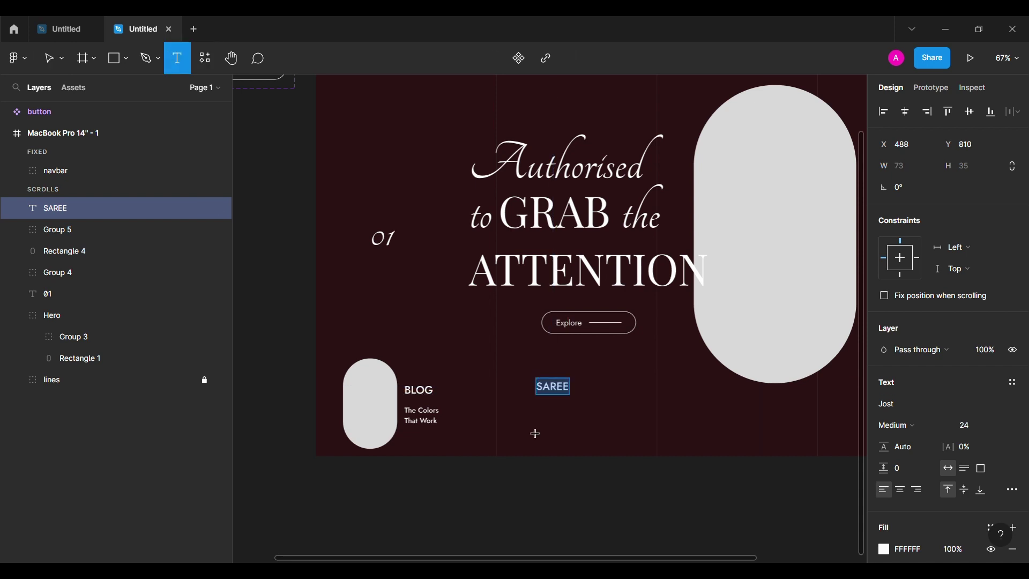
left_click(531, 430)
type("Lorem ipsum dolor sit amet consectetur. Pellentesque hac blandit eget proin erat tempor.")
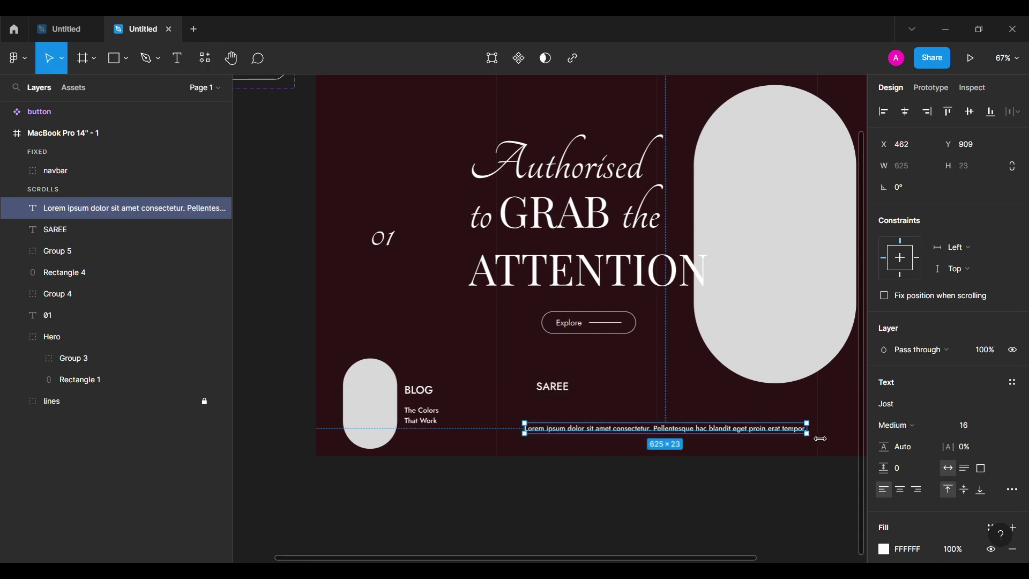
left_click_drag(821, 438, 609, 437)
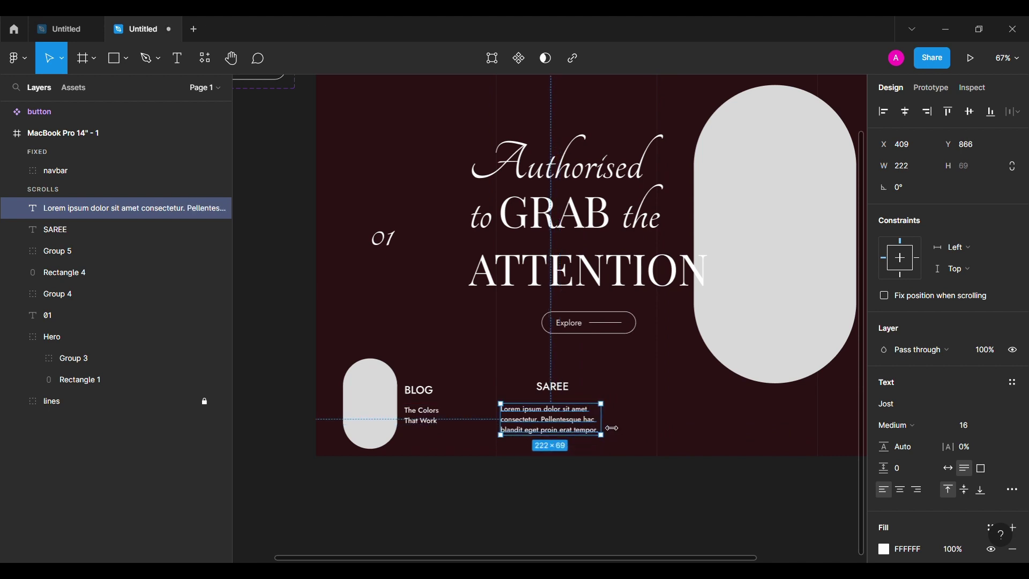
Centre the SAREE heading over its paragraph and group the two.
left_click(567, 392, "shift")
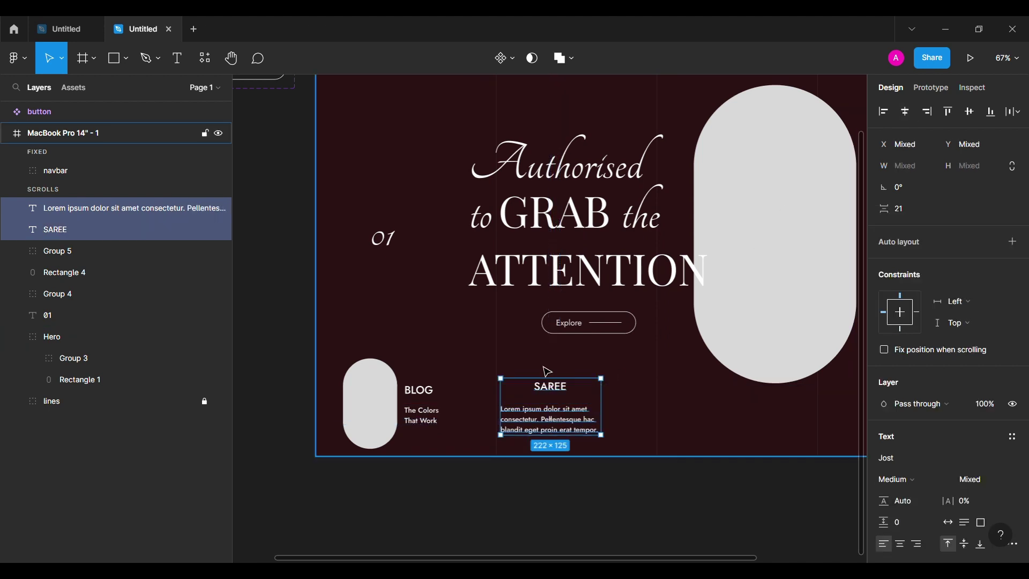
key("ctrl+g")
Group the blog text group with the small pill shape.
left_click(108, 230)
left_click(78, 252, "shift")
key("ctrl+g")
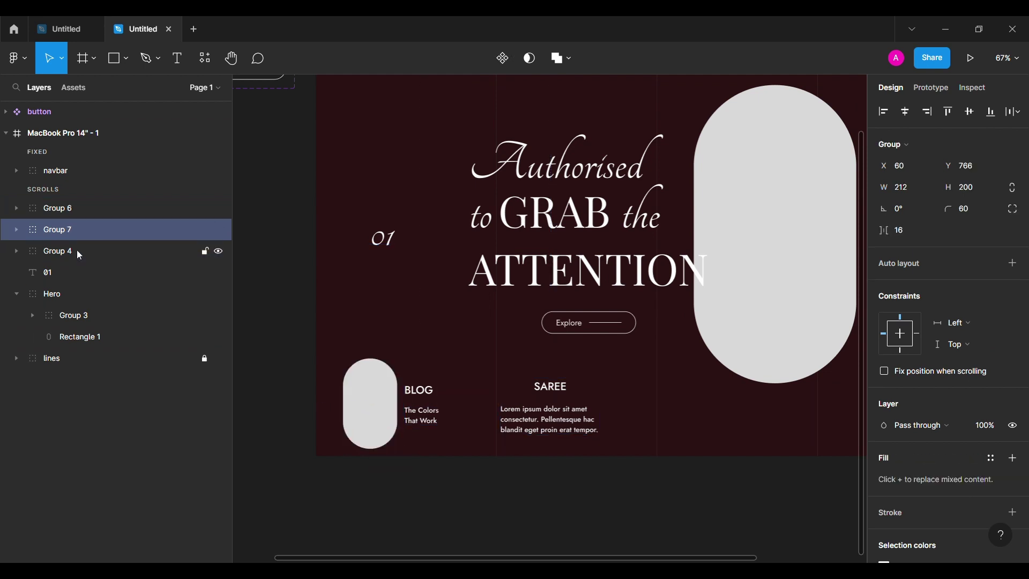
left_click(81, 251)
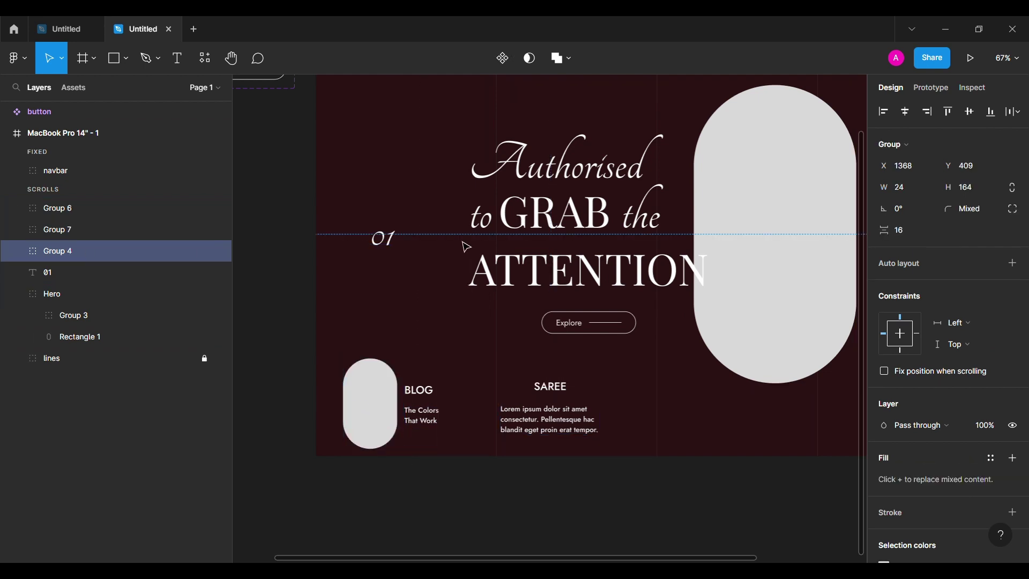
left_click(305, 470)
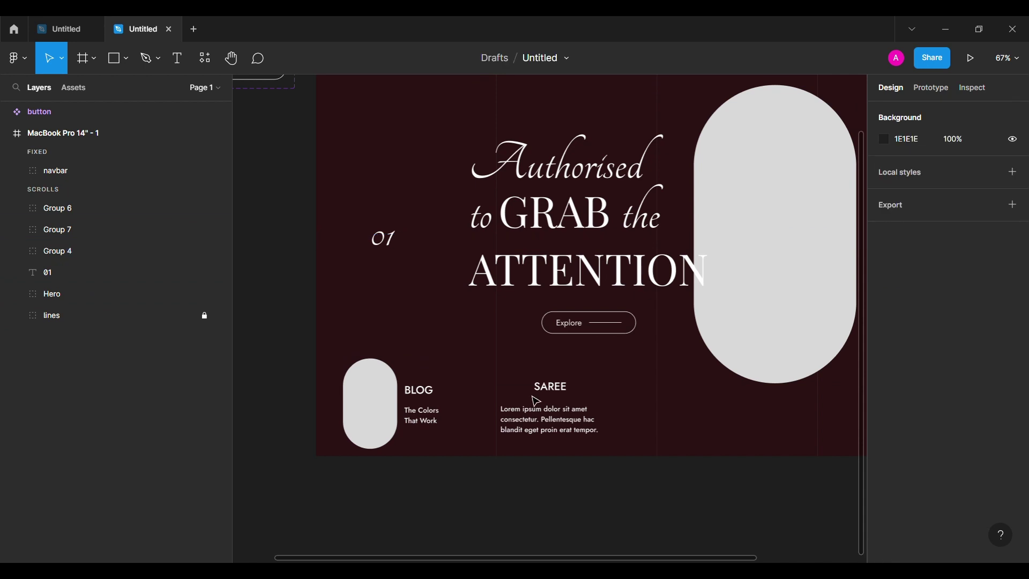
Centre-align the text of the three-line paragraph beneath the SAREE heading.
left_click(566, 392)
double_click(570, 424)
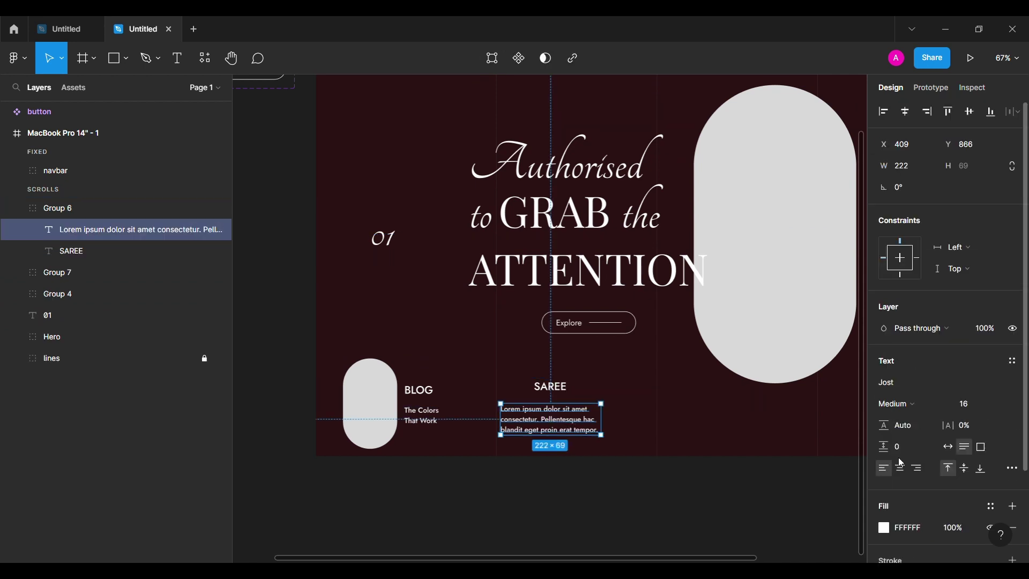
left_click(585, 475)
Duplicate the SAREE text group beside the original and rewrite the copy's heading as "SUITS".
left_click_drag(570, 437, 693, 427)
double_click(686, 392)
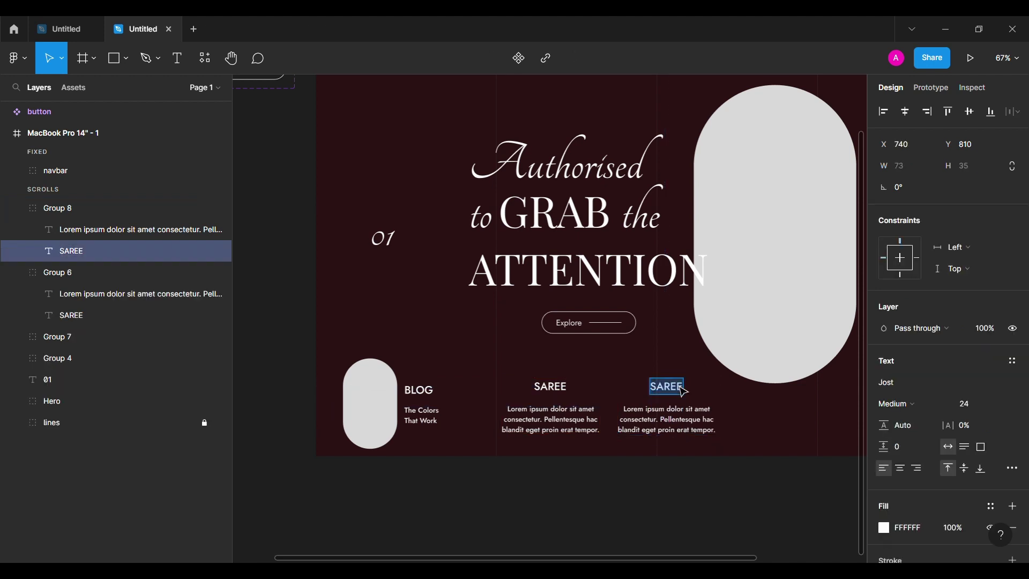
Position the SAREE group at X 432 and the SUITS group at X 714, both at Y 804, vertically centred with the blog group.
left_click(50, 272)
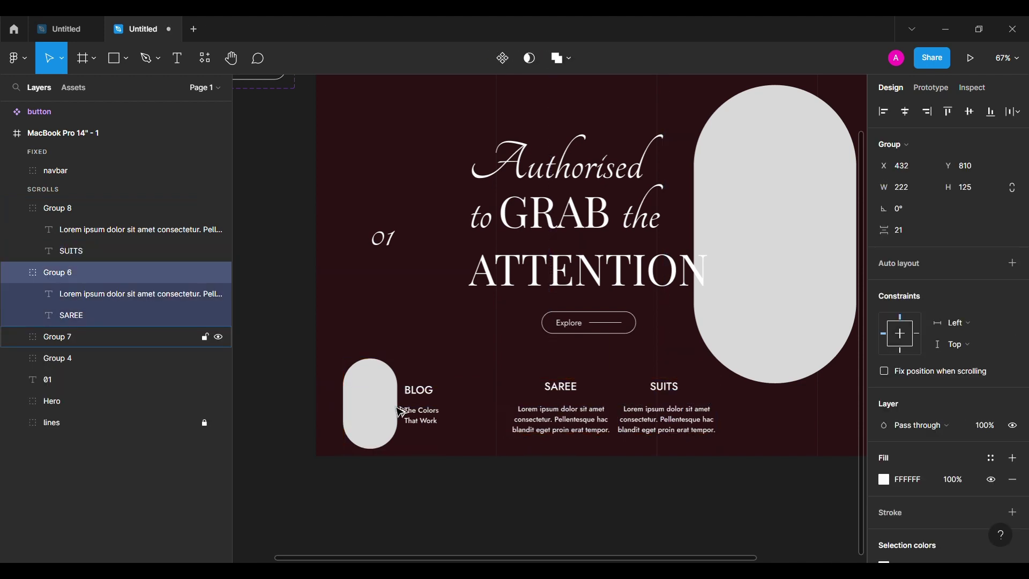
left_click(696, 419)
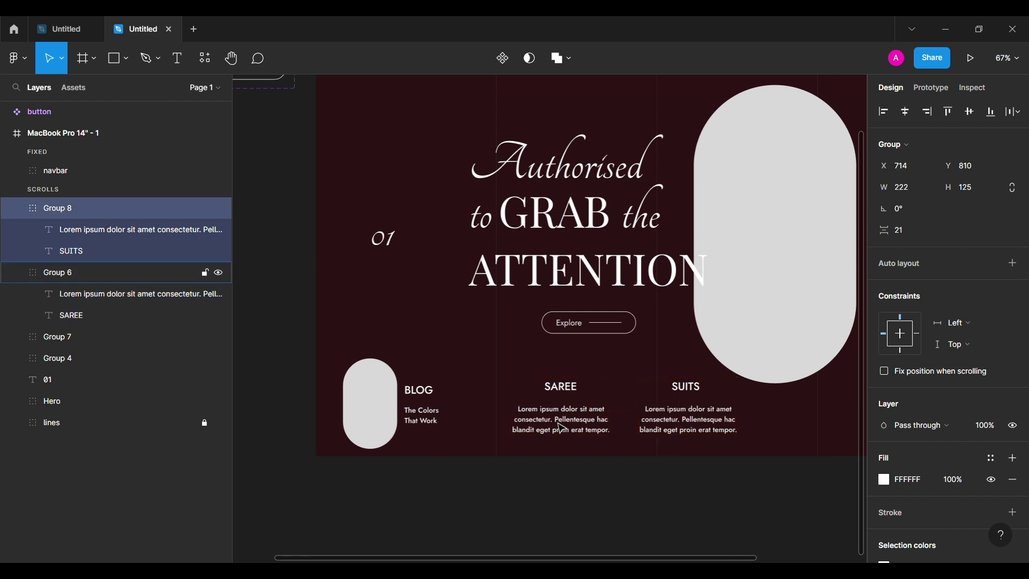
left_click(376, 408)
left_click(563, 409, "shift")
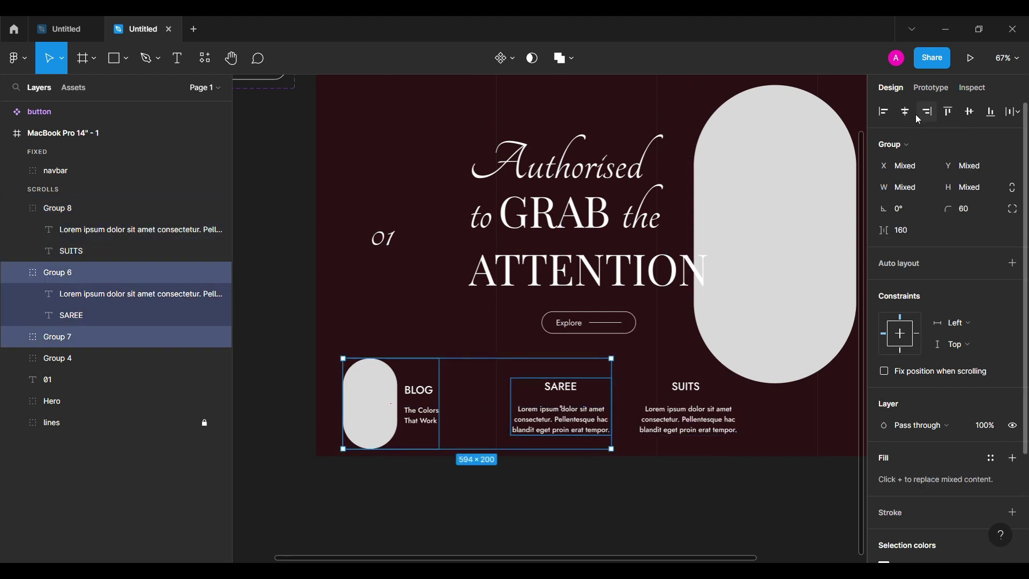
left_click(575, 417)
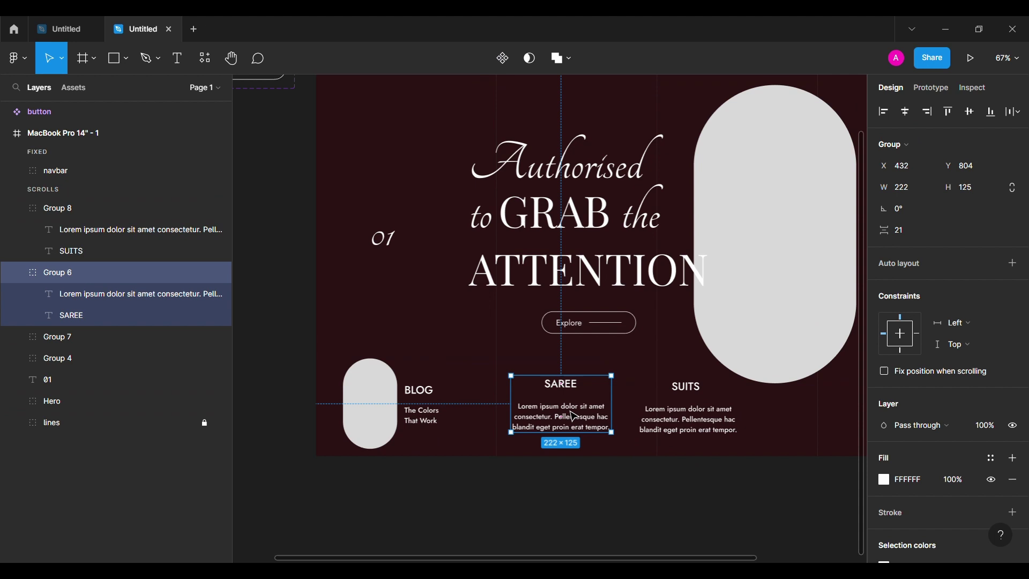
left_click(677, 421)
key("shift+1")
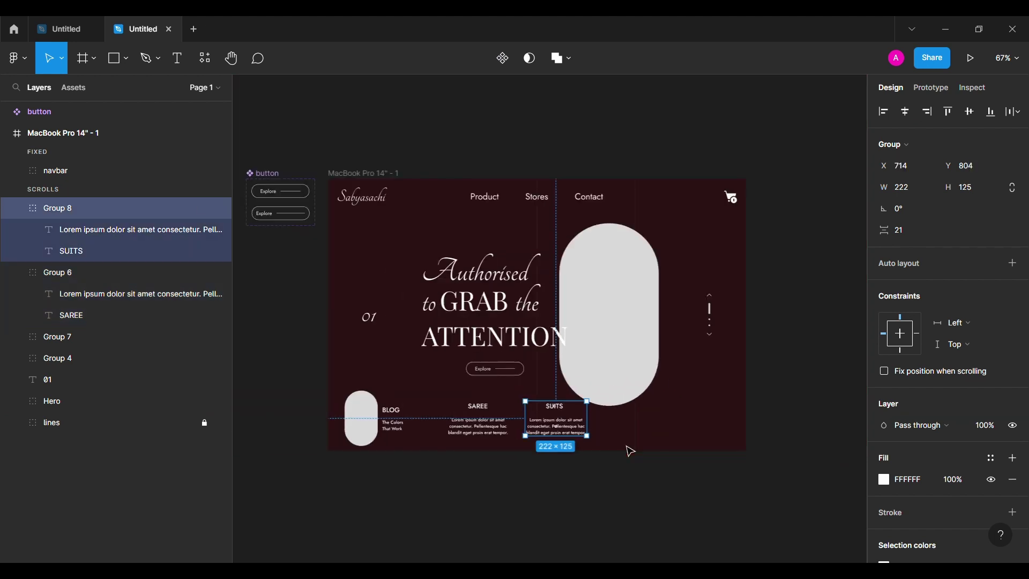
Move the Hero group with the headline and large pill up to Y 120.
left_click(631, 452)
left_click(613, 356)
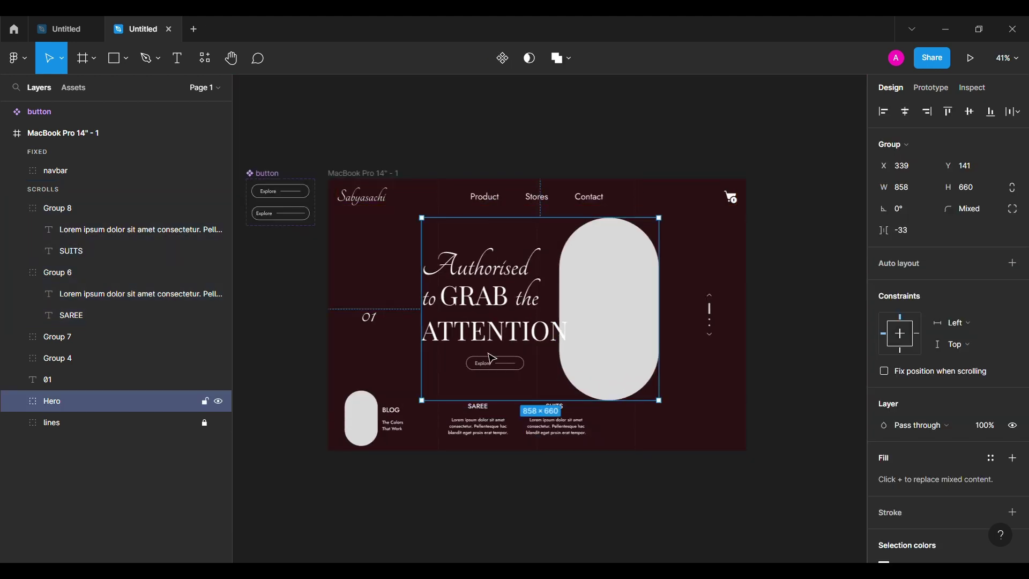
key("Up")
key("shift+Up")
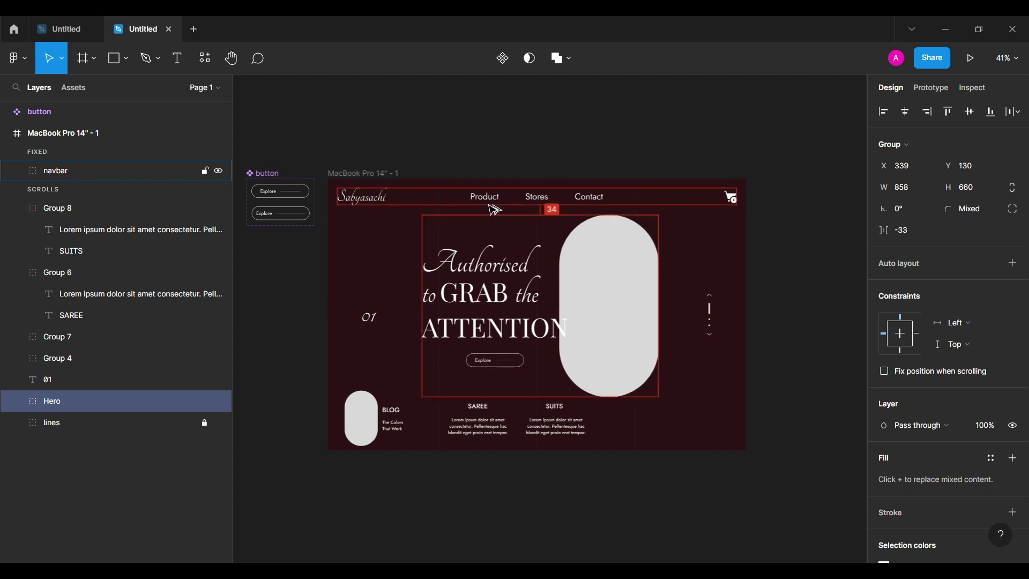
left_click(492, 459)
Add the Facebook, Twitter and Instagram icons, 42 px each and 32 px apart, near the frame's lower-right corner.
scroll(620, 404, "up", 3)
scroll(620, 403, "up", 1)
key("ctrl+v")
left_click_drag(559, 322, 669, 464)
key("alt")
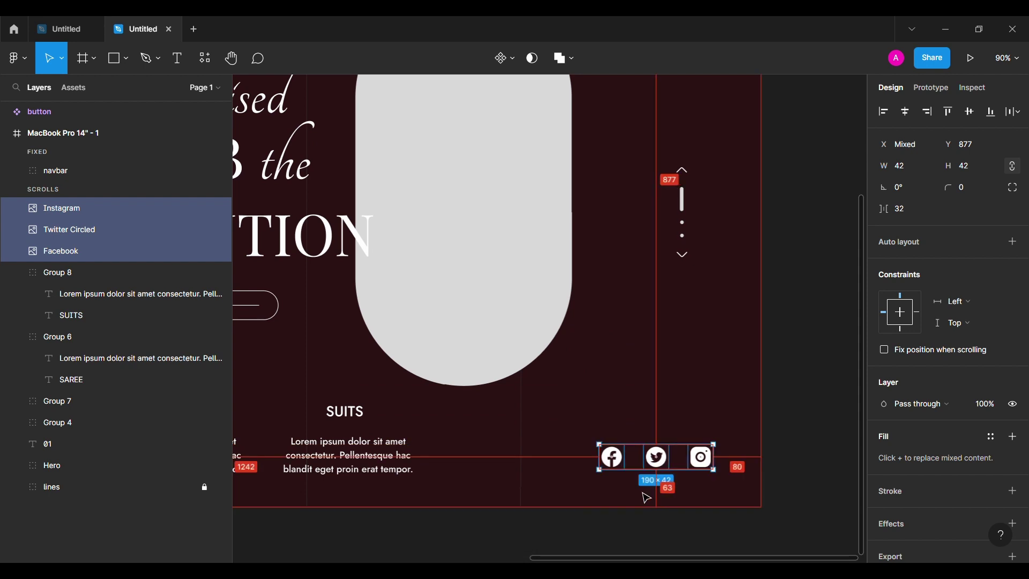
Lower the row of three social media icons to Y 900.
key("alt+shift+Down")
key("alt+shift+Down")
key("alt+Down")
key("alt+Down")
key("alt+Down")
scroll(645, 496, "down", 3)
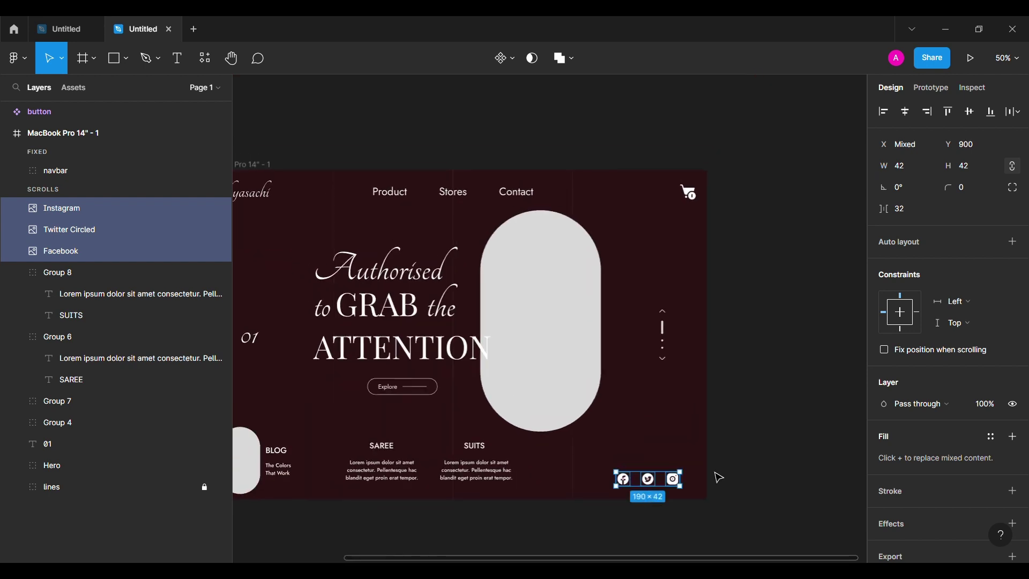
scroll(719, 477, "left", 2)
left_click(724, 445)
Place the red lehenga photo inside the large 360 × 660 hero pill.
double_click(641, 347)
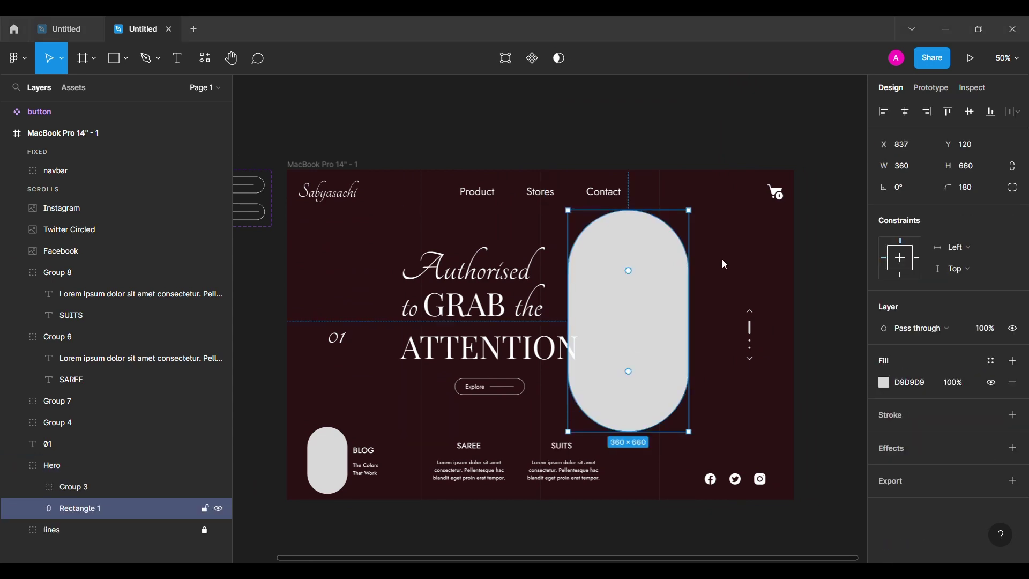
key("ctrl+shift+k")
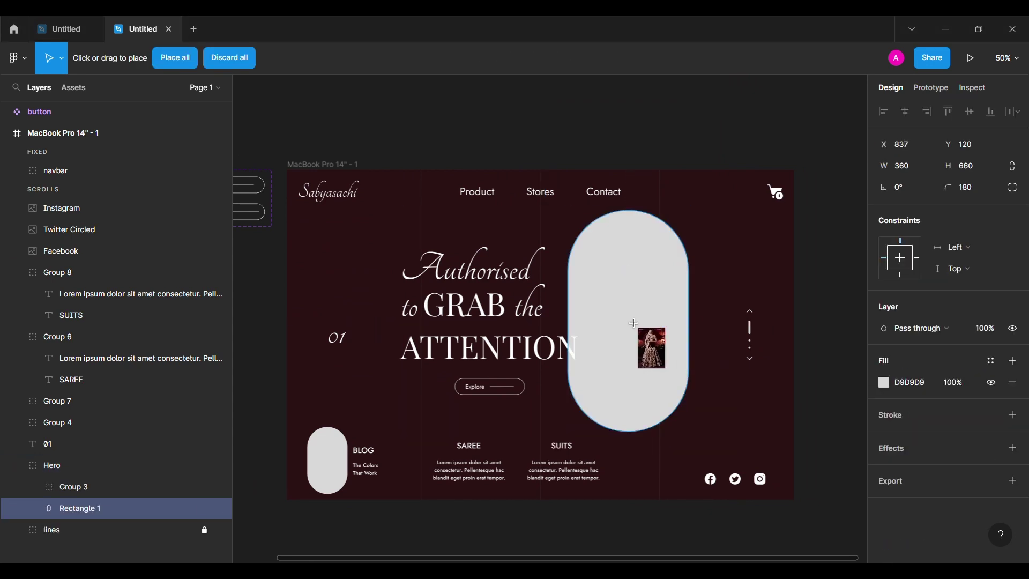
left_click(629, 320)
Set the red lehenga photo's image fill mode to Crop in the large hero pill.
left_click(884, 382)
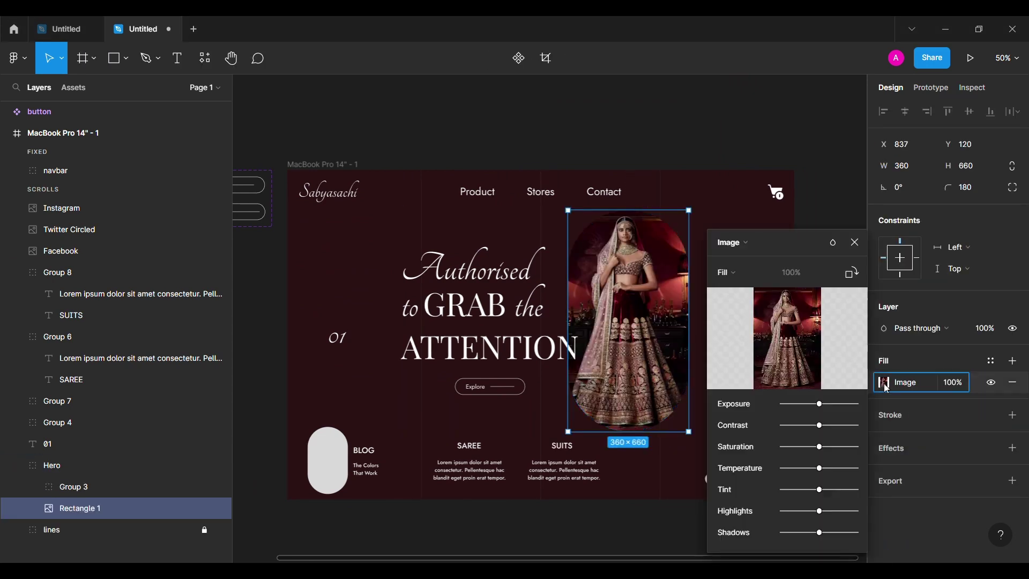
left_click(740, 271)
left_click(736, 303)
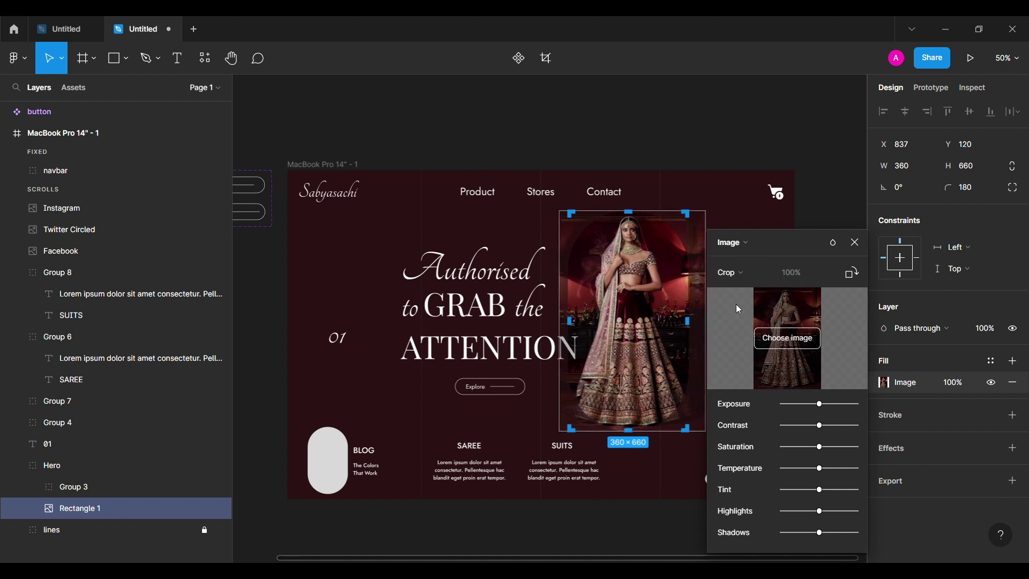
left_click(854, 242)
left_click(836, 268)
Place the bronze lehenga photo in the small pill beside BLOG and set its image fill mode to Crop.
double_click(422, 409)
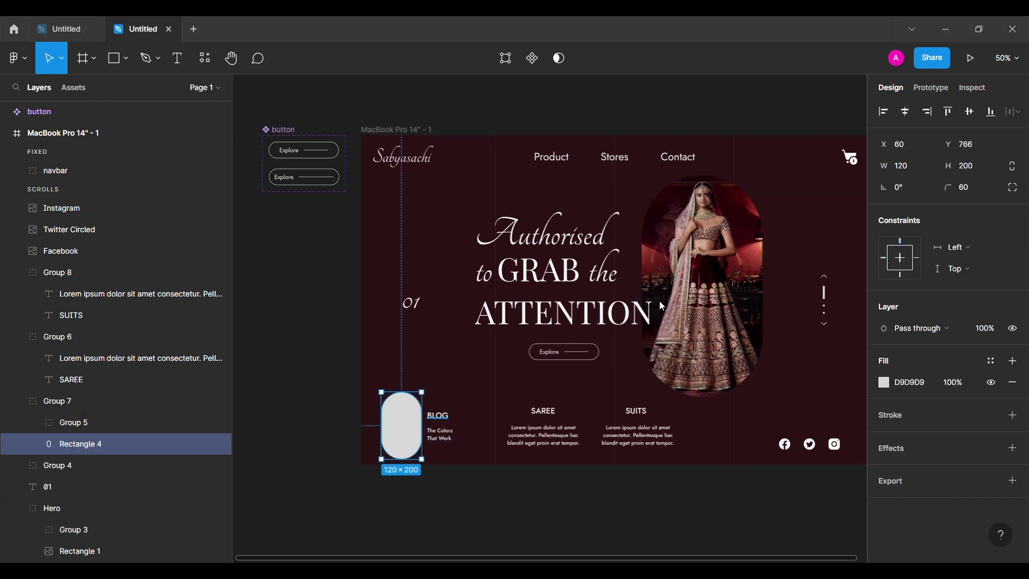
left_click(402, 427)
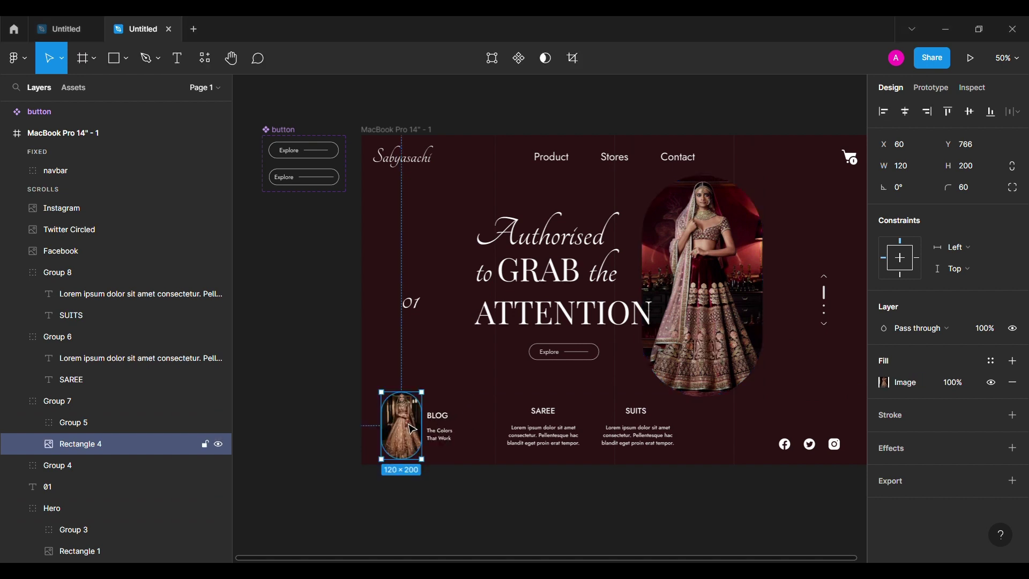
left_click(884, 382)
left_click(727, 273)
left_click(742, 300)
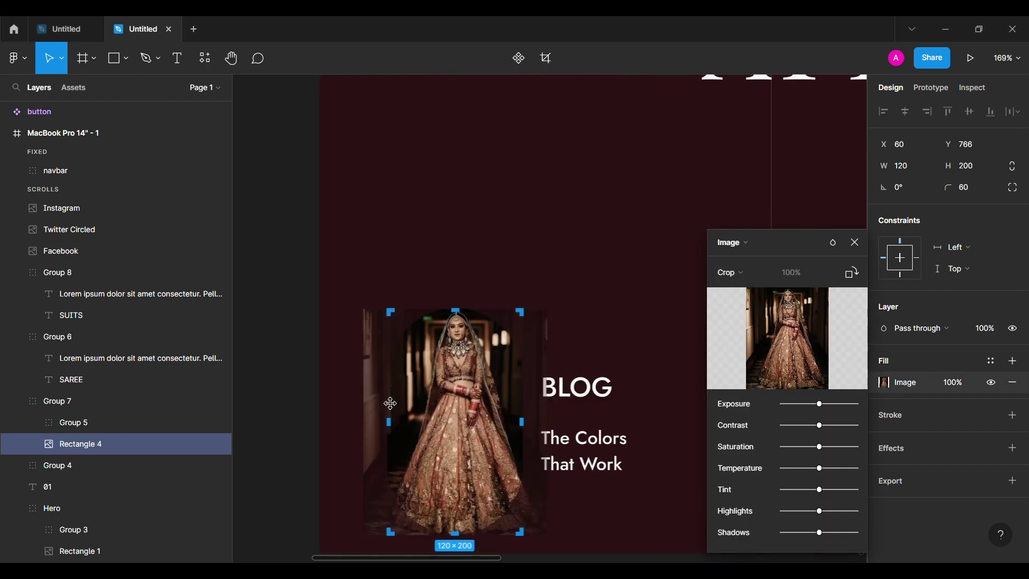
left_click(855, 241)
left_click(542, 230)
Collapse the expanded Group 8, Group 6, Group 7 and Hero layers.
scroll(542, 230, "down", 6)
scroll(542, 230, "up", 3)
scroll(542, 230, "right", 2)
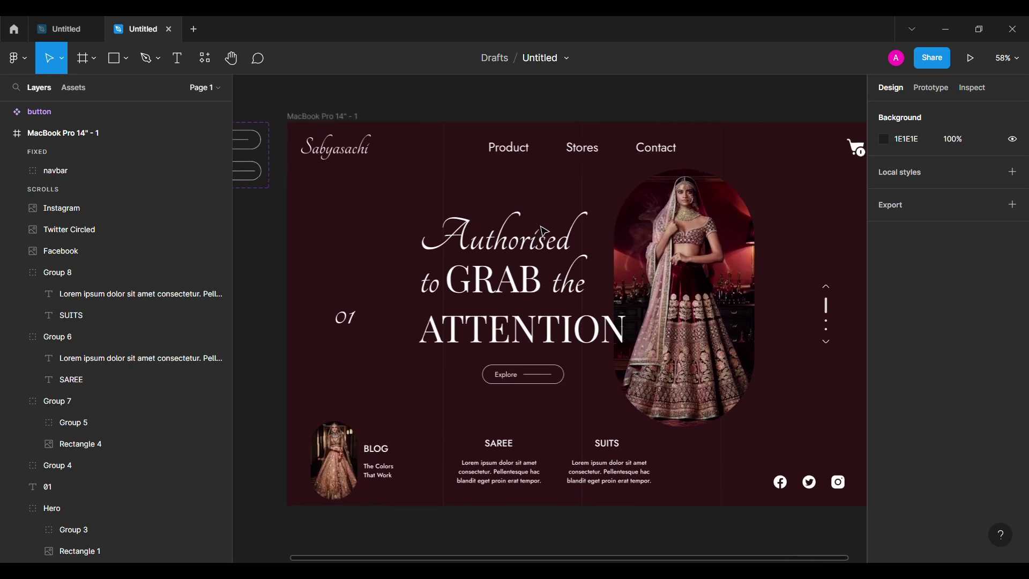
left_click(16, 272)
left_click(16, 294)
left_click(16, 316)
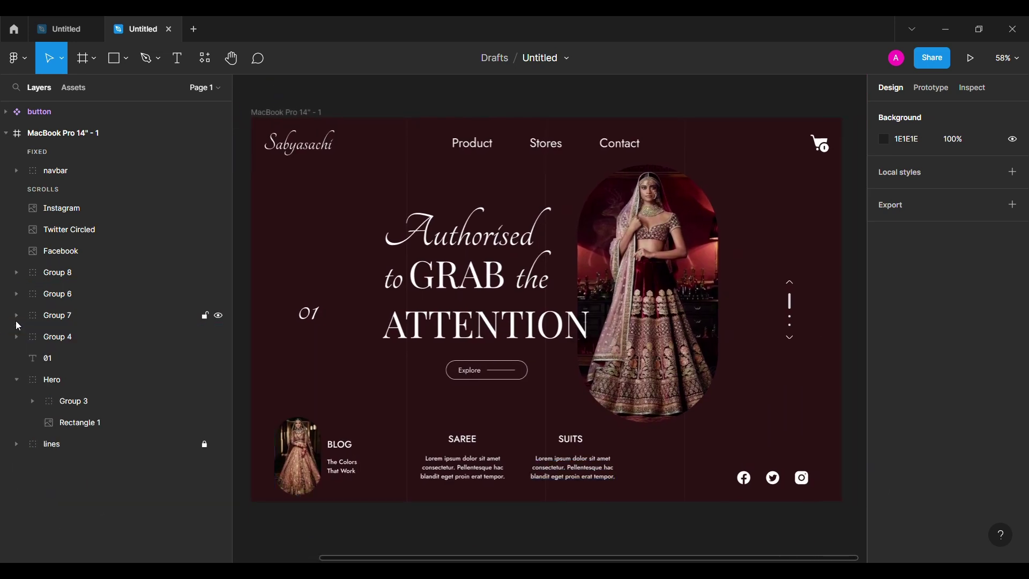
left_click(16, 380)
Duplicate the MacBook Pro 14" - 1 frame directly below the original.
scroll(572, 453, "down", 3)
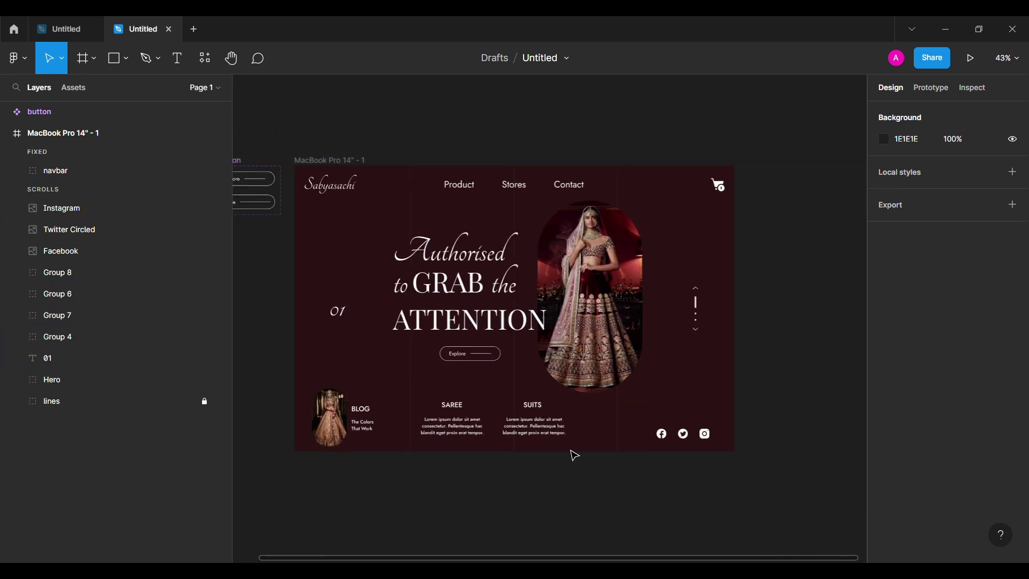
scroll(572, 452, "down", 2)
left_click(354, 111)
left_click_drag(352, 108, 358, 415, "alt")
Replace the large pill's picture in the duplicated frame with the navy blue lehenga photo and open its image fill settings.
scroll(358, 416, "down", 3)
scroll(358, 415, "left", 1)
double_click(673, 387)
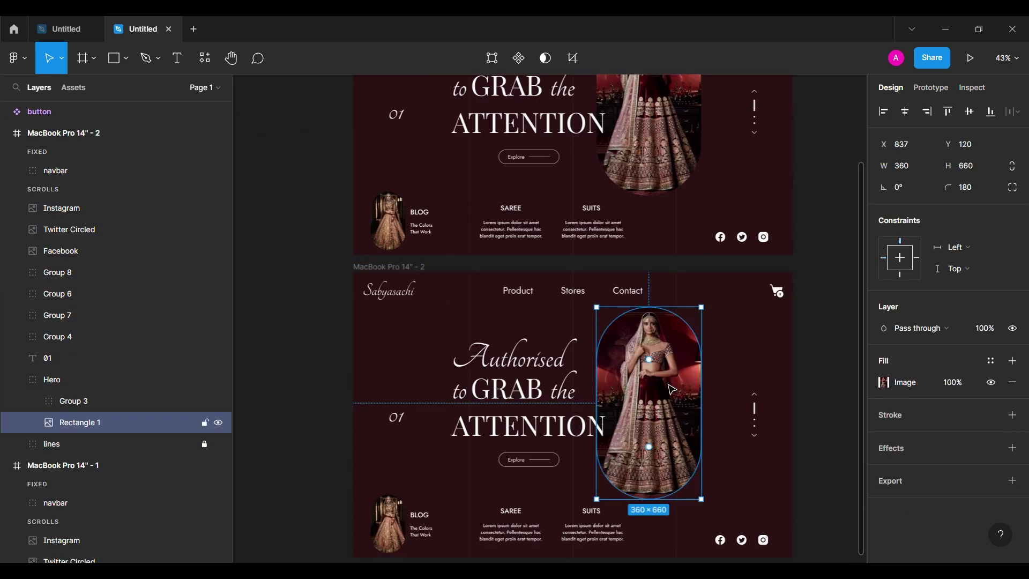
left_click(93, 60)
left_click(126, 60)
left_click(102, 187)
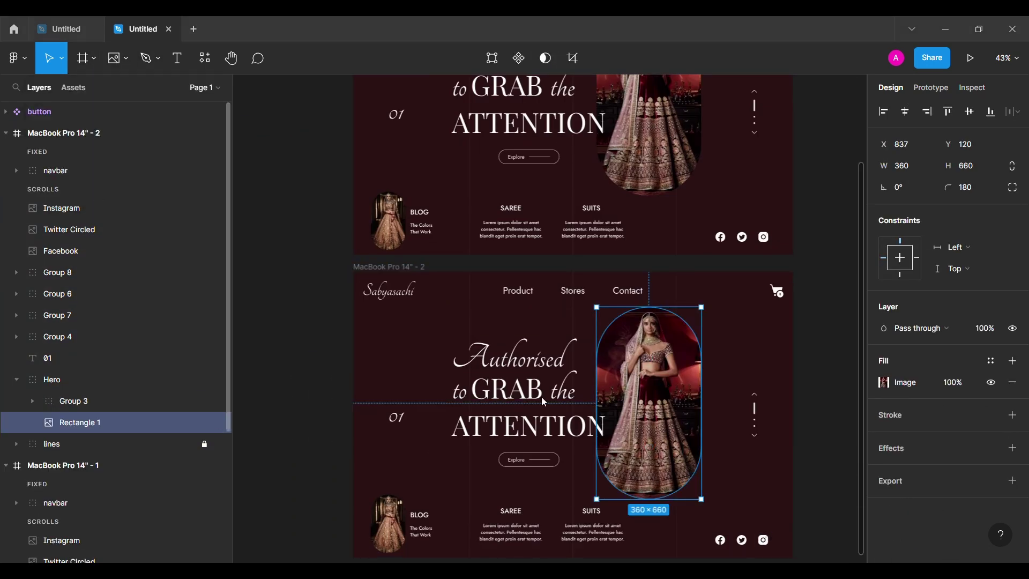
left_click(660, 393)
left_click(885, 382)
left_click(726, 271)
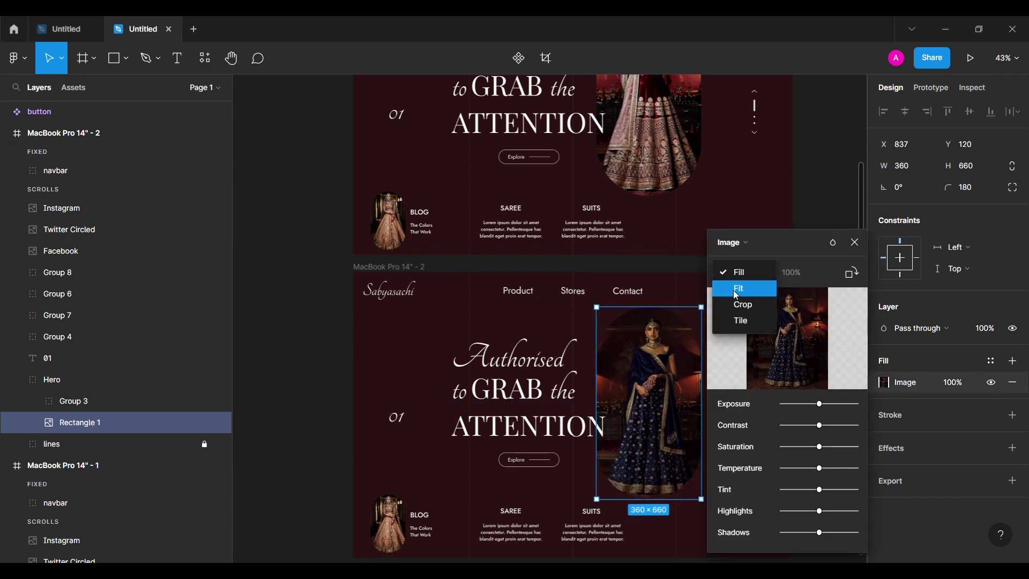
left_click(742, 301)
scroll(583, 411, "up", 5)
scroll(582, 411, "down", 2)
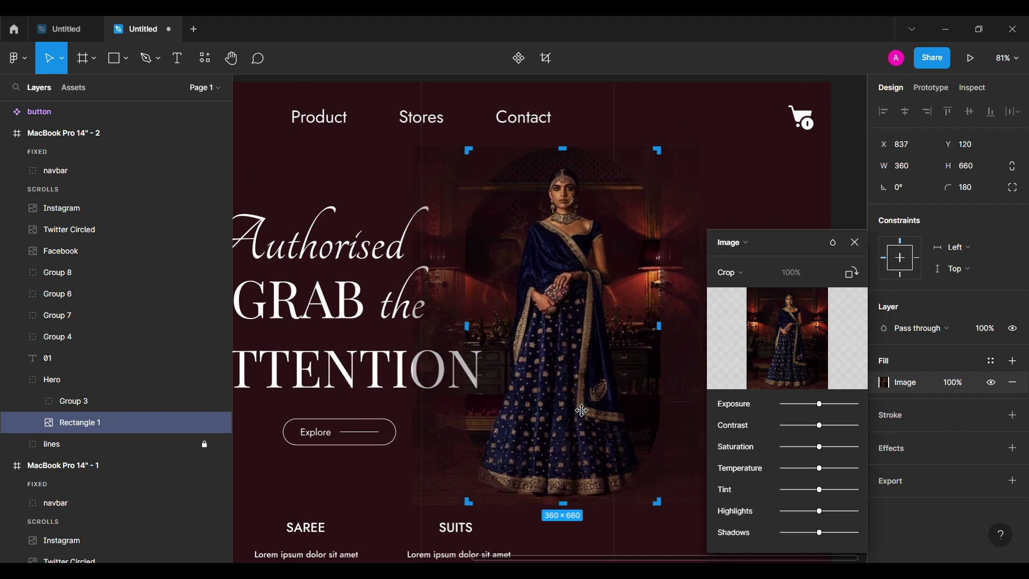
key("ctrl+z")
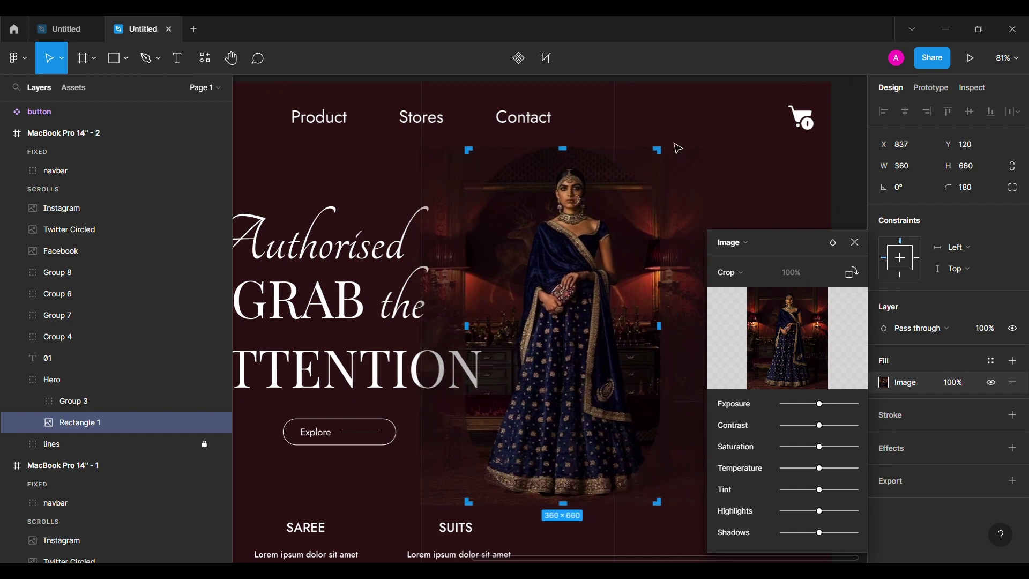
left_click_drag(719, 159, 718, 144)
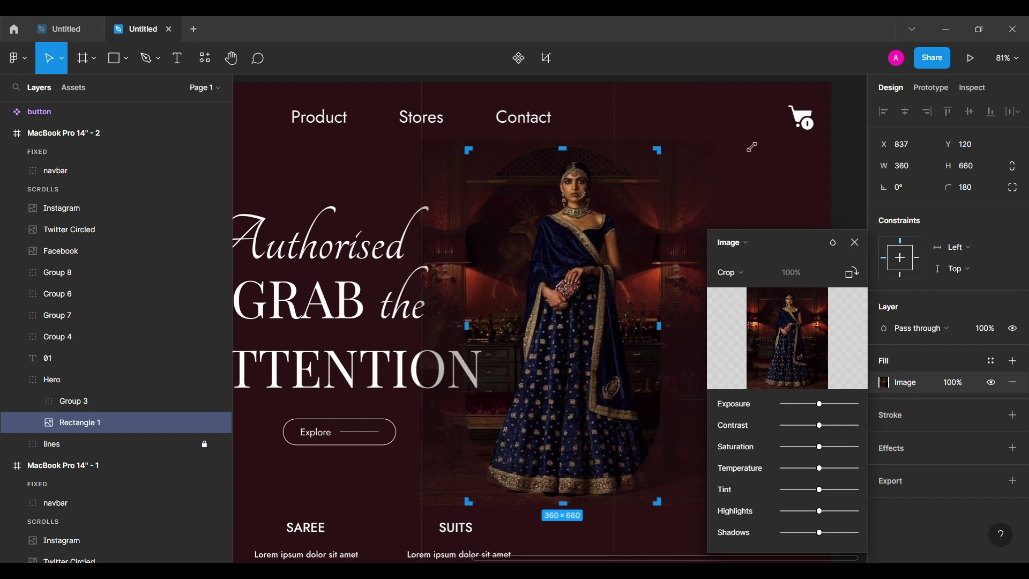
key("ctrl+z")
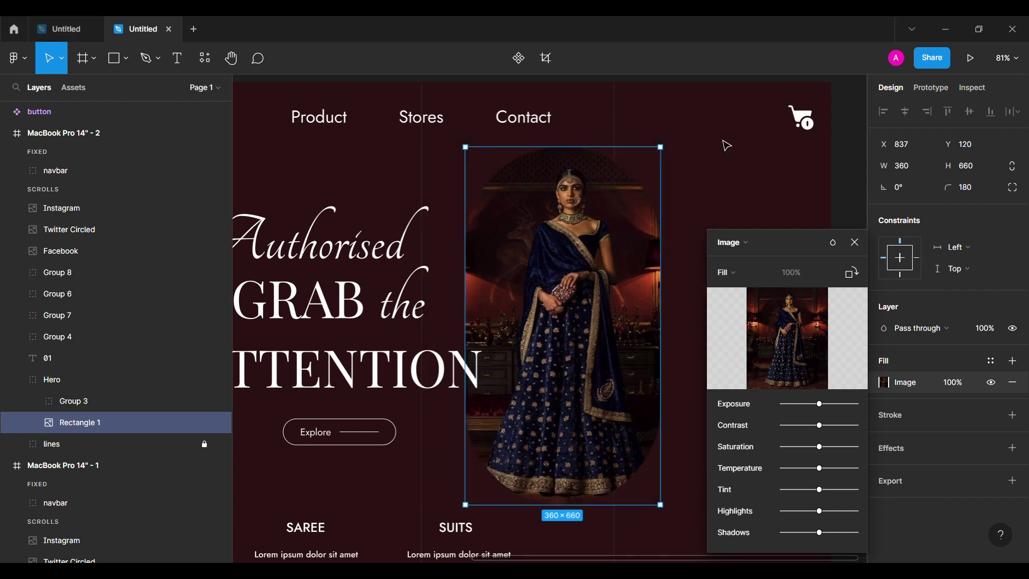
Set the navy photo's fill mode to Crop, enlarging it slightly and shifting it left to centre the model in the pill.
left_click(733, 268)
left_click(735, 294)
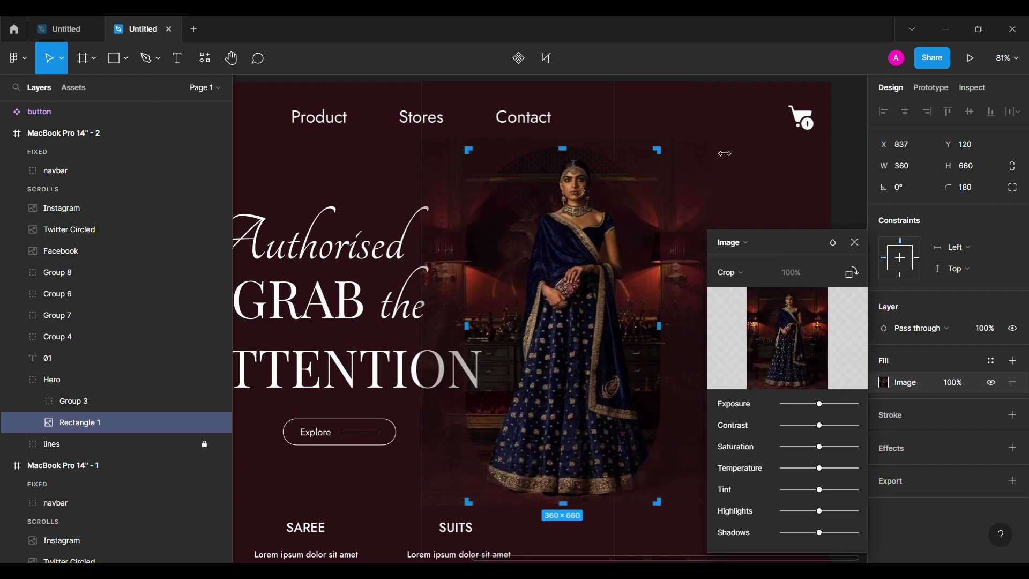
key("shift+Left")
key("shift+Left")
key("shift+Left")
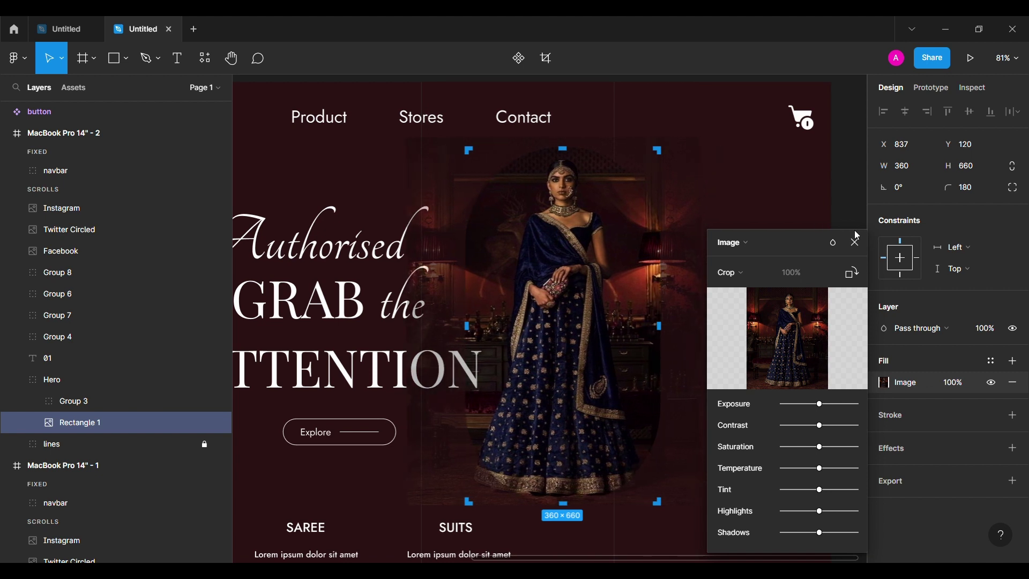
left_click(855, 242)
scroll(857, 247, "down", 3)
left_click(857, 251)
Replace the small blog pill's picture in the second frame with the blue outfit photo on a pink background.
scroll(858, 252, "left", 1)
scroll(857, 251, "down", 1)
double_click(354, 411)
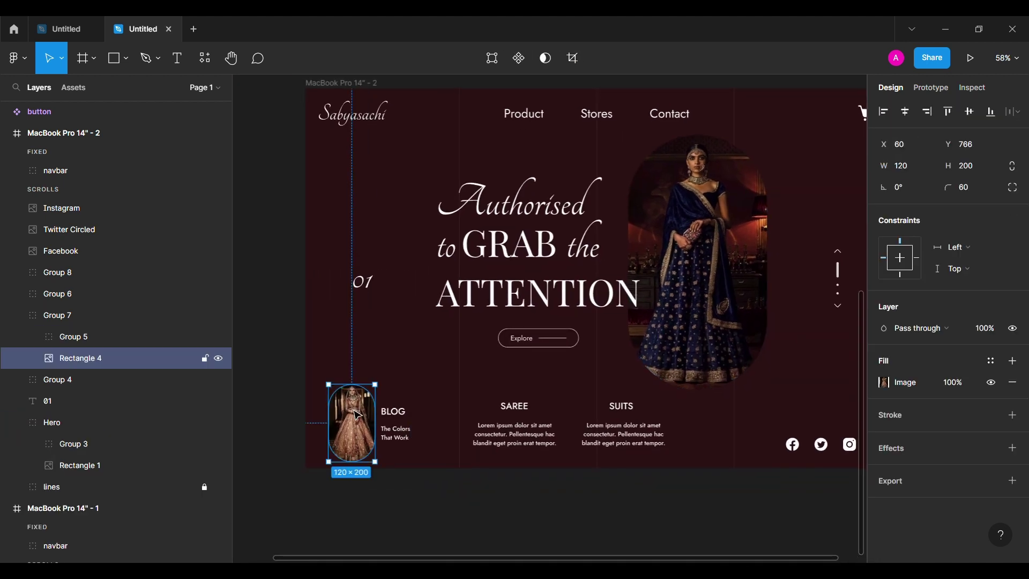
left_click(551, 339)
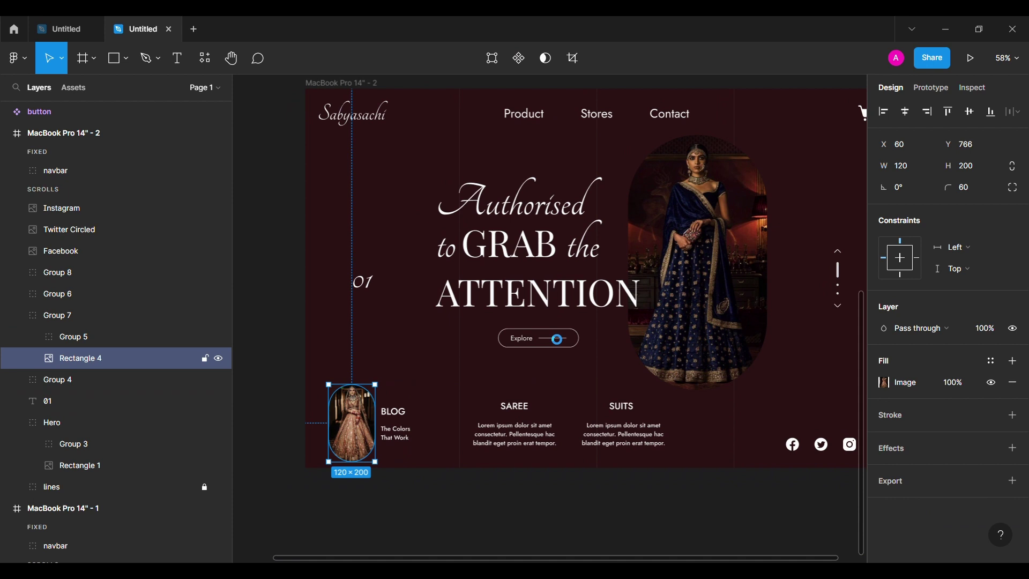
left_click(352, 419)
left_click(275, 414)
Change the background fill of the MacBook Pro 14" - 2 frame to dark navy blue.
scroll(275, 414, "up", 1)
scroll(275, 415, "up", 1)
left_click(332, 114)
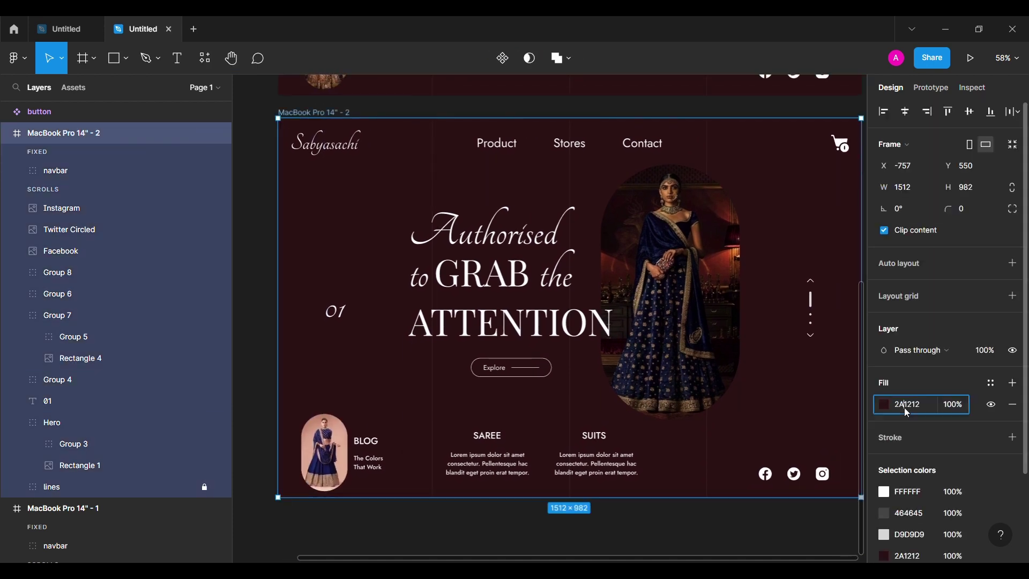
key("Return")
left_click(705, 529)
Duplicate the blue MacBook Pro 14" - 2 frame directly below itself as a third frame.
scroll(706, 529, "down", 5)
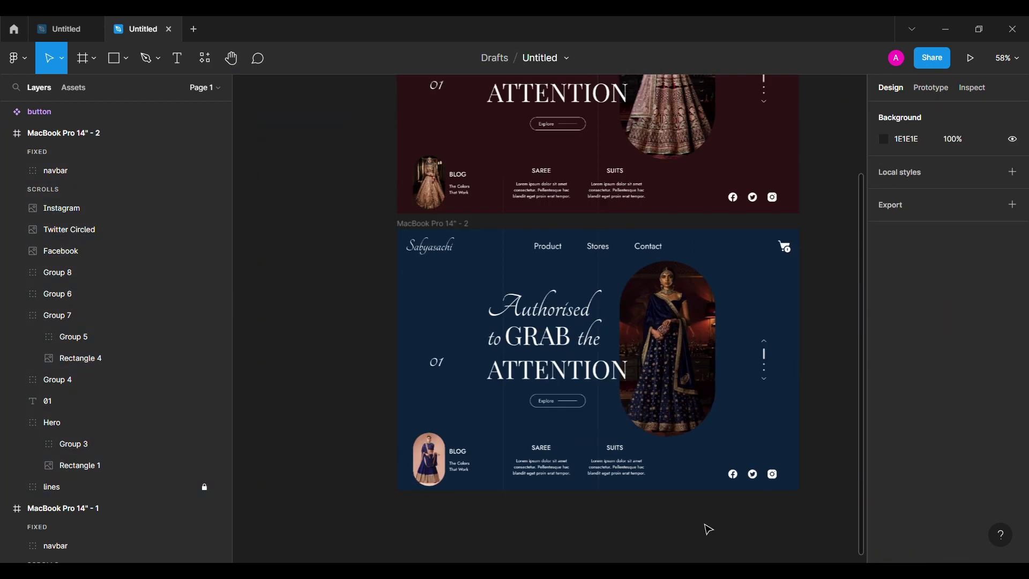
scroll(705, 525, "down", 1)
left_click_drag(444, 133, 444, 385)
Change the slide number in the MacBook Pro 14" - 2 frame to 02 and move its slider indicator's bar between the two dots.
left_click(433, 264)
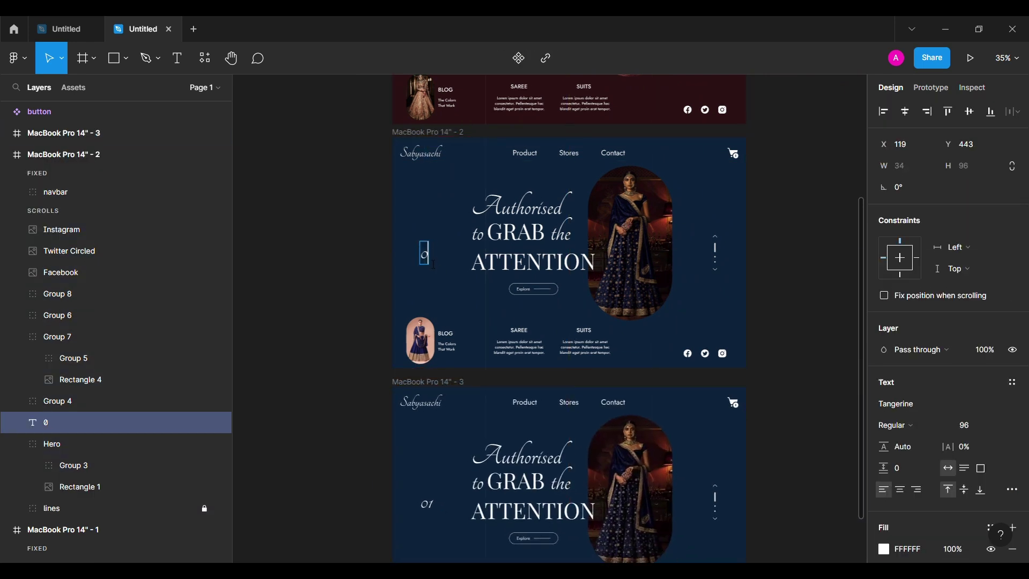
scroll(744, 225, "up", 8)
scroll(749, 207, "down", 2)
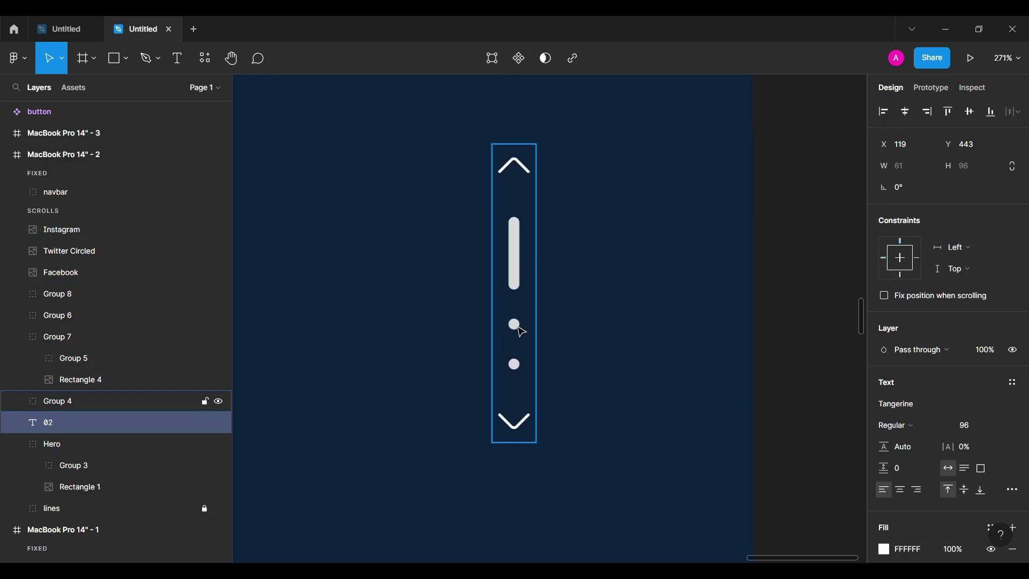
double_click(517, 325)
key("shift+Return")
key("shift+2")
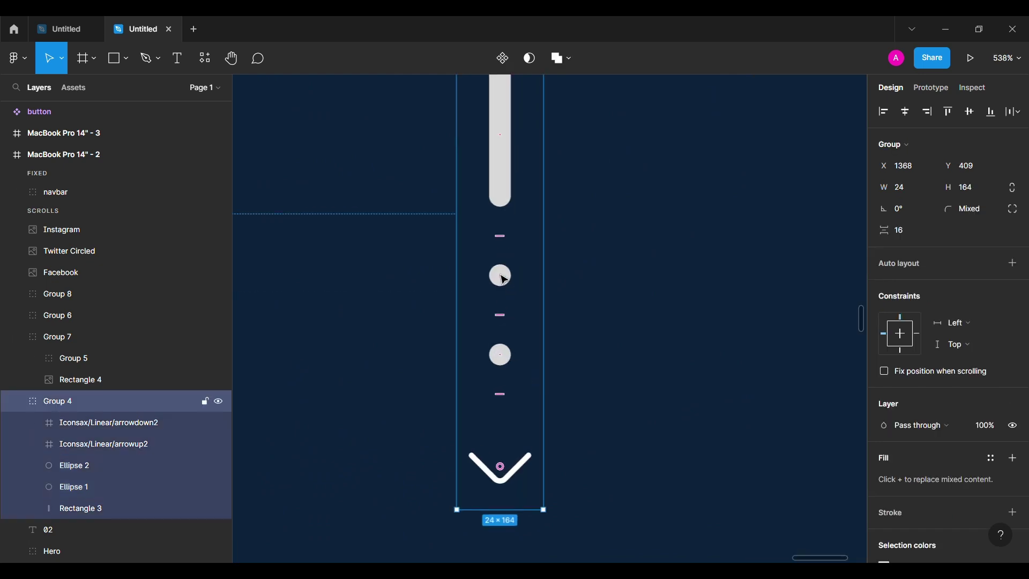
scroll(506, 282, "up", 3, "ctrl")
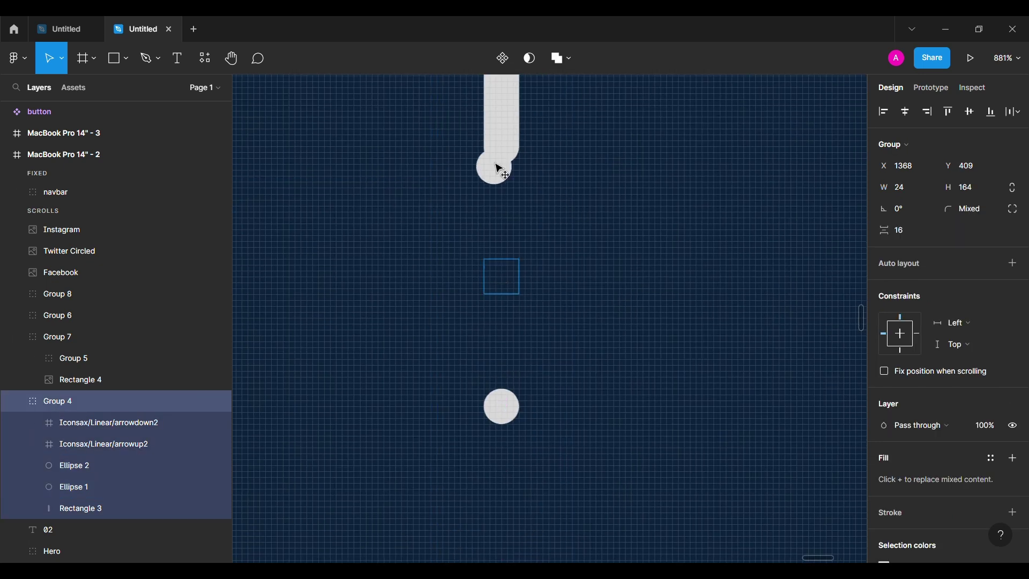
scroll(500, 168, "up", 5)
scroll(506, 100, "down", 4, "ctrl")
left_click(777, 255)
scroll(777, 255, "left", 1)
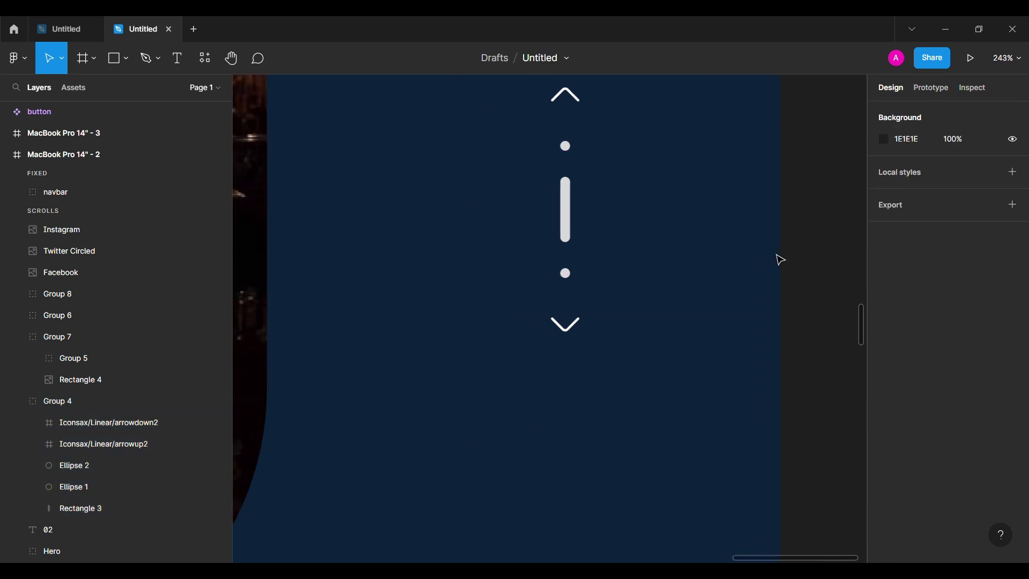
Move one dot of the slider indicator in the MacBook Pro 14" - 3 frame above the bar.
scroll(777, 255, "down", 5, "ctrl")
scroll(777, 255, "down", 5)
scroll(777, 255, "up", 5, "ctrl")
scroll(650, 260, "down", 3)
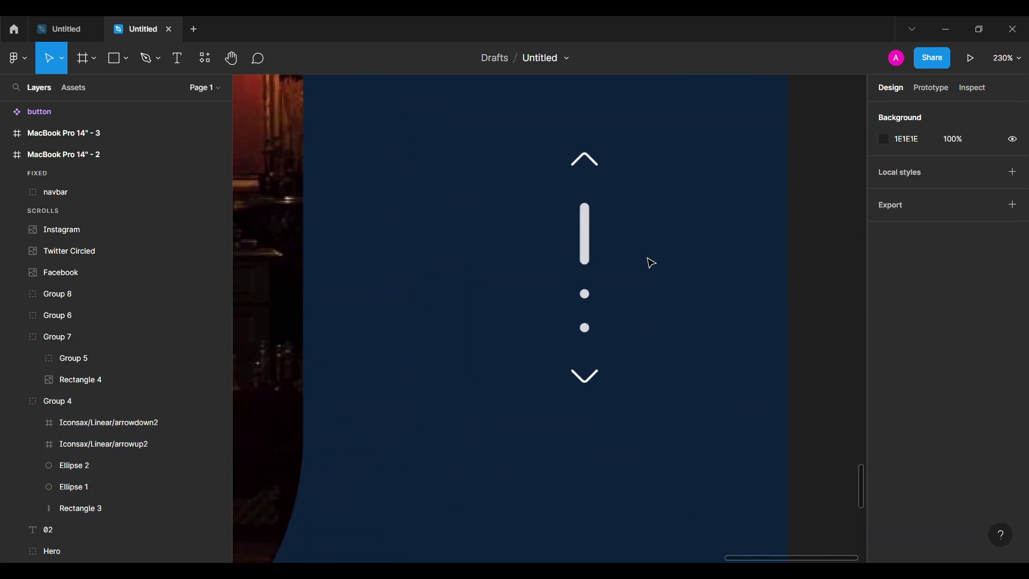
scroll(651, 259, "up", 5, "ctrl")
left_click(470, 204)
left_click_drag(478, 464, 479, 375)
key("ctrl+z")
scroll(483, 470, "up", 5)
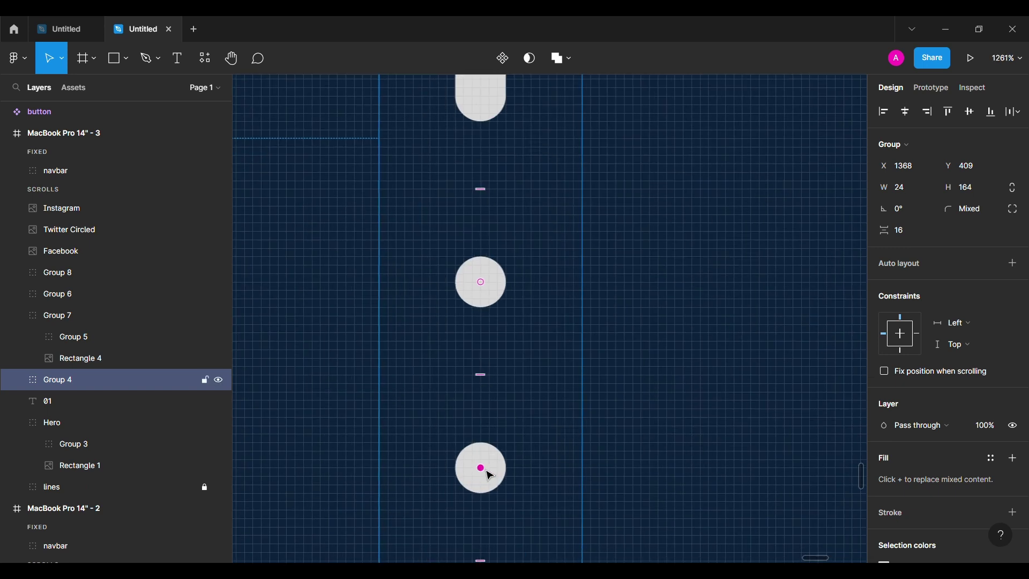
left_click_drag(487, 471, 488, 114)
Move the remaining dot of the third frame's slider indicator above the bar, making the bar the last item.
scroll(495, 100, "down", 8, "ctrl")
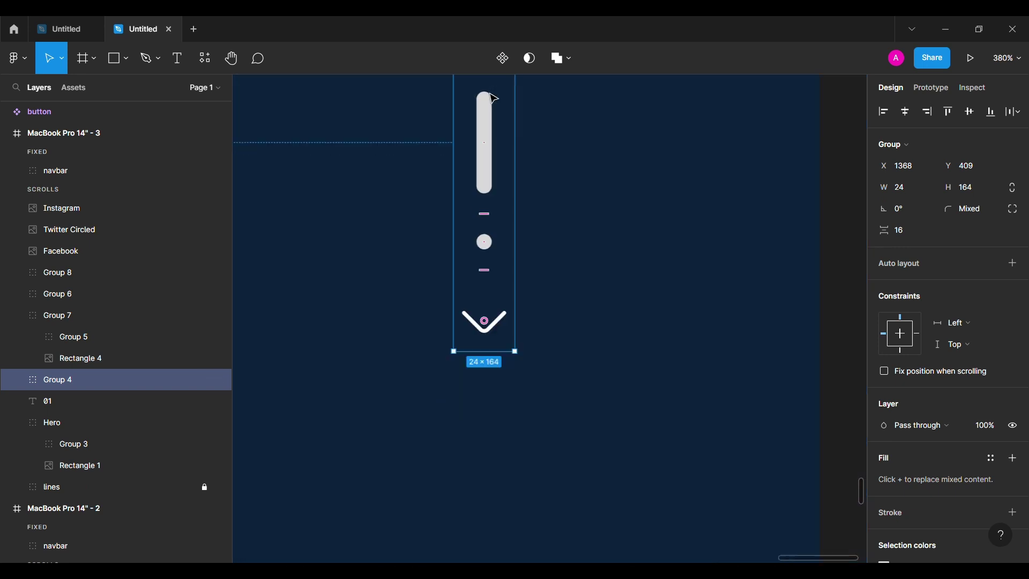
scroll(472, 452, "up", 3)
scroll(485, 391, "up", 7, "ctrl")
left_click_drag(494, 392, 494, 122)
scroll(495, 121, "down", 6, "ctrl")
scroll(495, 122, "up", 3)
right_click(626, 228)
left_click(568, 241)
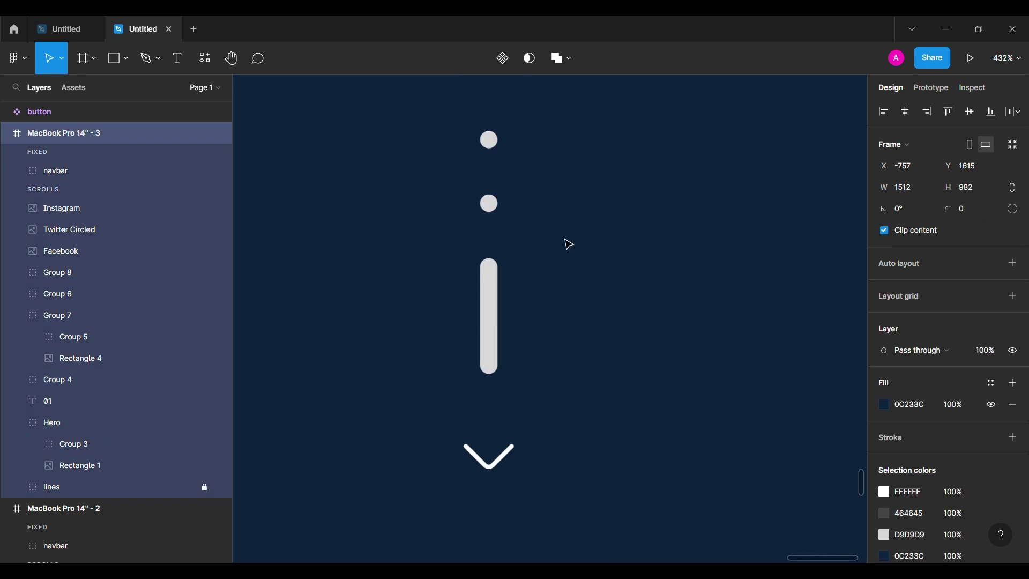
Change the slide number in the MacBook Pro 14" - 3 frame to 03.
scroll(511, 288, "down", 6, "ctrl")
scroll(512, 288, "down", 3, "ctrl")
left_click(429, 273)
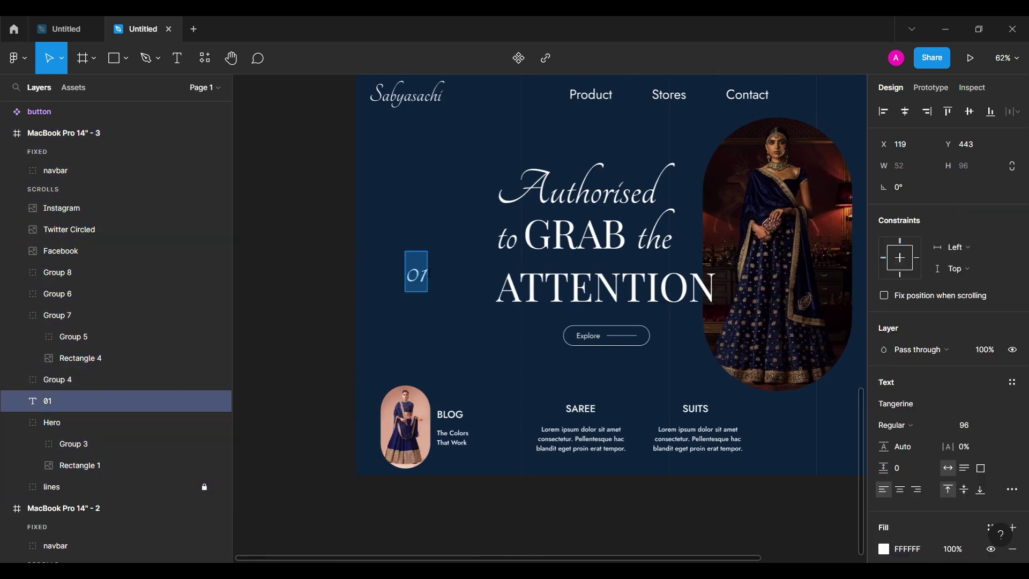
left_click(311, 283)
Align the number 01 in the maroon first frame with the Hero group by their vertical centres.
scroll(307, 280, "down", 2, "ctrl")
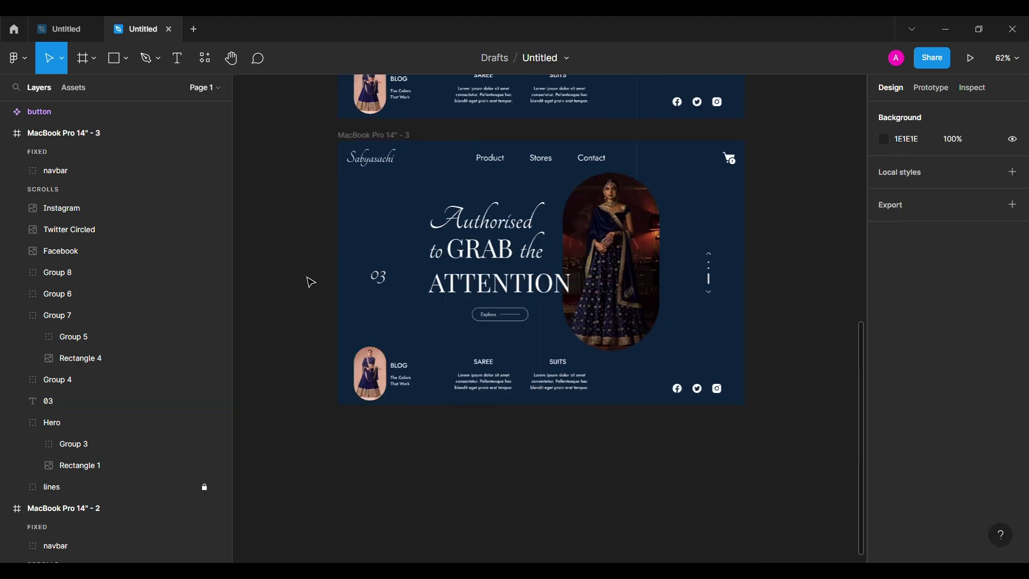
scroll(307, 281, "up", 9)
left_click(380, 211)
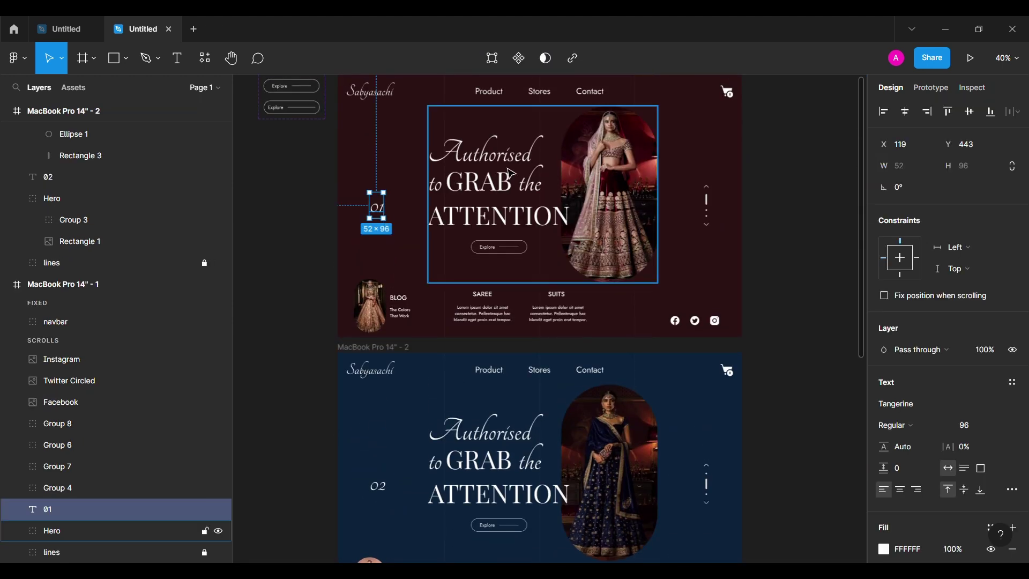
left_click(507, 176, "shift")
left_click(970, 112)
left_click(788, 185)
Align the slider indicator in the first frame with the Hero group by their vertical centres.
left_click(706, 214)
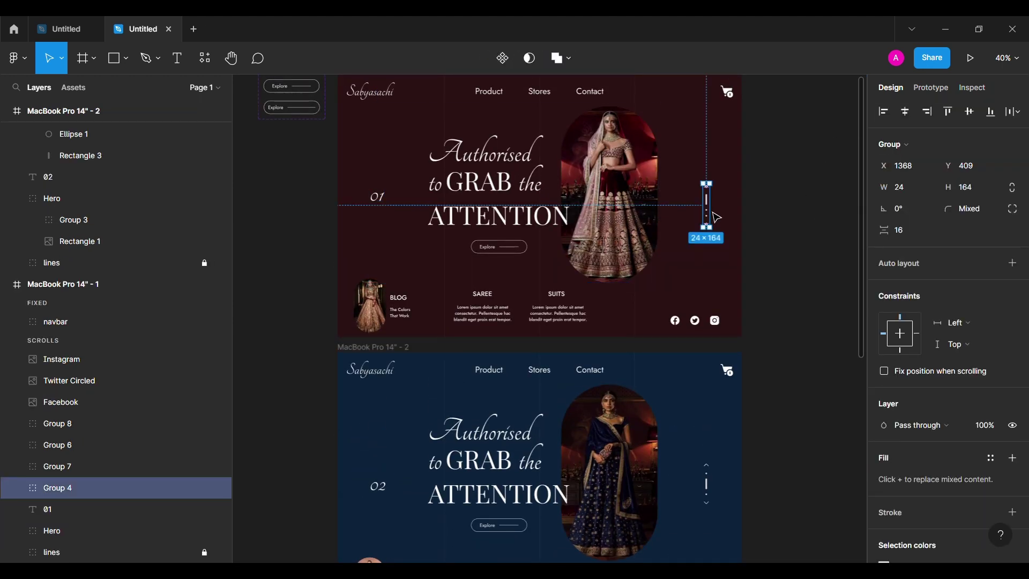
left_click(633, 214, "shift")
key("ctrl+z")
left_click(622, 201, "shift")
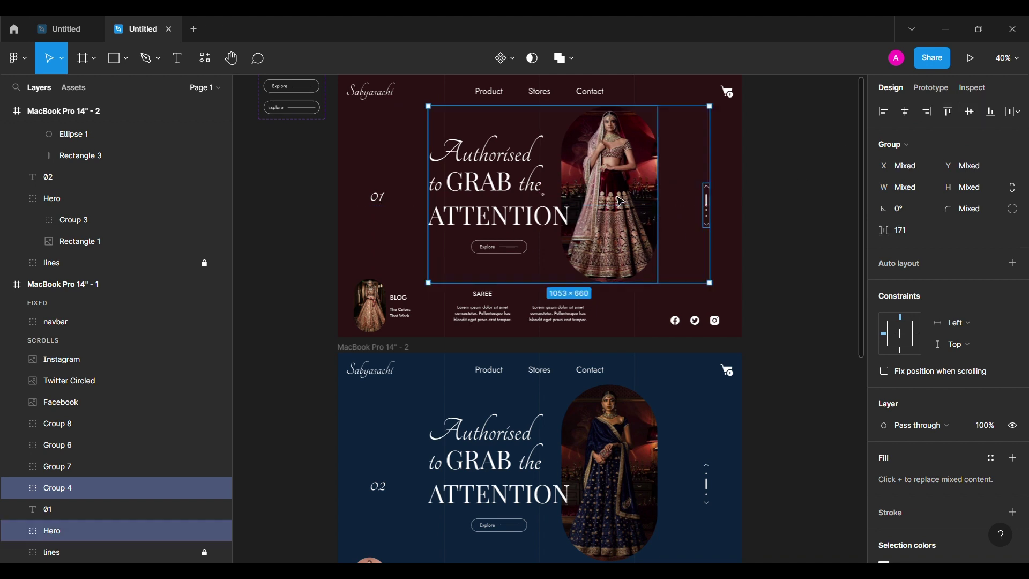
left_click(970, 112)
left_click(779, 241)
Align the number 02 and the slider indicator in the second frame with the vertical centre of its Hero group.
scroll(779, 241, "down", 3)
left_click(378, 338)
left_click(486, 325, "shift")
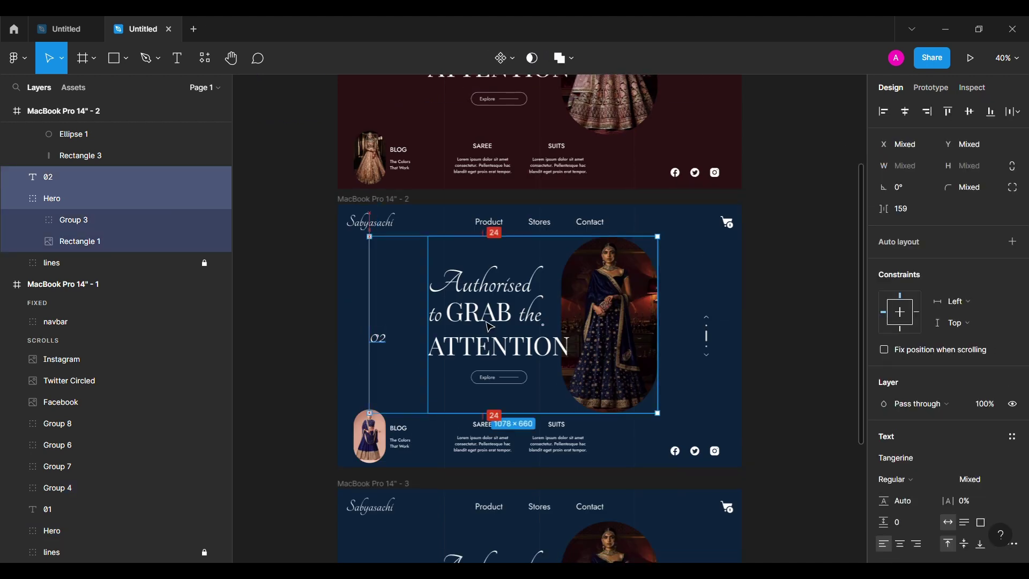
left_click(980, 111)
left_click(707, 336)
left_click(609, 322, "shift")
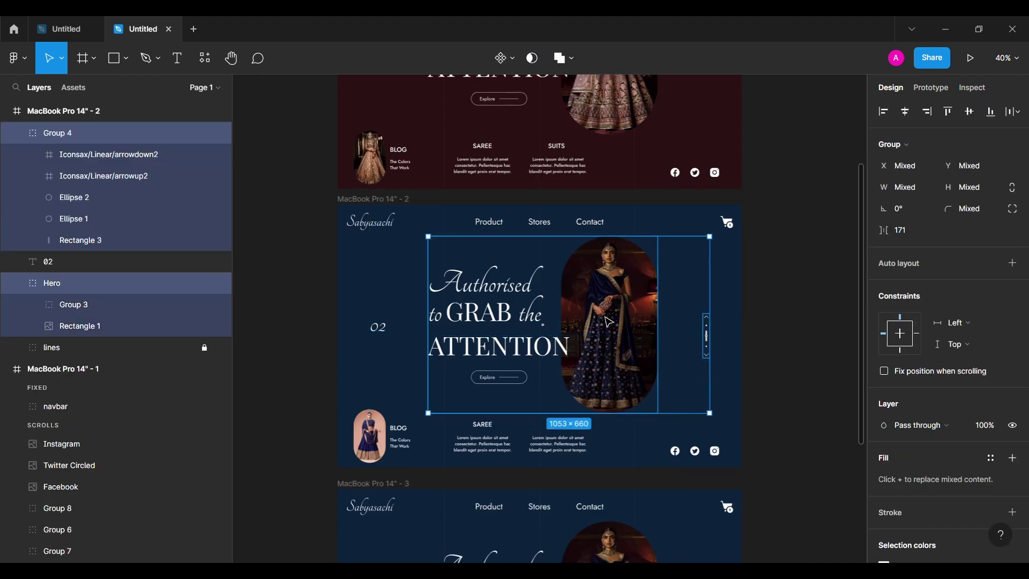
left_click(971, 117)
Align the slider indicator and the number 03 in the third frame with the vertical centre of its Hero group.
scroll(816, 363, "down", 3)
left_click(743, 458)
left_click(649, 452, "shift")
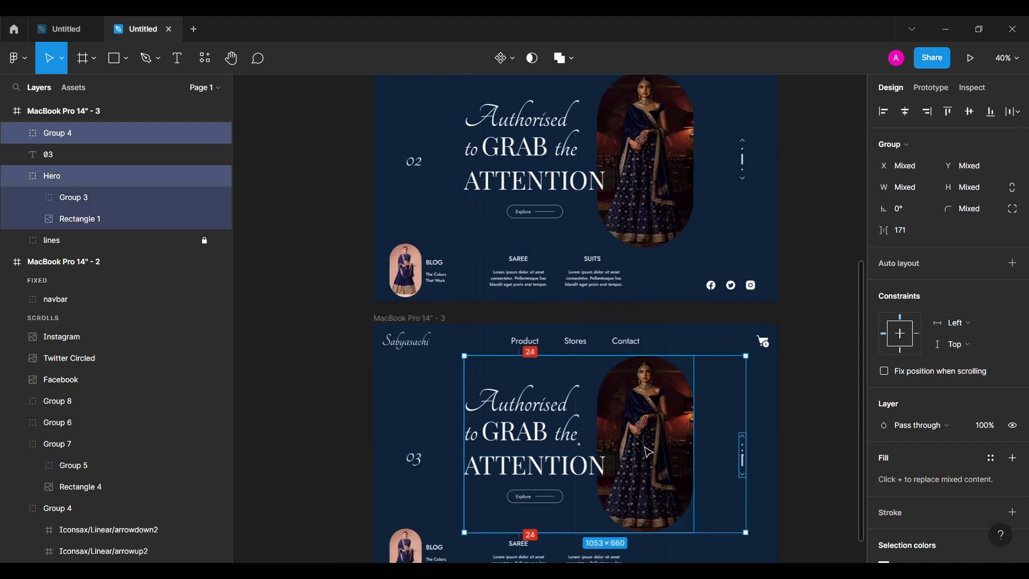
left_click(982, 113)
left_click(415, 459)
left_click(536, 408, "shift")
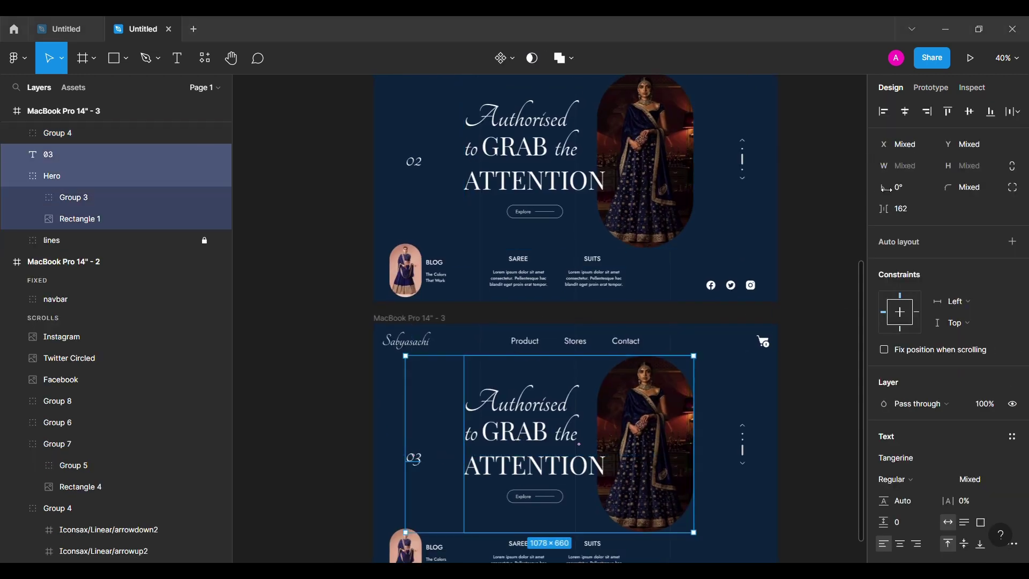
left_click(969, 112)
left_click(324, 285)
Replace the large pill's photo in the third frame with the green outfit photo on a floral background.
scroll(326, 287, "down", 2)
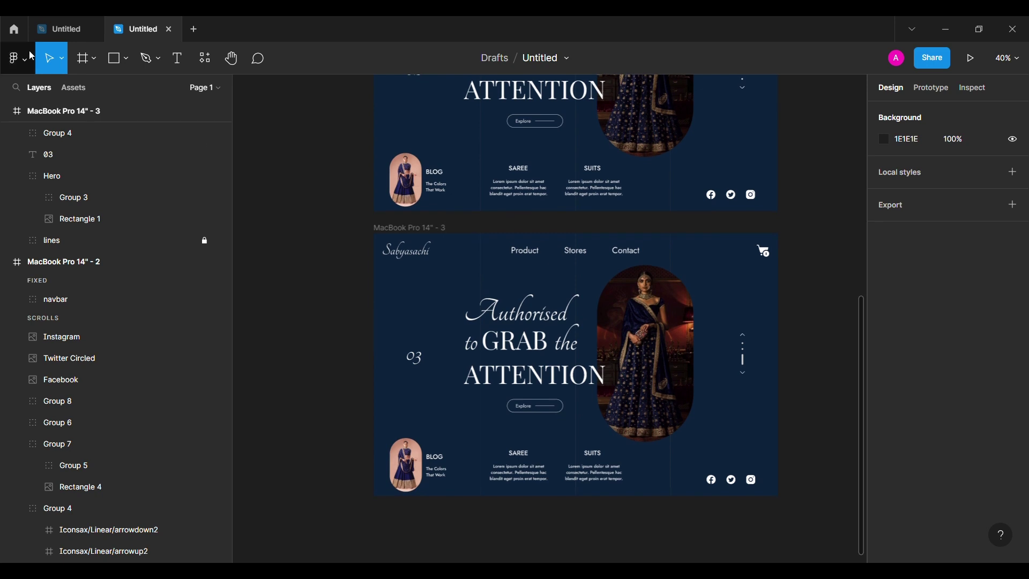
double_click(621, 303)
left_click(18, 58)
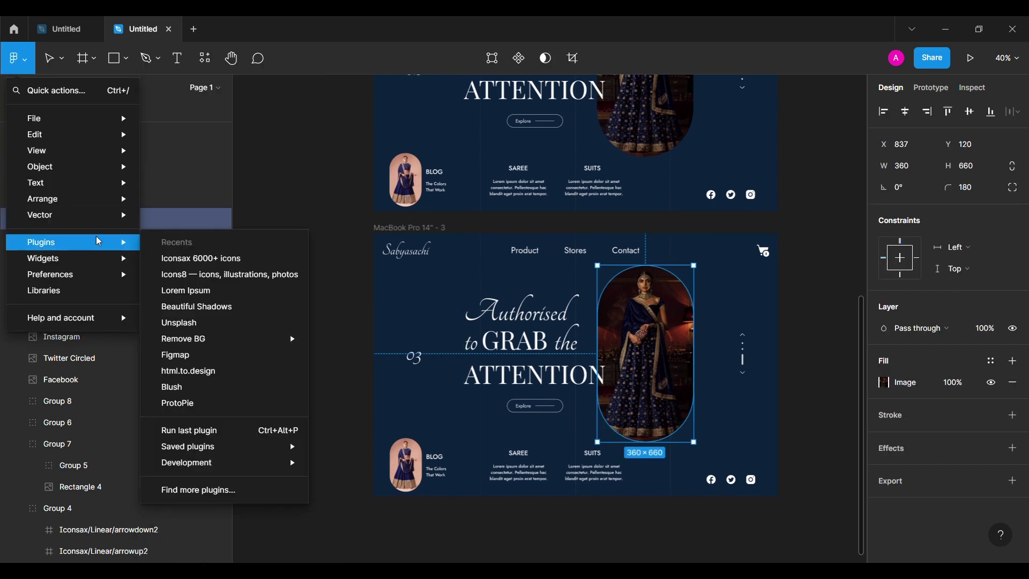
left_click(123, 57)
left_click(107, 184)
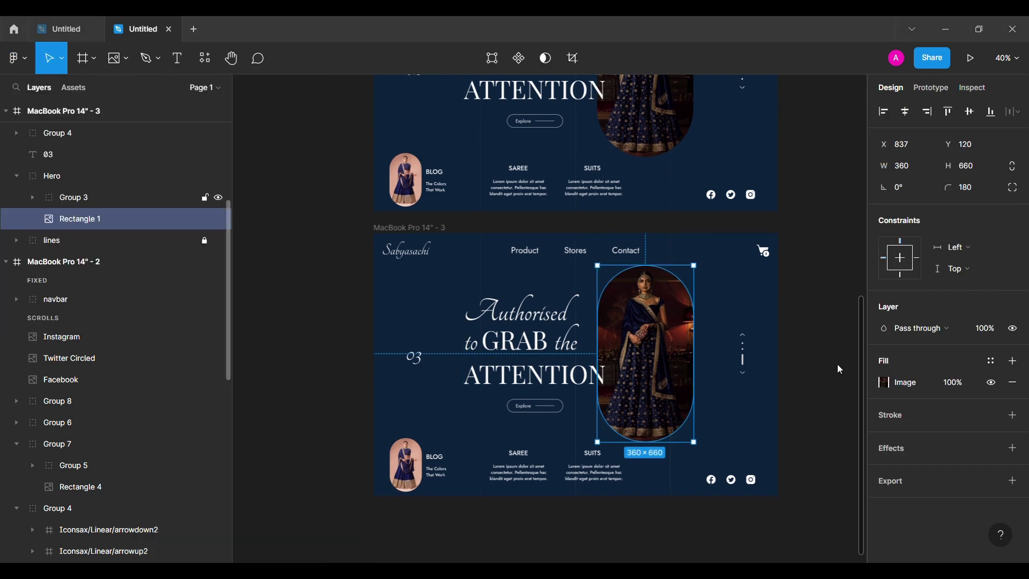
left_click(646, 349)
Set the green outfit photo's fill mode to Crop and enlarge it upwards so the model fills more of the pill.
left_click(885, 383)
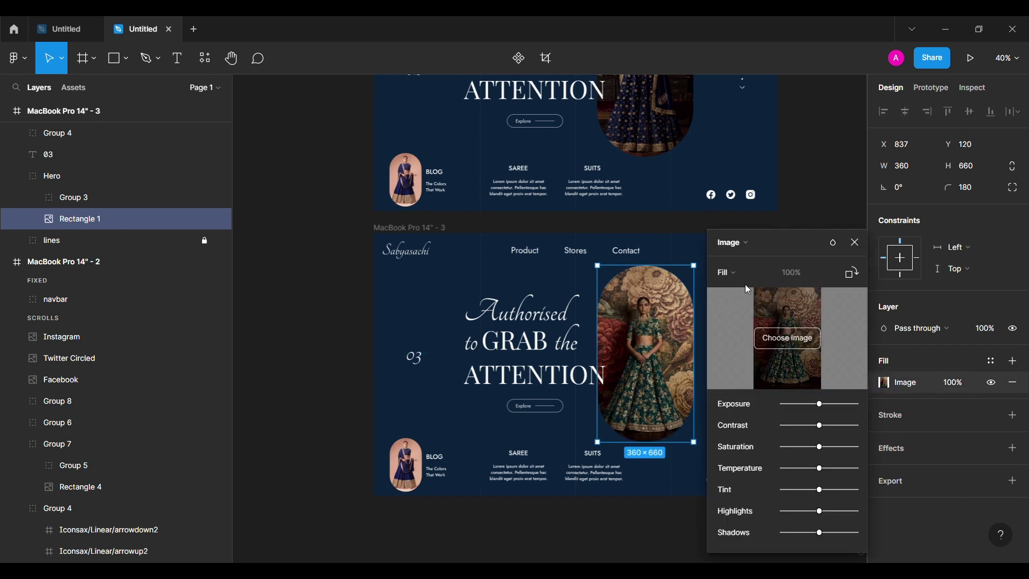
left_click(728, 273)
left_click(736, 302)
scroll(644, 342, "up", 5)
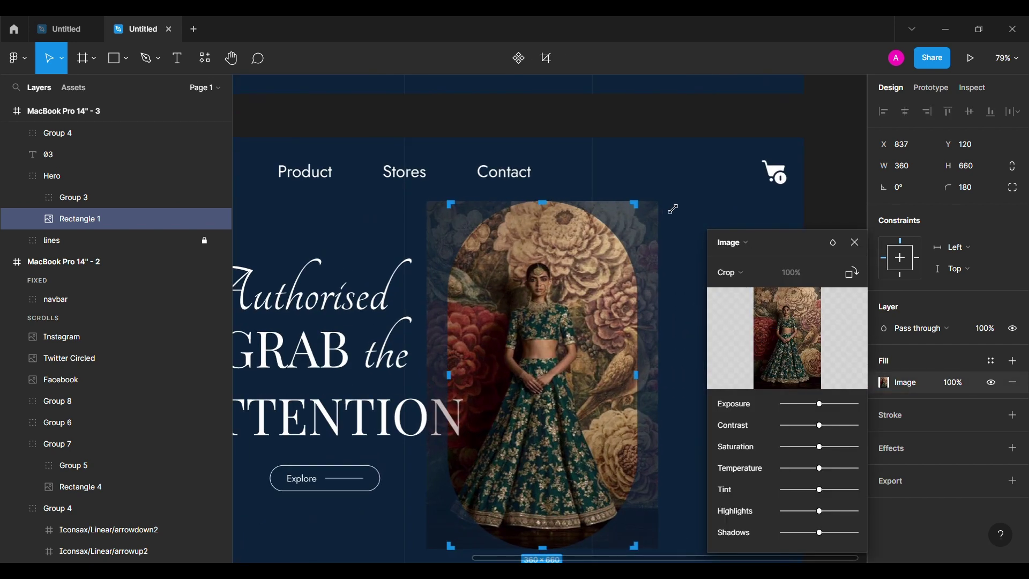
left_click_drag(674, 208, 705, 181)
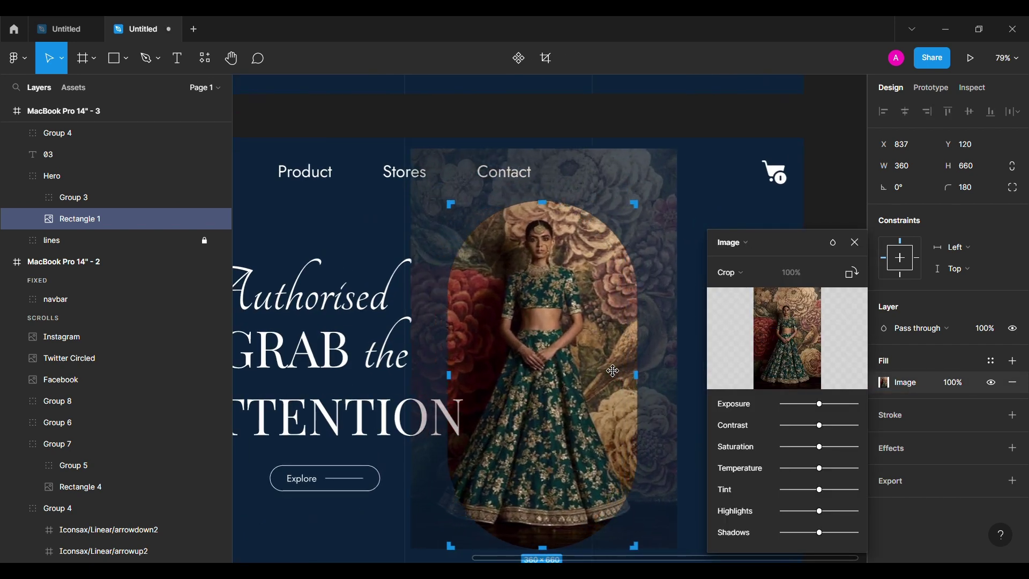
left_click(828, 272)
Replace the small blog pill's picture in the third frame with the green outfit photo on a white background.
scroll(828, 272, "down", 4)
scroll(828, 272, "left", 6)
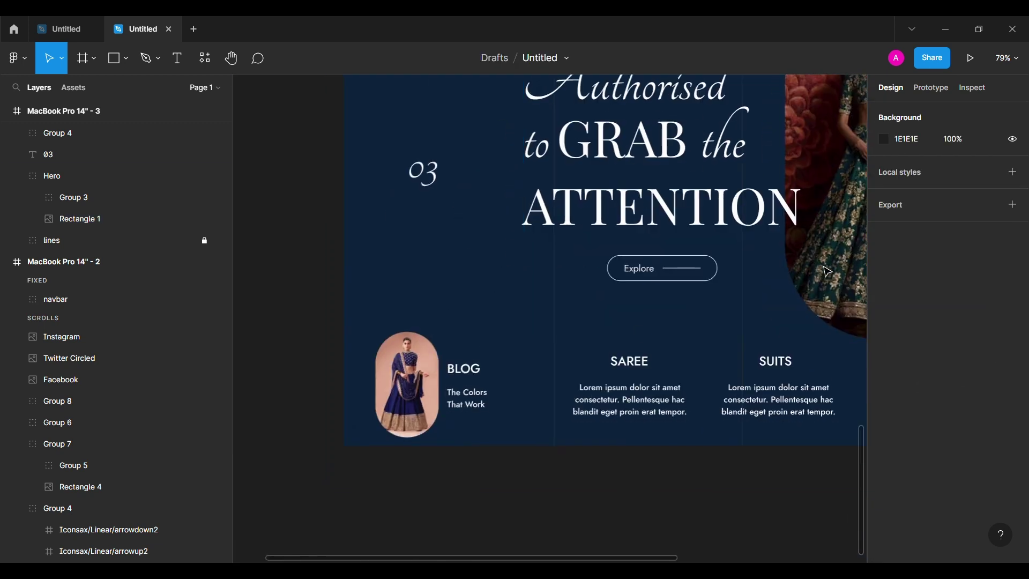
double_click(413, 378)
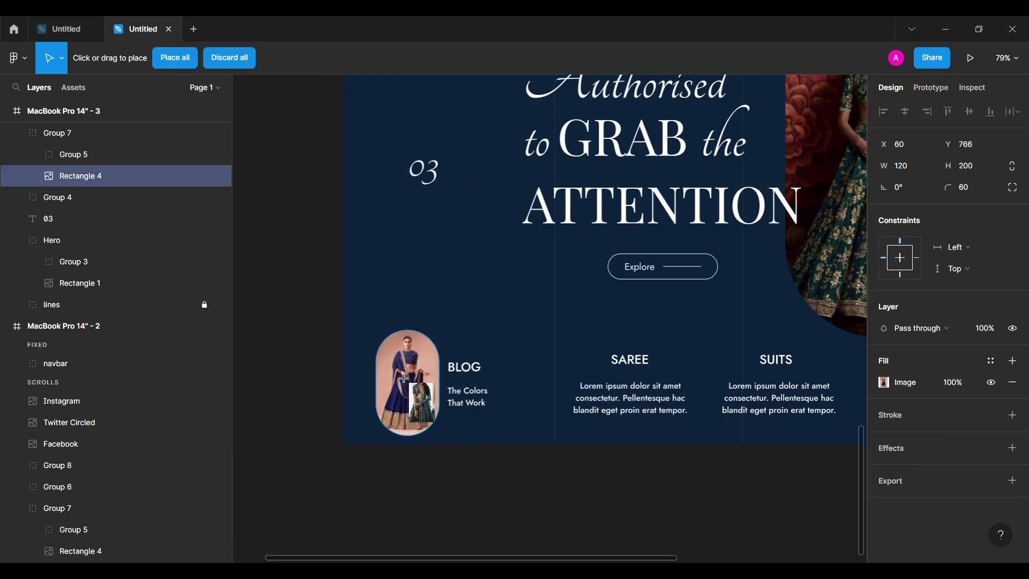
left_click(412, 387)
left_click(315, 383)
scroll(314, 384, "down", 4)
left_click(559, 308)
double_click(559, 304)
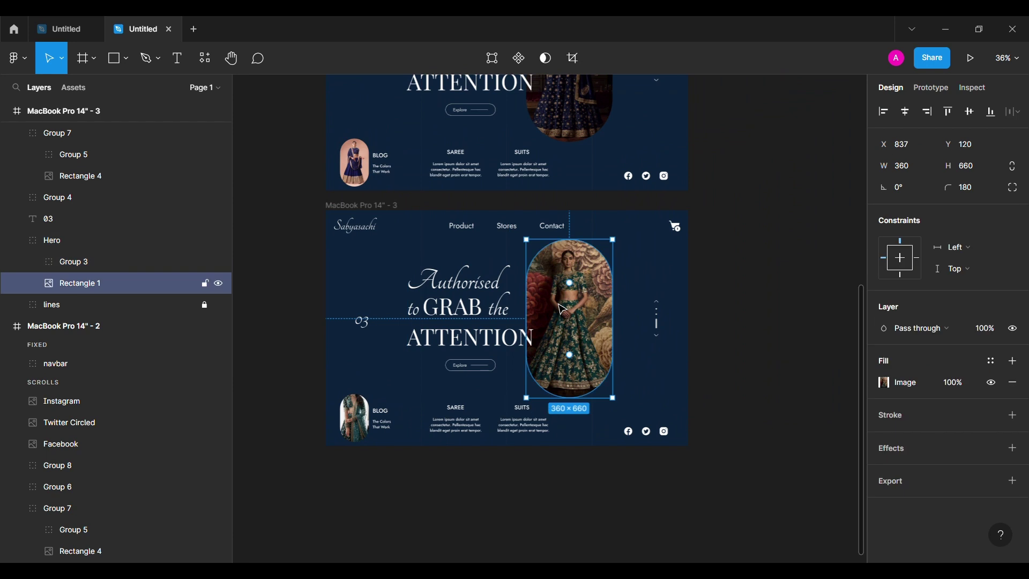
left_click(758, 259)
scroll(758, 260, "up", 4)
scroll(648, 342, "down", 3)
Change the background fill of the MacBook Pro 14" - 3 frame to dark green.
left_click(390, 240)
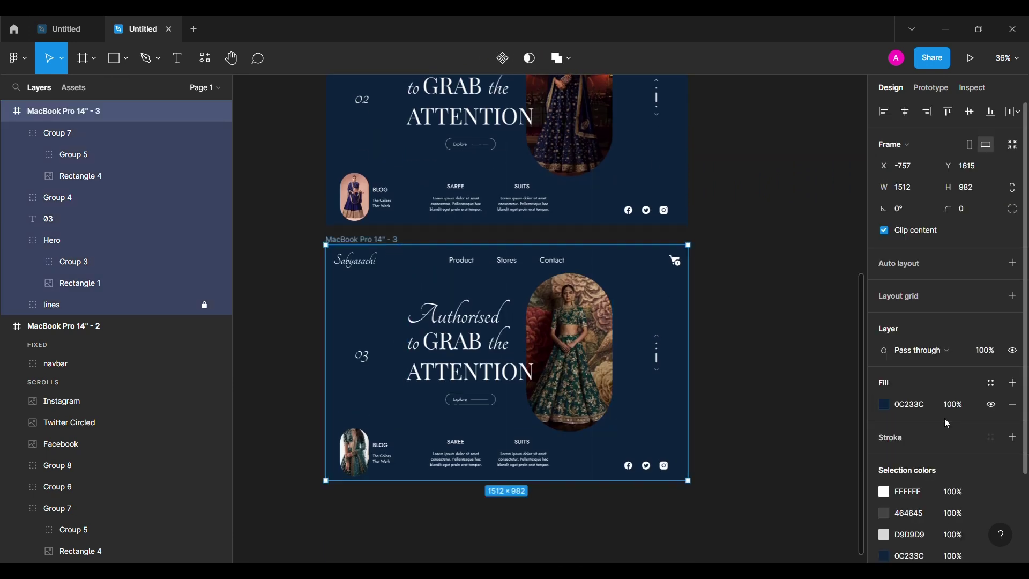
key("Return")
left_click(787, 372)
Add a drop shadow to the large pill photo in the maroon first frame.
scroll(517, 230, "up", 5)
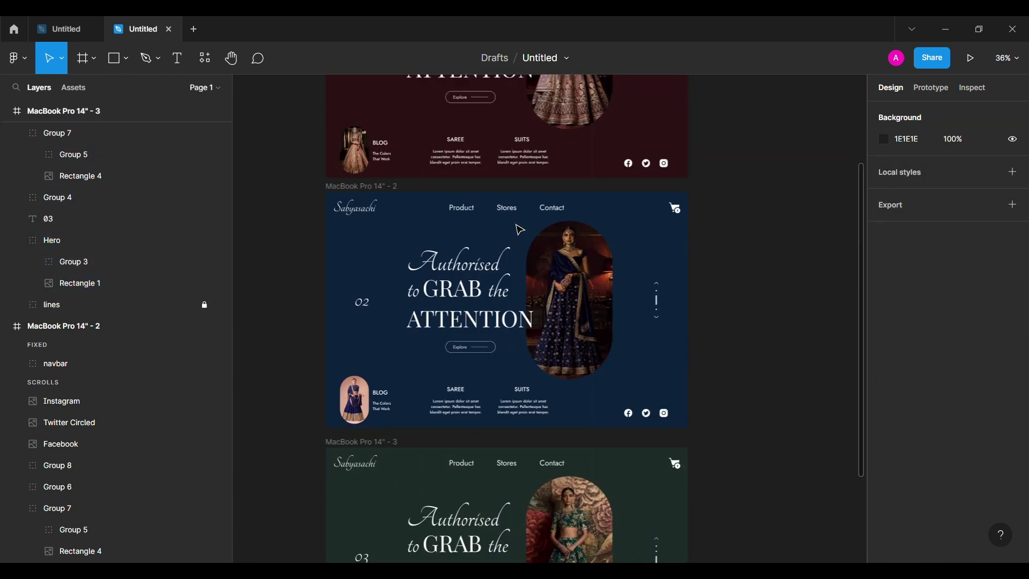
double_click(584, 188)
left_click(1013, 448)
left_click(885, 471)
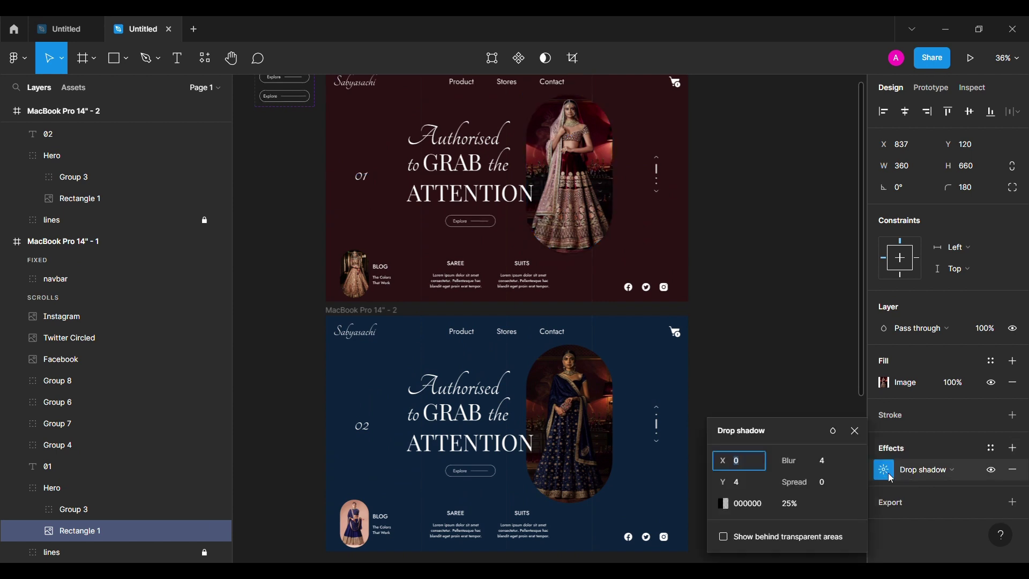
left_click(759, 284)
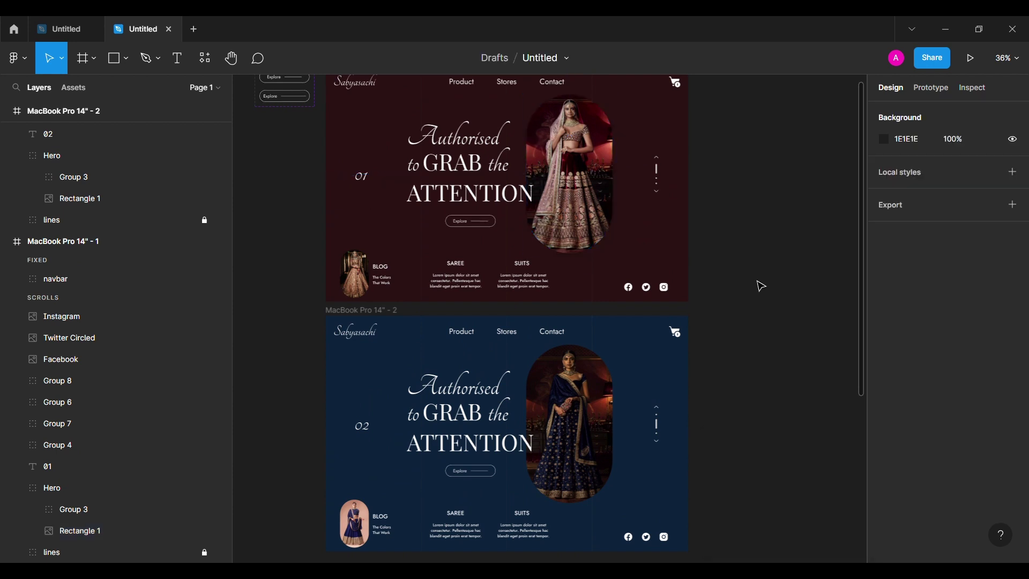
Add a drop shadow with a blur of 32 to the large pill photos in the second and third frames.
scroll(679, 358, "down", 5)
double_click(581, 215)
left_click(585, 473, "ctrl+shift")
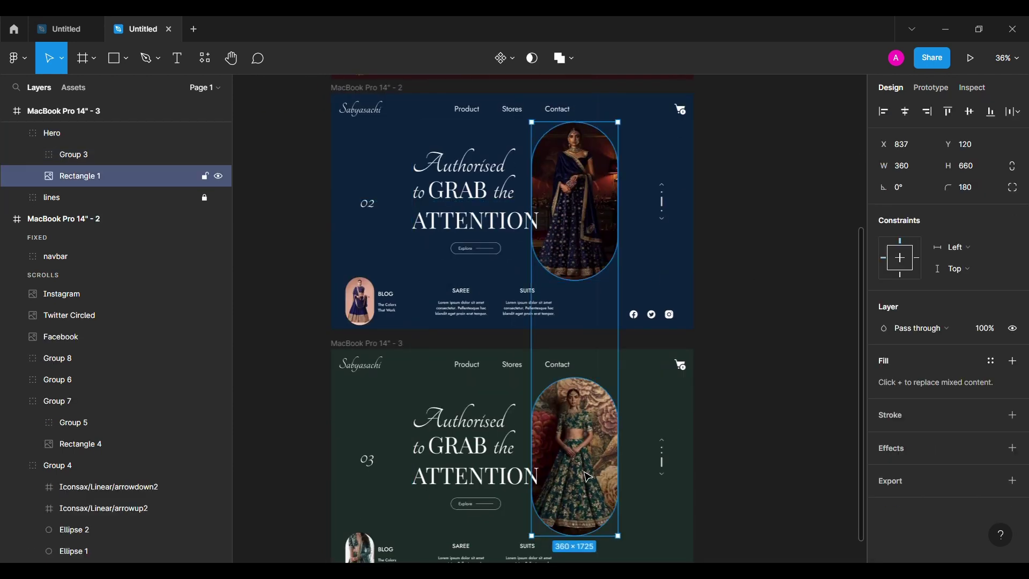
left_click(1012, 447)
left_click(885, 471)
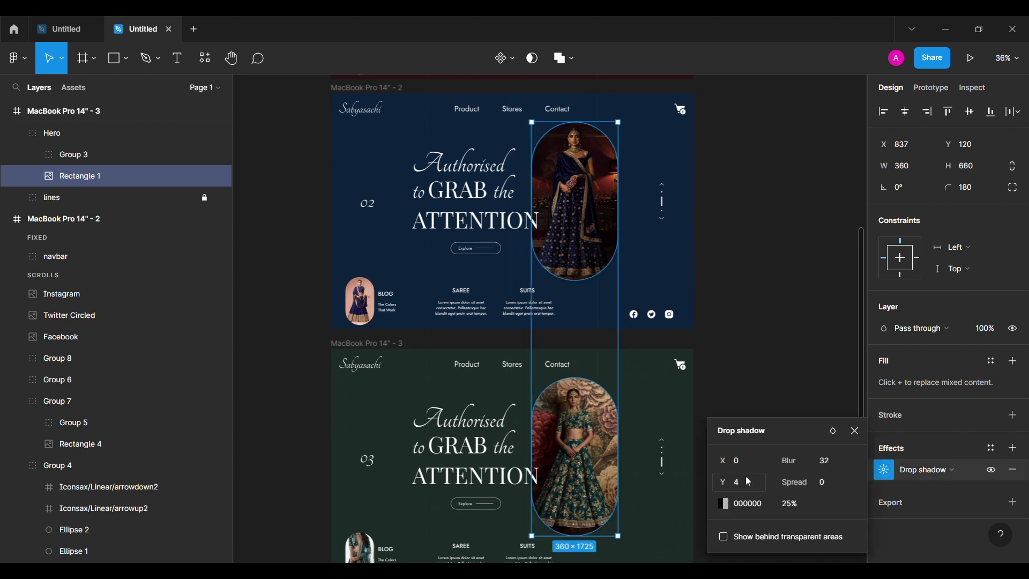
left_click(779, 324)
Add a drop shadow to the small blog pill photos in the second and third frames.
scroll(779, 324, "down", 3)
scroll(778, 324, "left", 3)
left_click(459, 445)
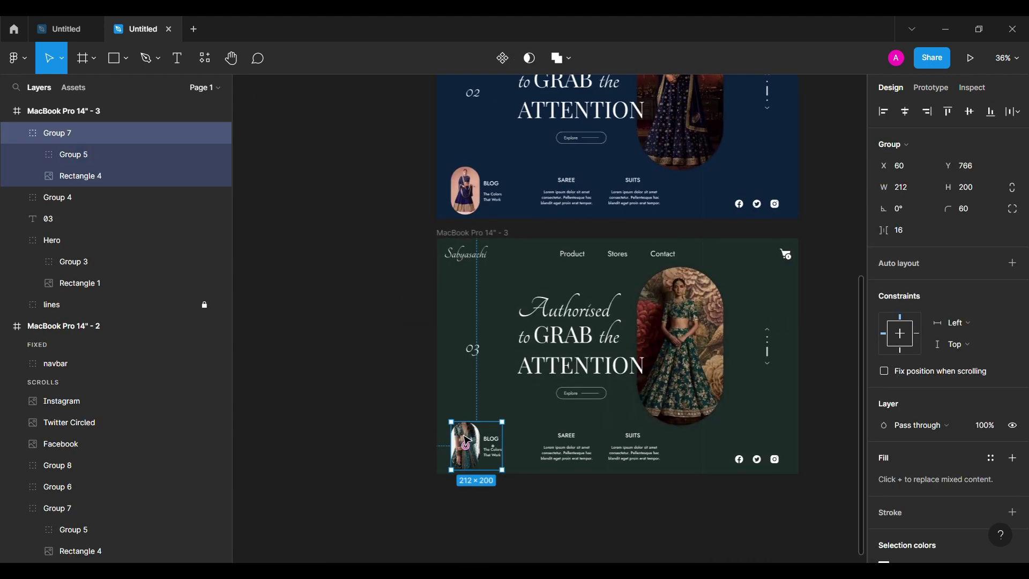
double_click(466, 441)
double_click(466, 189, "shift")
left_click(1012, 448)
left_click(884, 470)
left_click(829, 462)
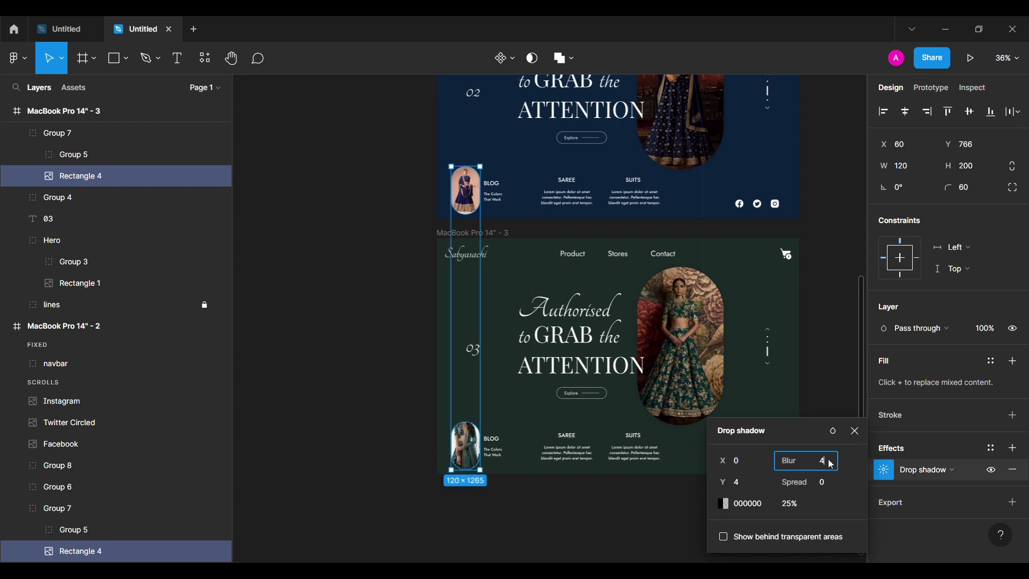
left_click(354, 411)
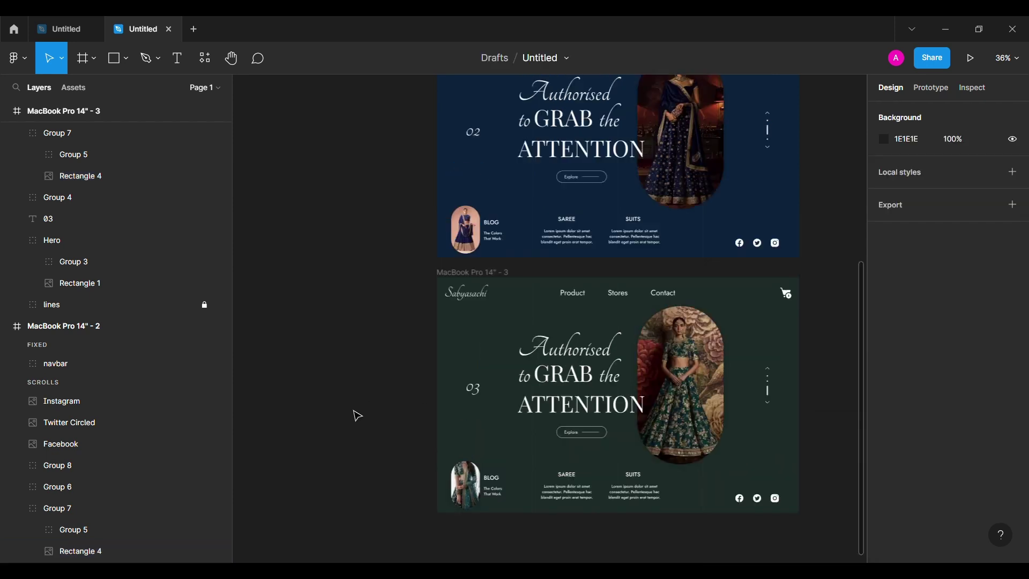
Add a drop shadow with a Y offset of 0 and a blur of 32 to the first frame's small blog pill photo.
scroll(354, 410, "up", 5)
double_click(470, 245)
left_click(1013, 448)
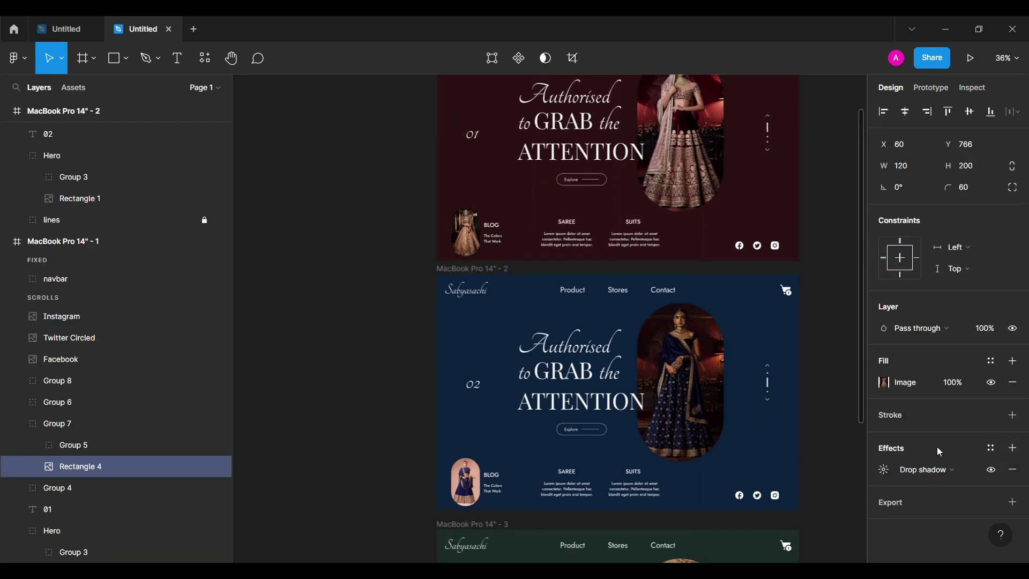
left_click(885, 469)
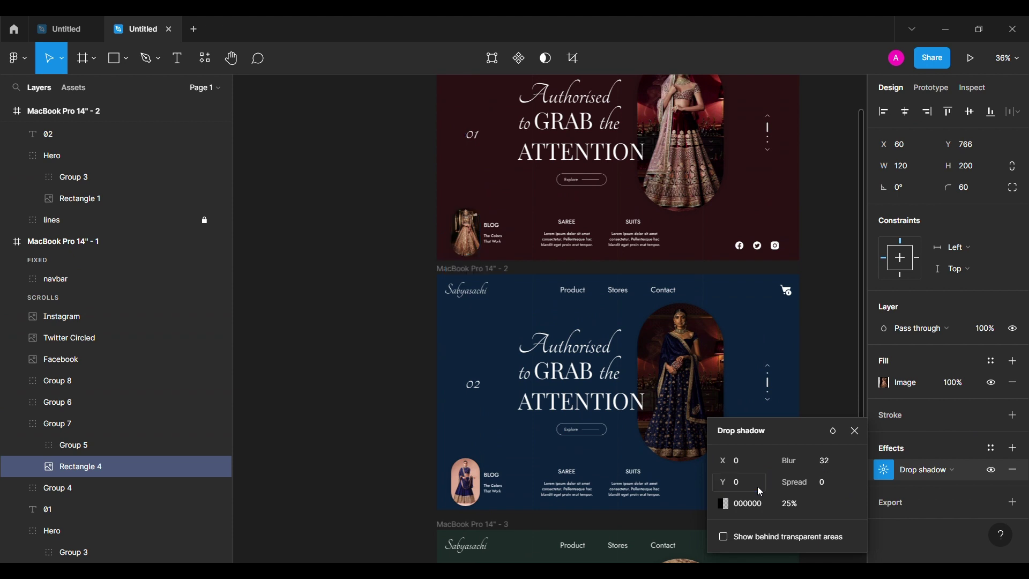
left_click(856, 431)
left_click(829, 367)
scroll(830, 369, "down", 3)
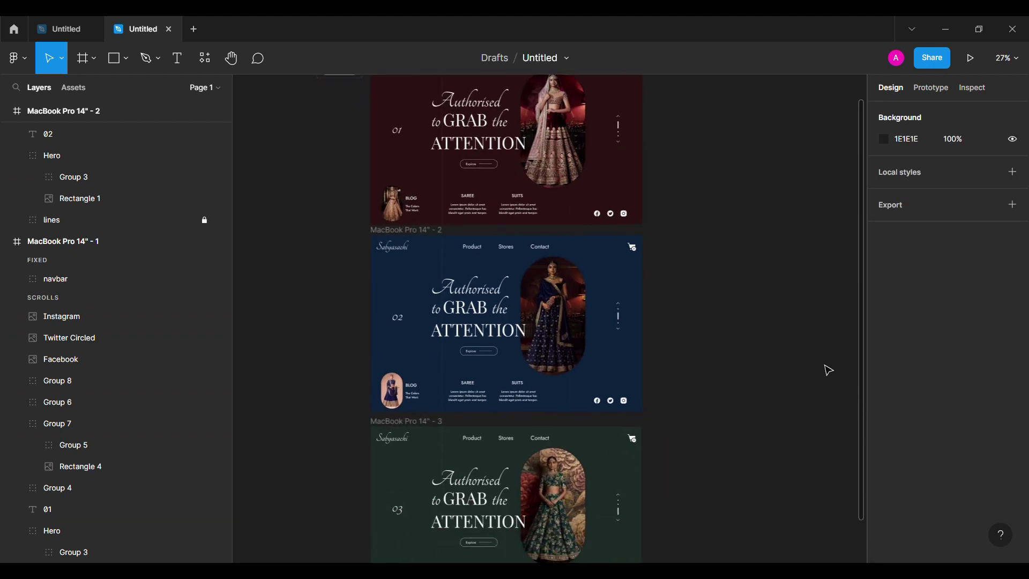
Link the first frame's down arrow to MacBook Pro 14" - 2 on click, using Smart animate with Ease out at 300ms.
left_click(931, 87)
scroll(633, 149, "up", 5)
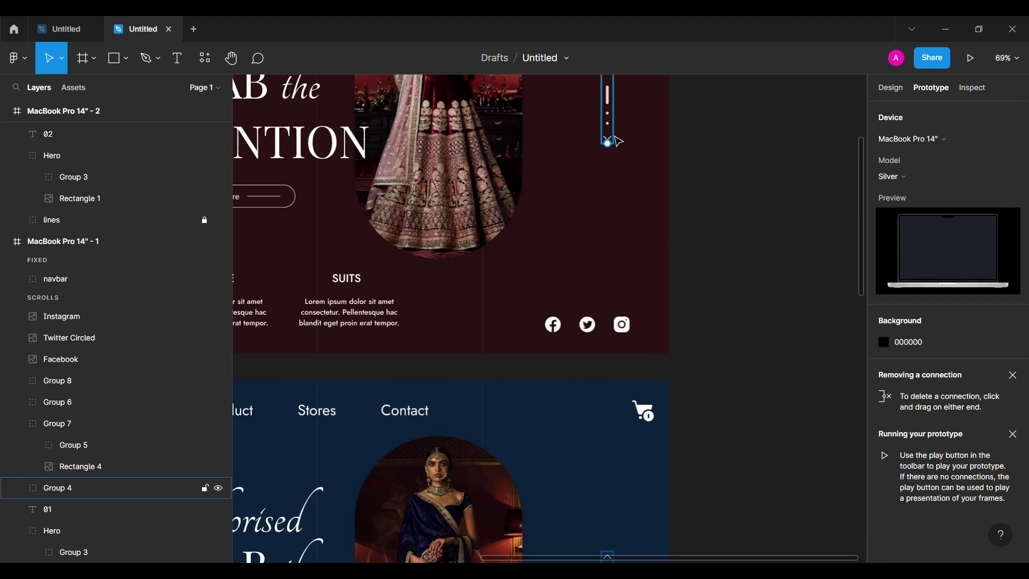
double_click(609, 139)
left_click_drag(492, 306, 424, 363)
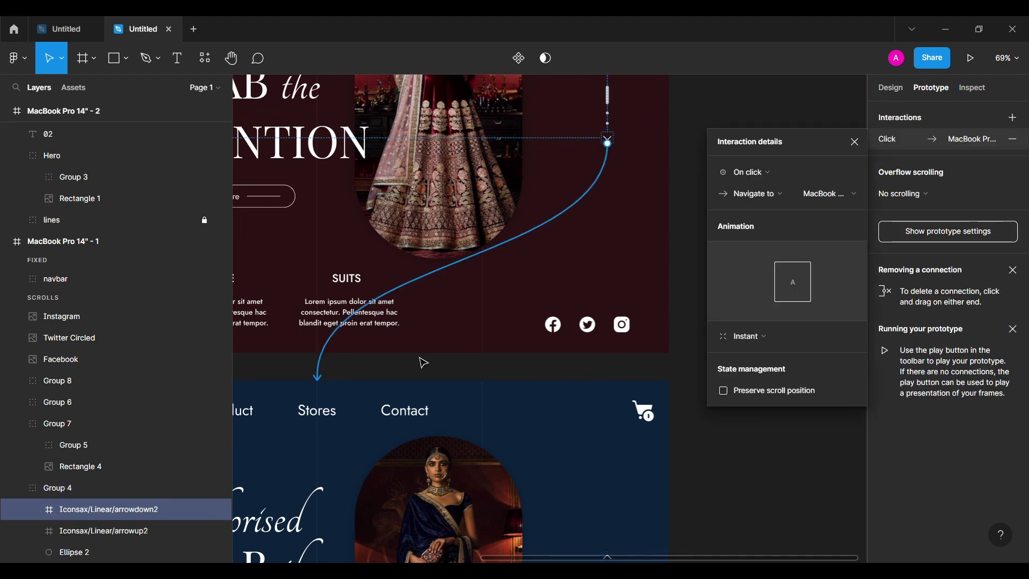
left_click(743, 344)
left_click(767, 373)
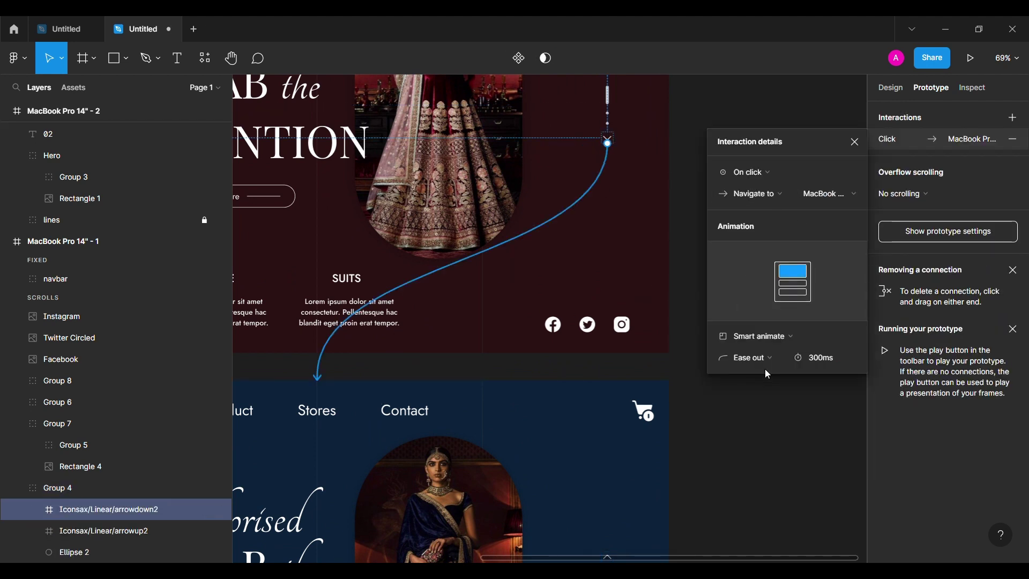
left_click(731, 418)
Link the second frame's up arrow back to MacBook Pro 14" - 1 on click with the 300ms Smart animate transition.
scroll(751, 426, "down", 3)
left_click(642, 468)
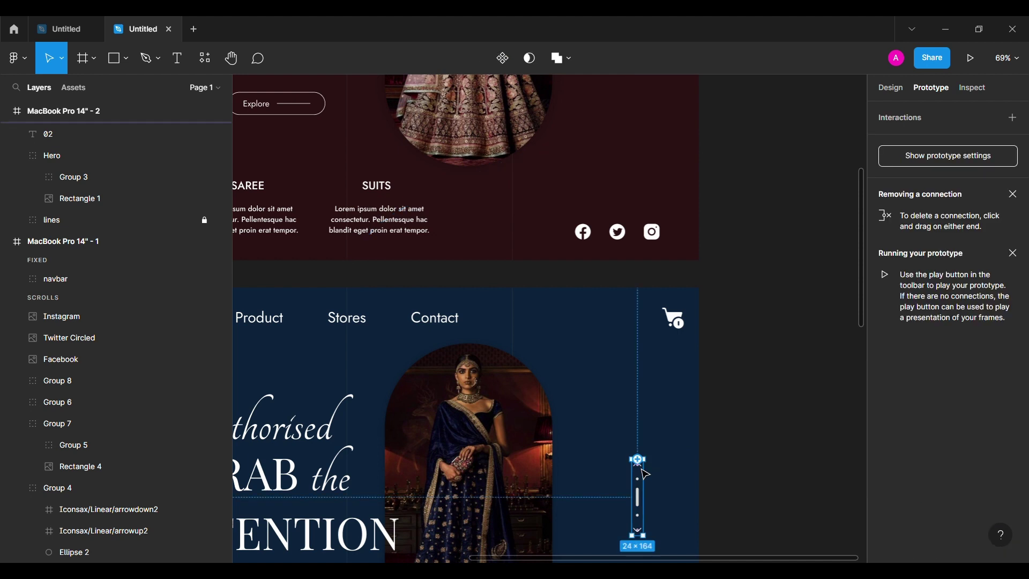
scroll(642, 465, "up", 4)
double_click(641, 465)
scroll(641, 466, "down", 4)
left_click_drag(637, 460, 423, 285)
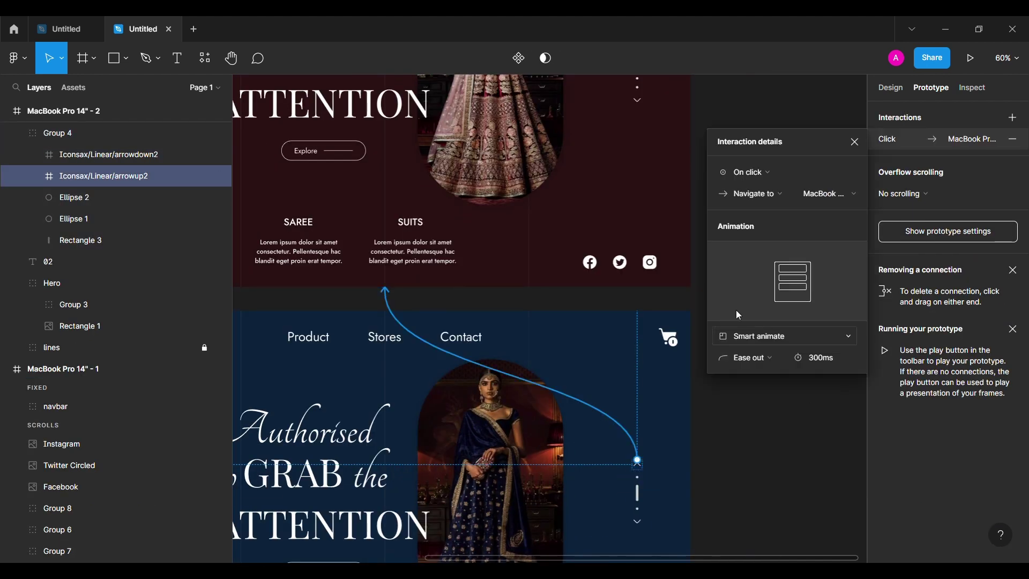
left_click(760, 448)
Link the second frame's down arrow to the MacBook Pro 14" - 3 frame.
scroll(760, 448, "down", 3)
scroll(760, 448, "down", 6)
scroll(730, 352, "up", 5)
left_click(603, 228)
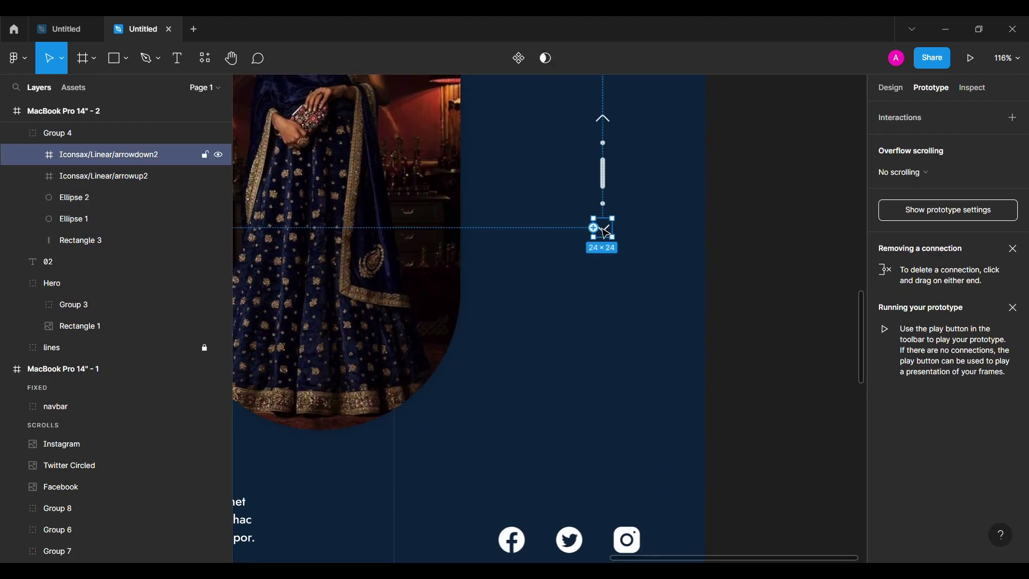
scroll(602, 230, "down", 5)
left_click_drag(601, 229, 440, 375)
left_click(733, 487)
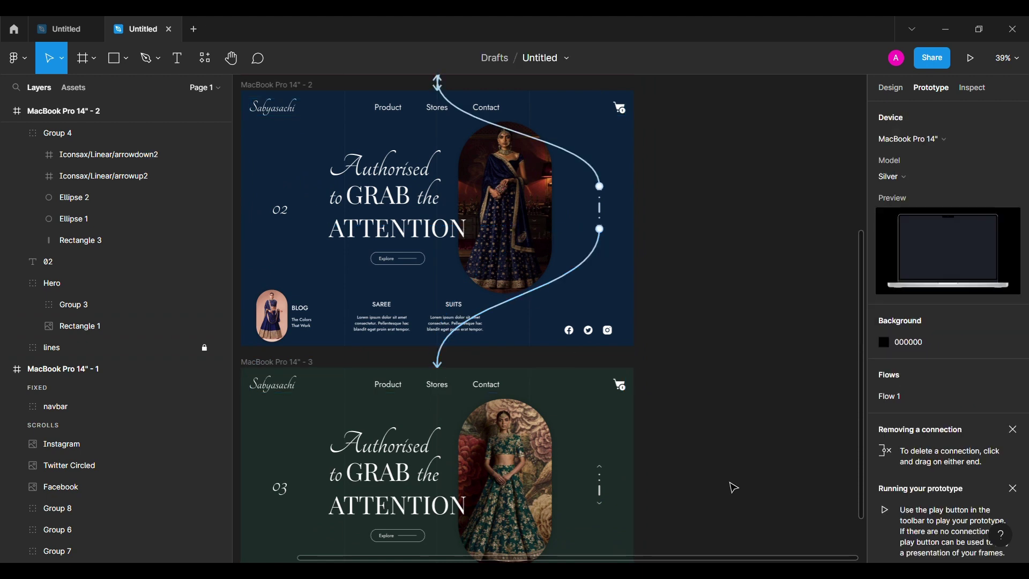
Link the third frame's up arrow to MacBook Pro 14" - 2 on click with the 300ms Smart animate transition.
scroll(627, 477, "up", 5)
left_click(561, 473)
scroll(560, 466, "down", 3)
left_click_drag(563, 457, 483, 241)
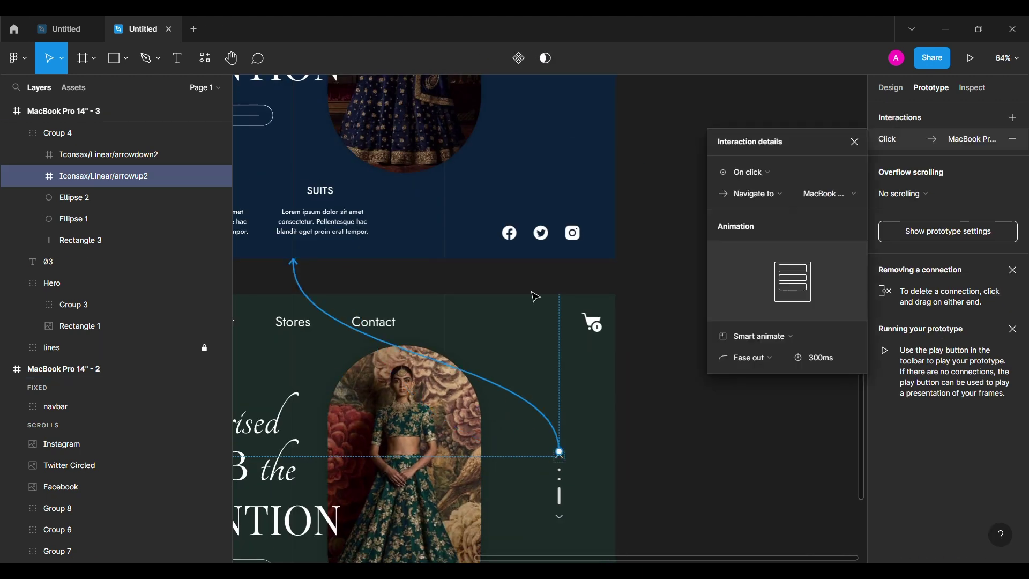
left_click(708, 472)
Link the third frame's down arrow to MacBook Pro 14" - 1 so the slides loop back to the start.
scroll(708, 472, "down", 5)
scroll(708, 472, "down", 2)
scroll(691, 469, "up", 1)
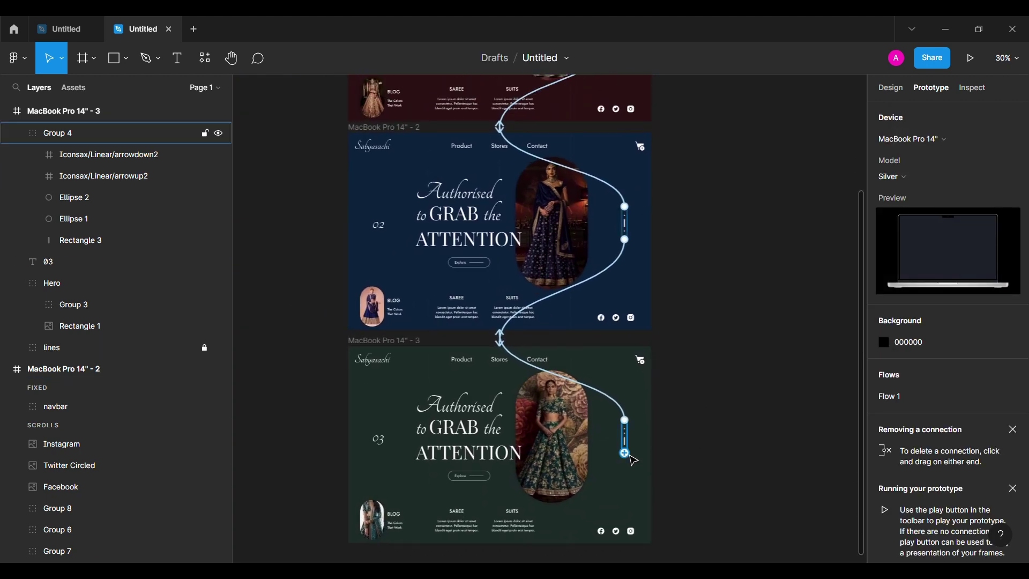
scroll(626, 459, "up", 5)
left_click(622, 450)
double_click(622, 448)
scroll(624, 446, "down", 5)
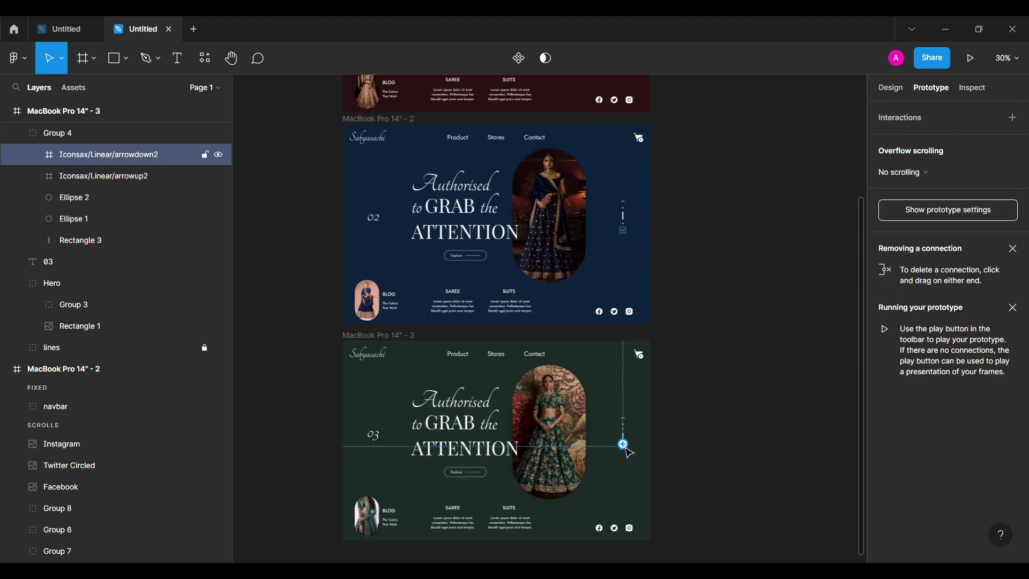
left_click_drag(624, 445, 498, 161)
left_click(678, 457)
Run the prototype preview of Flow 1 from the maroon first frame.
scroll(666, 384, "down", 2)
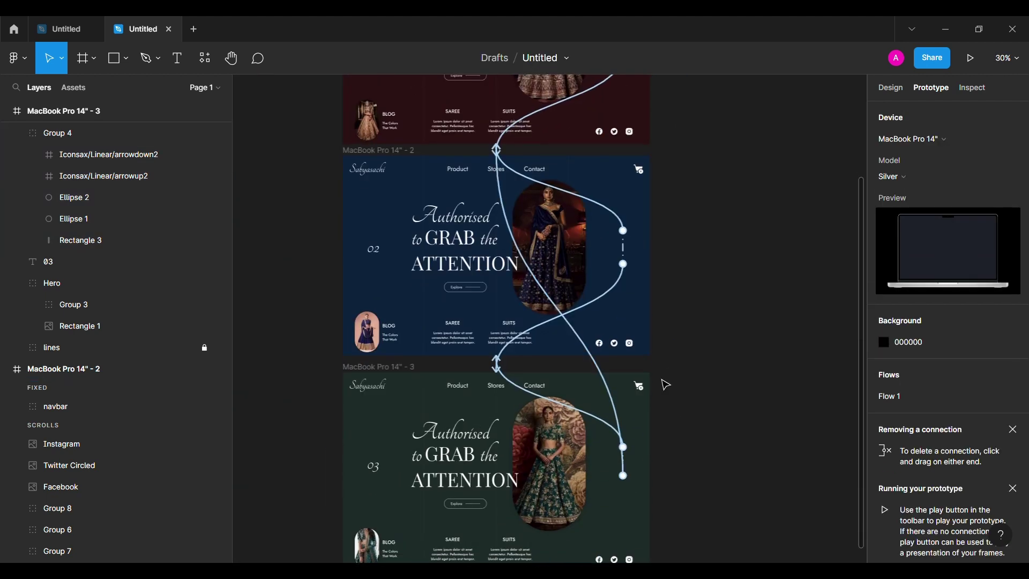
scroll(667, 383, "up", 4)
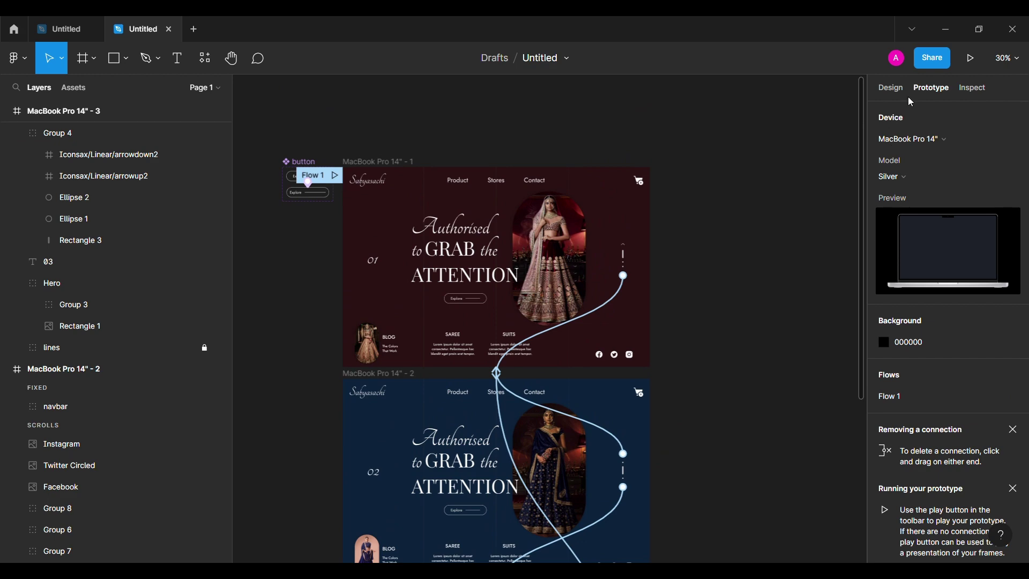
left_click(339, 177)
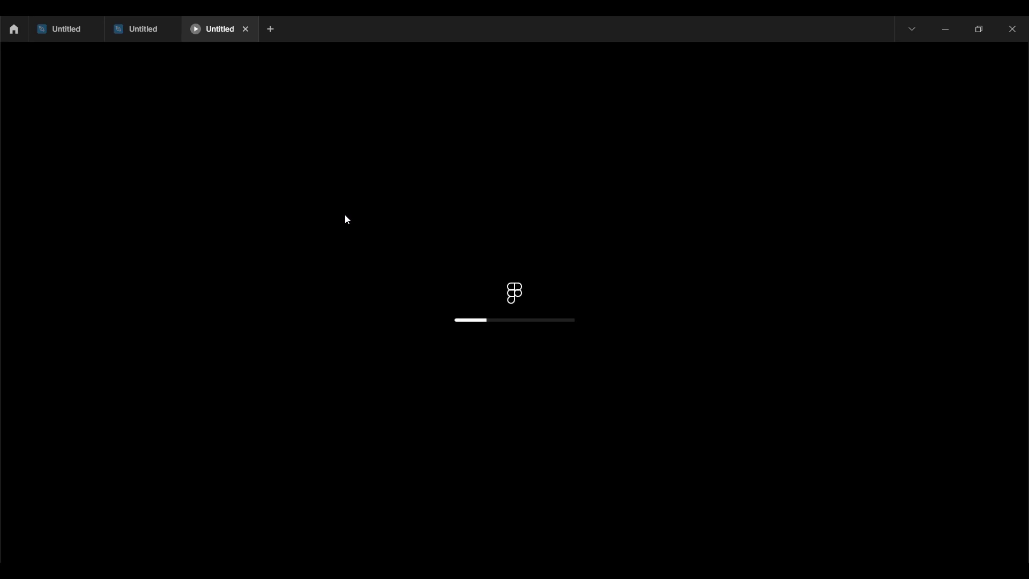